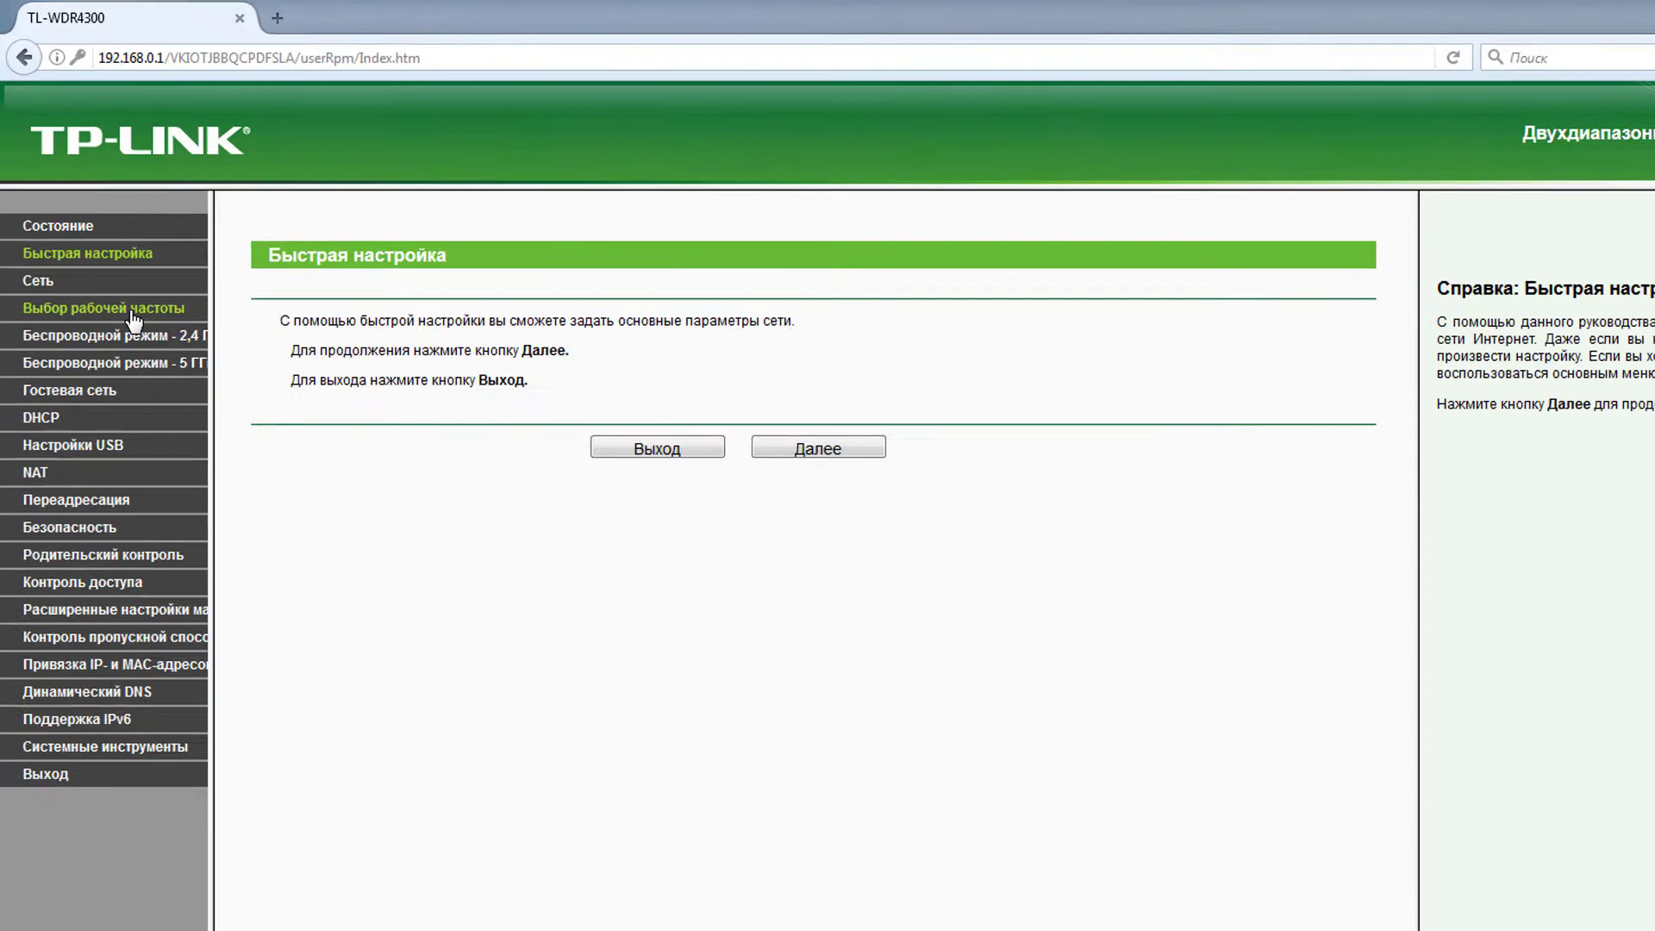
- Go to the Выбор рабочей частоты (operating frequency selection) page
{"action": "left_click", "coordinate": [132, 312]}
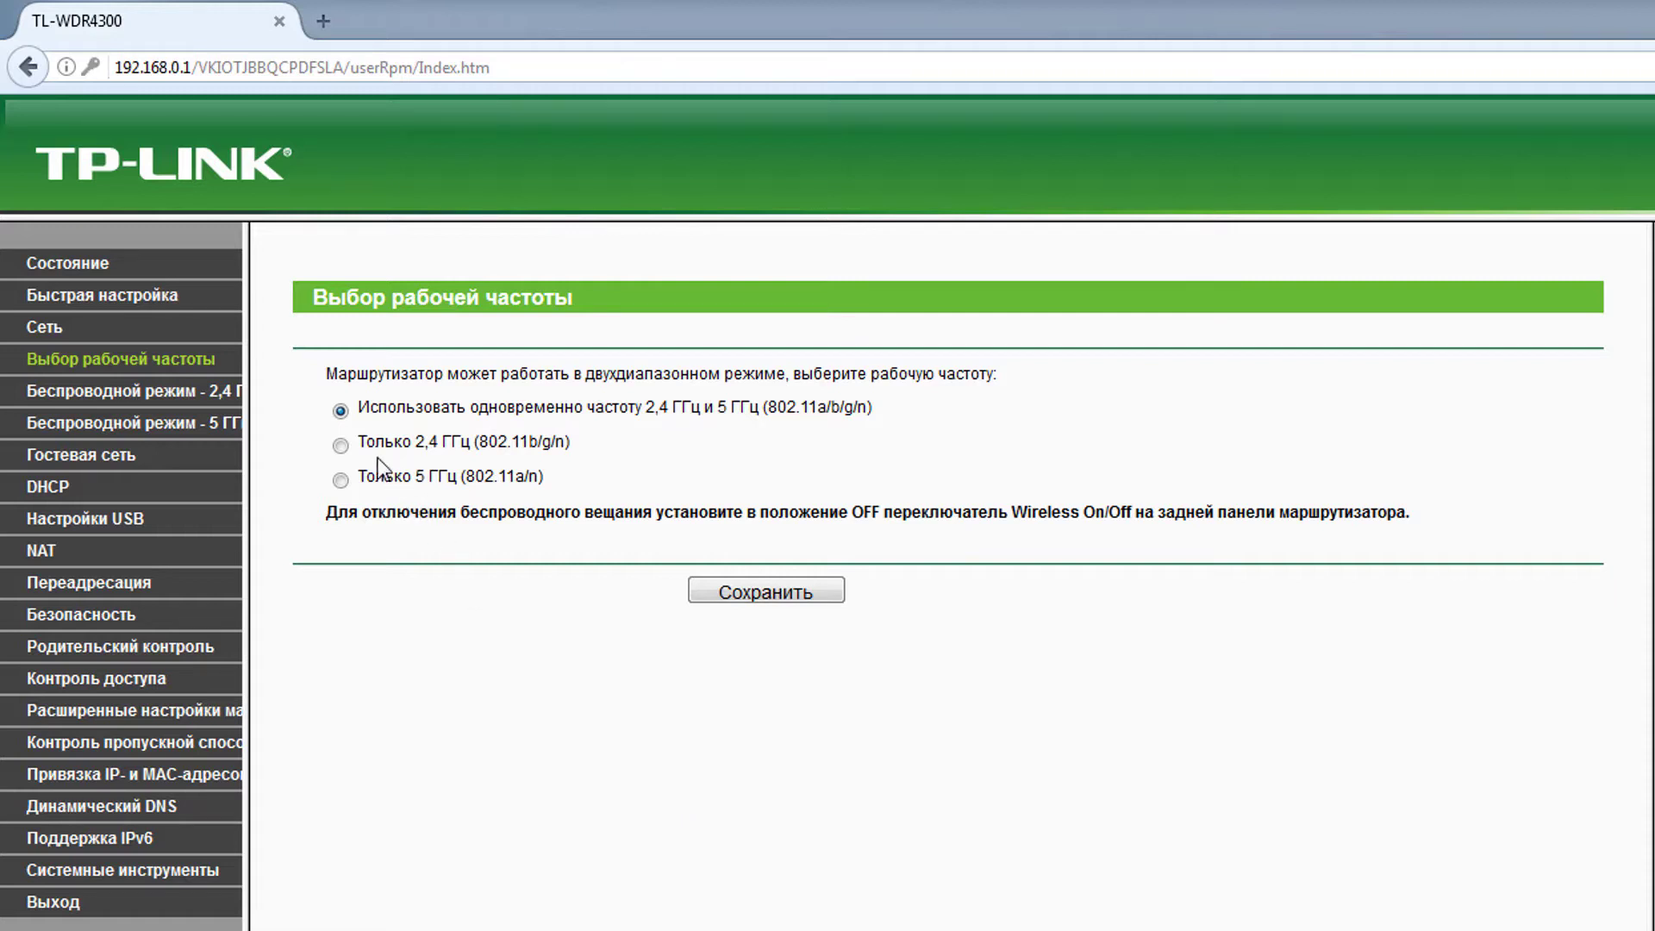
{"action": "left_click", "coordinate": [340, 446]}
{"action": "left_click_drag", "start_coordinate": [571, 442], "coordinate": [363, 441]}
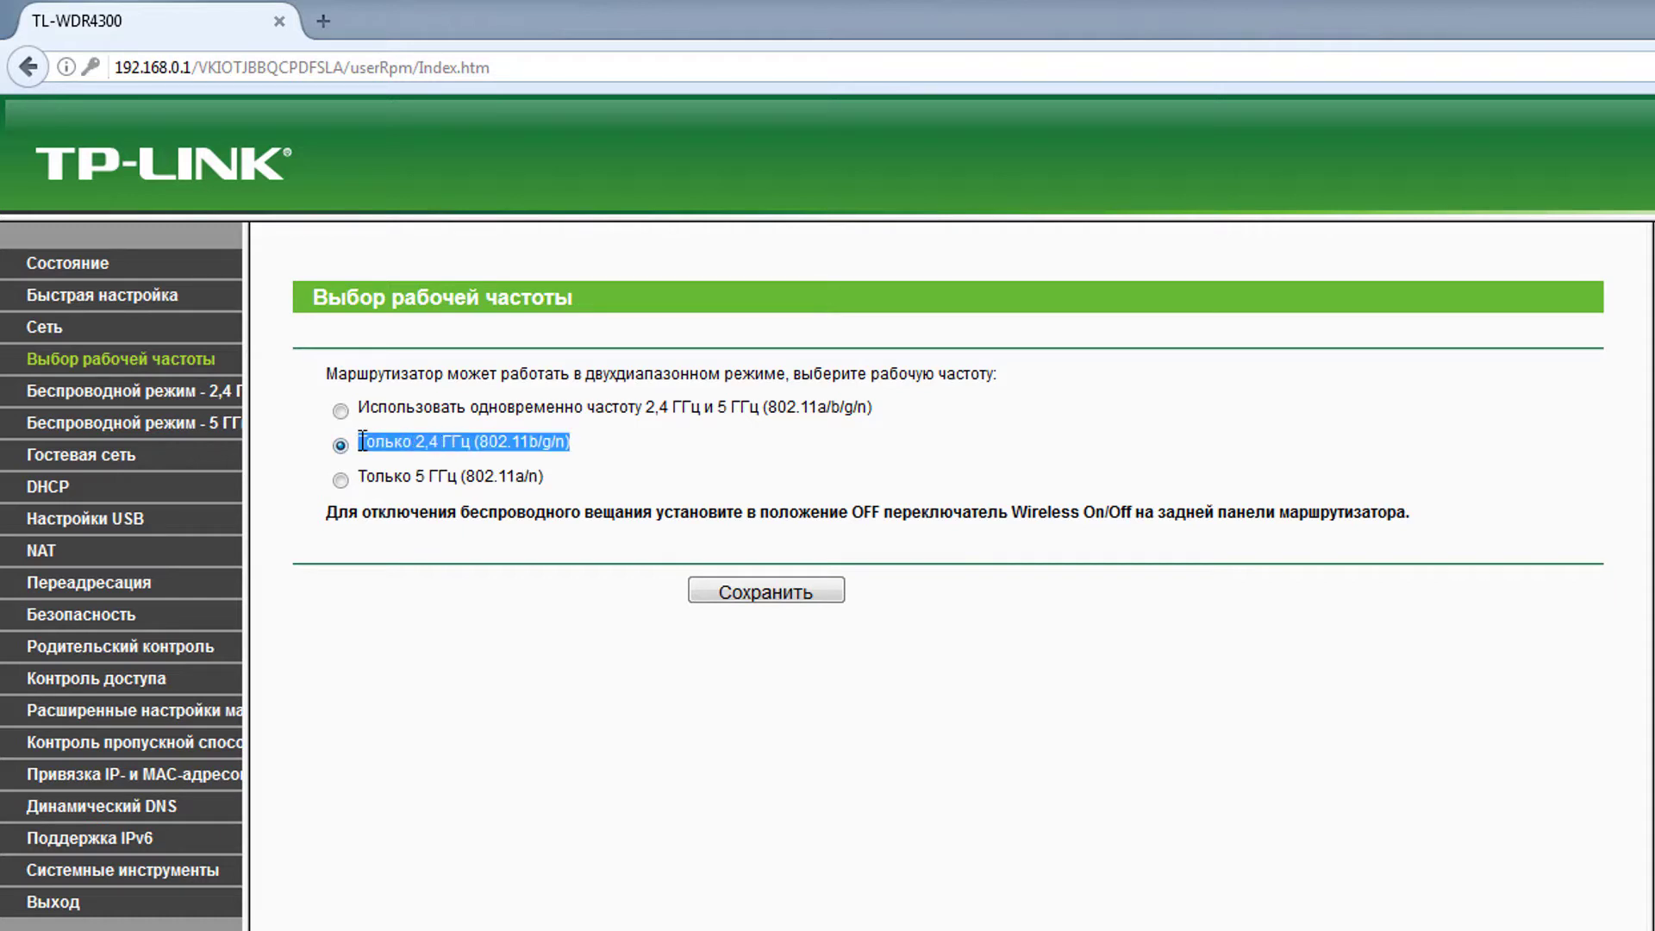
{"action": "left_click", "coordinate": [341, 481]}
{"action": "left_click", "coordinate": [342, 411]}
{"action": "left_click", "coordinate": [324, 445]}
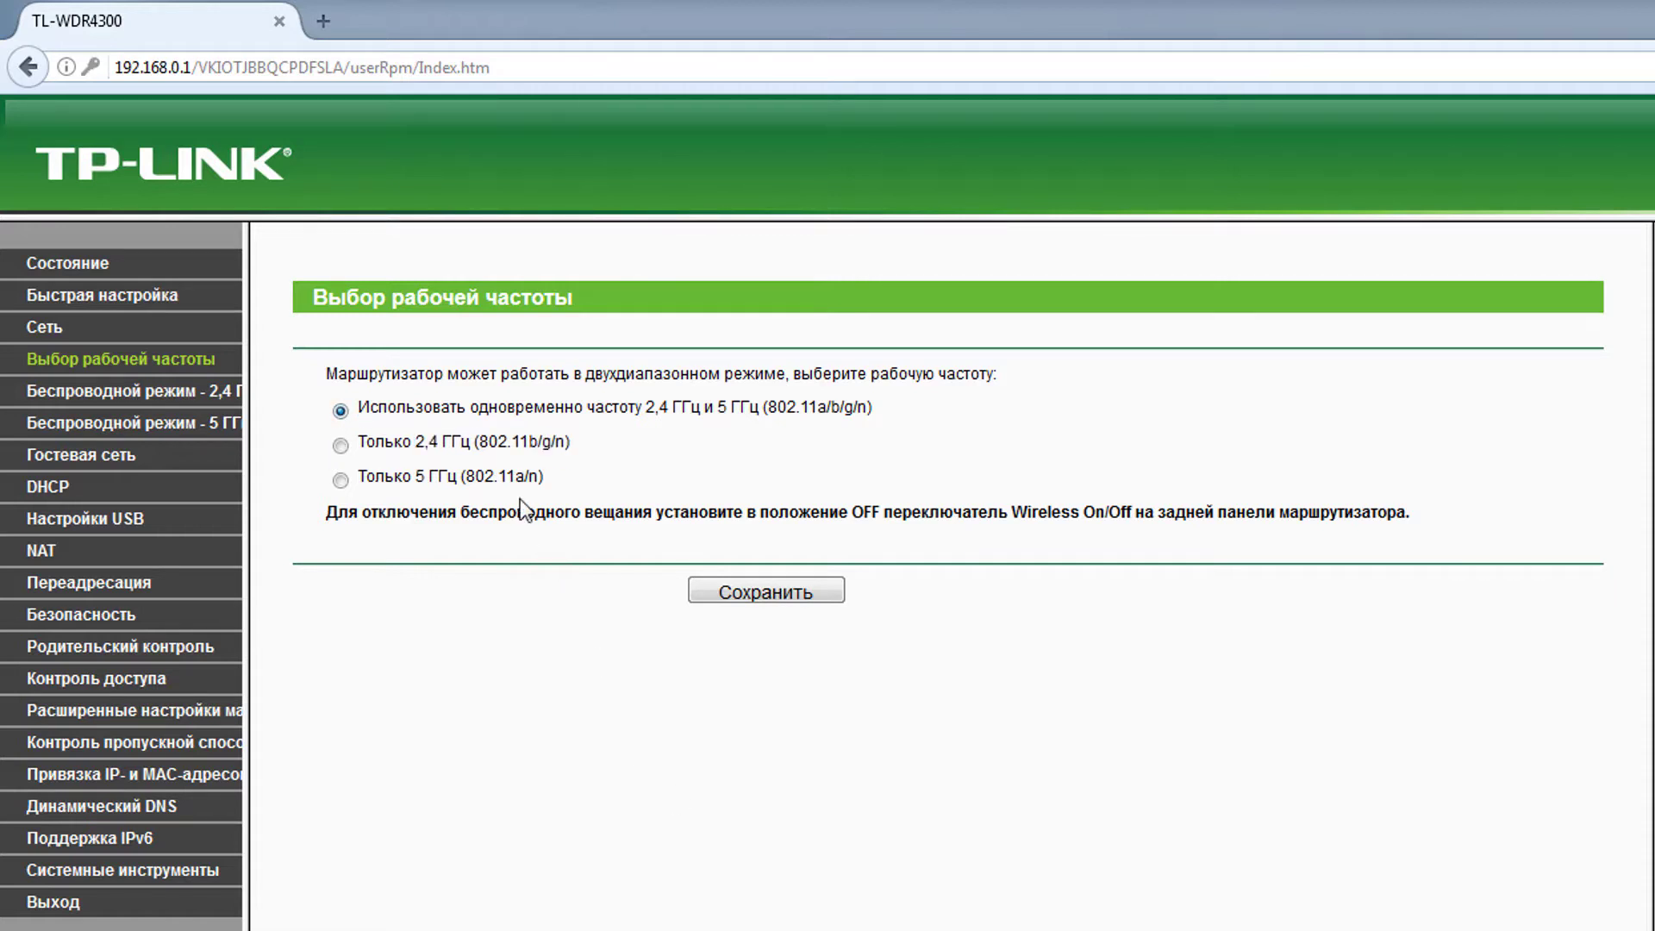
{"action": "left_click", "coordinate": [341, 446]}
{"action": "left_click", "coordinate": [341, 409]}
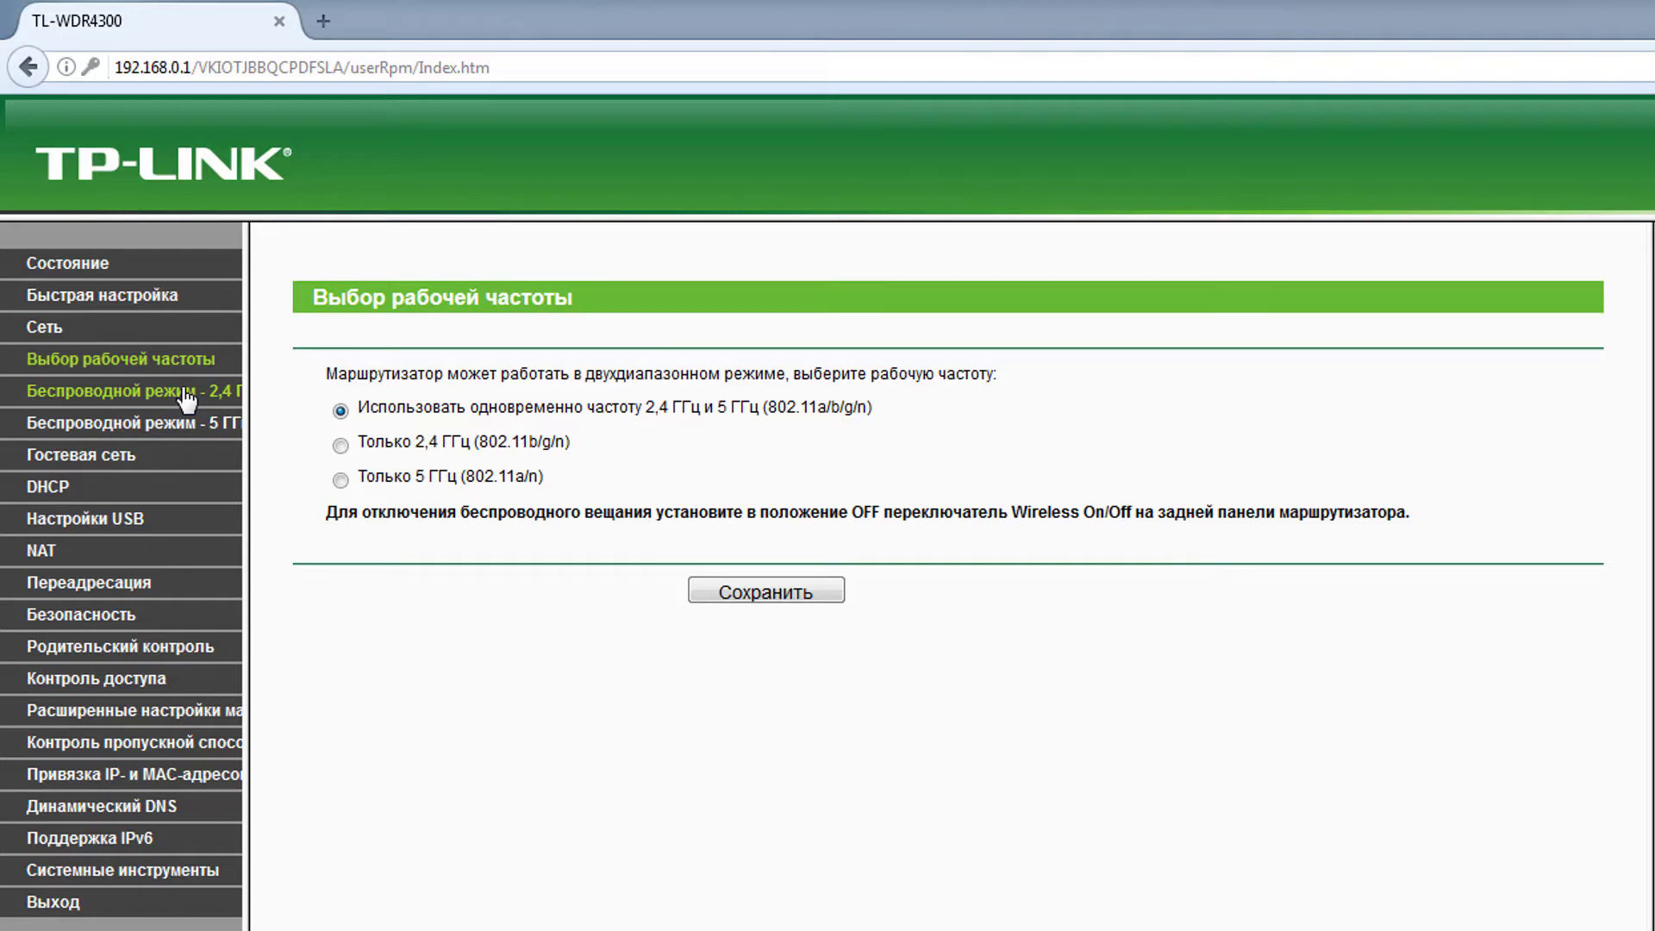
- Rename the 2.4 GHz wireless network to WiFi2.4
{"action": "left_click", "coordinate": [185, 399]}
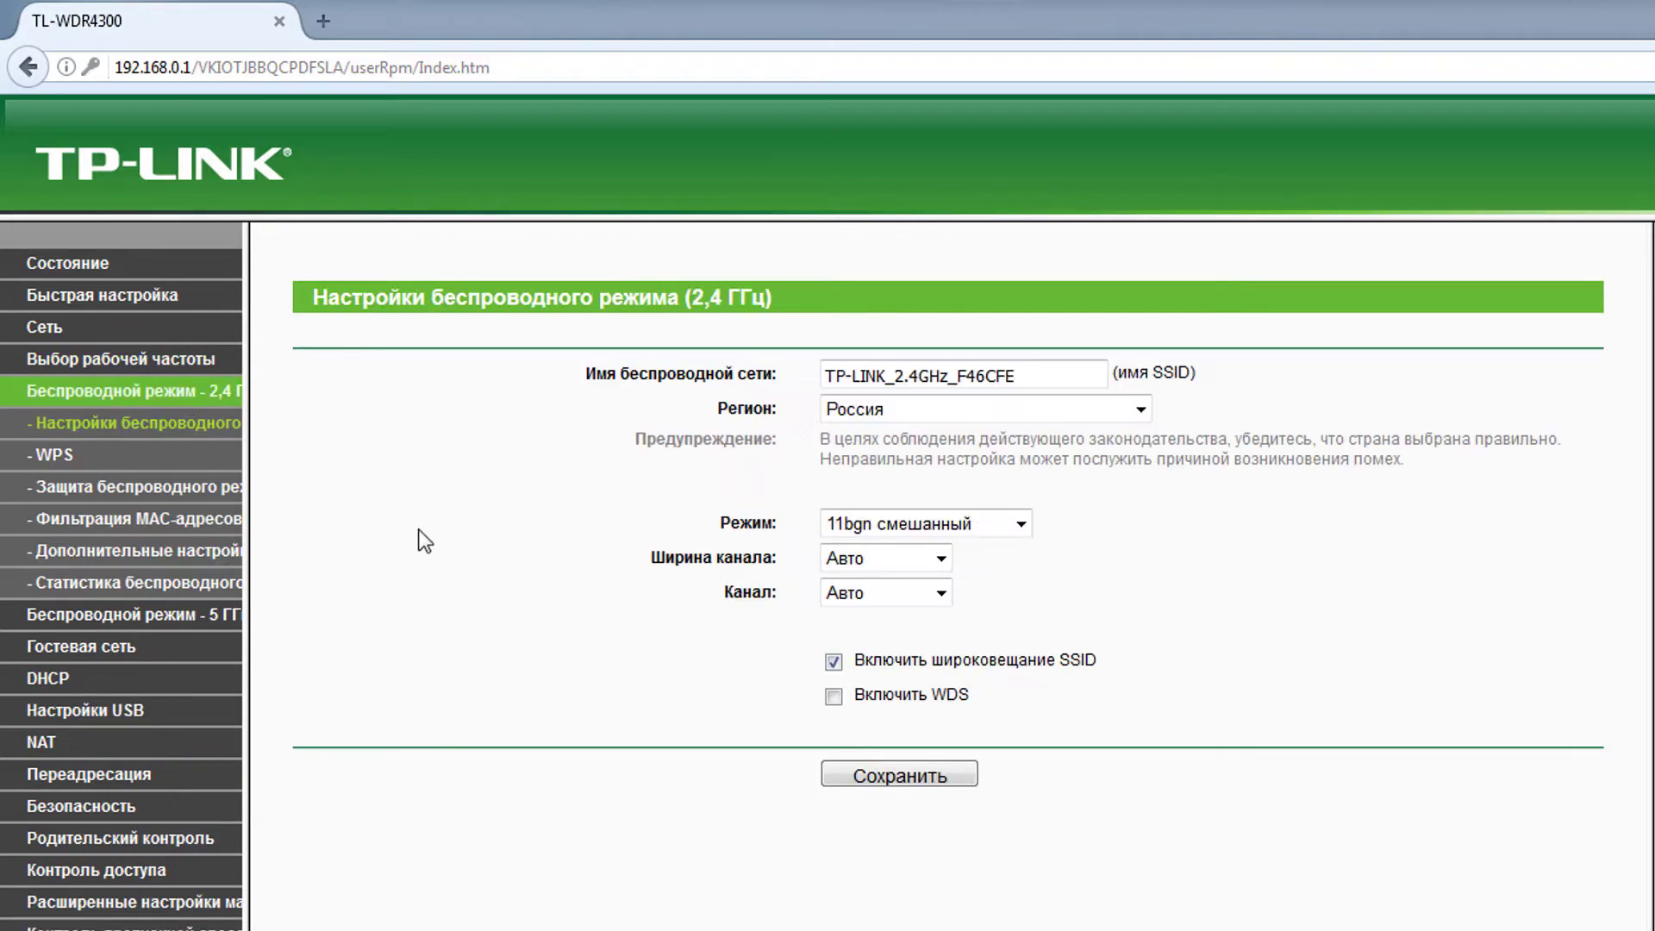
{"action": "left_click_drag", "start_coordinate": [1034, 376], "coordinate": [580, 358]}
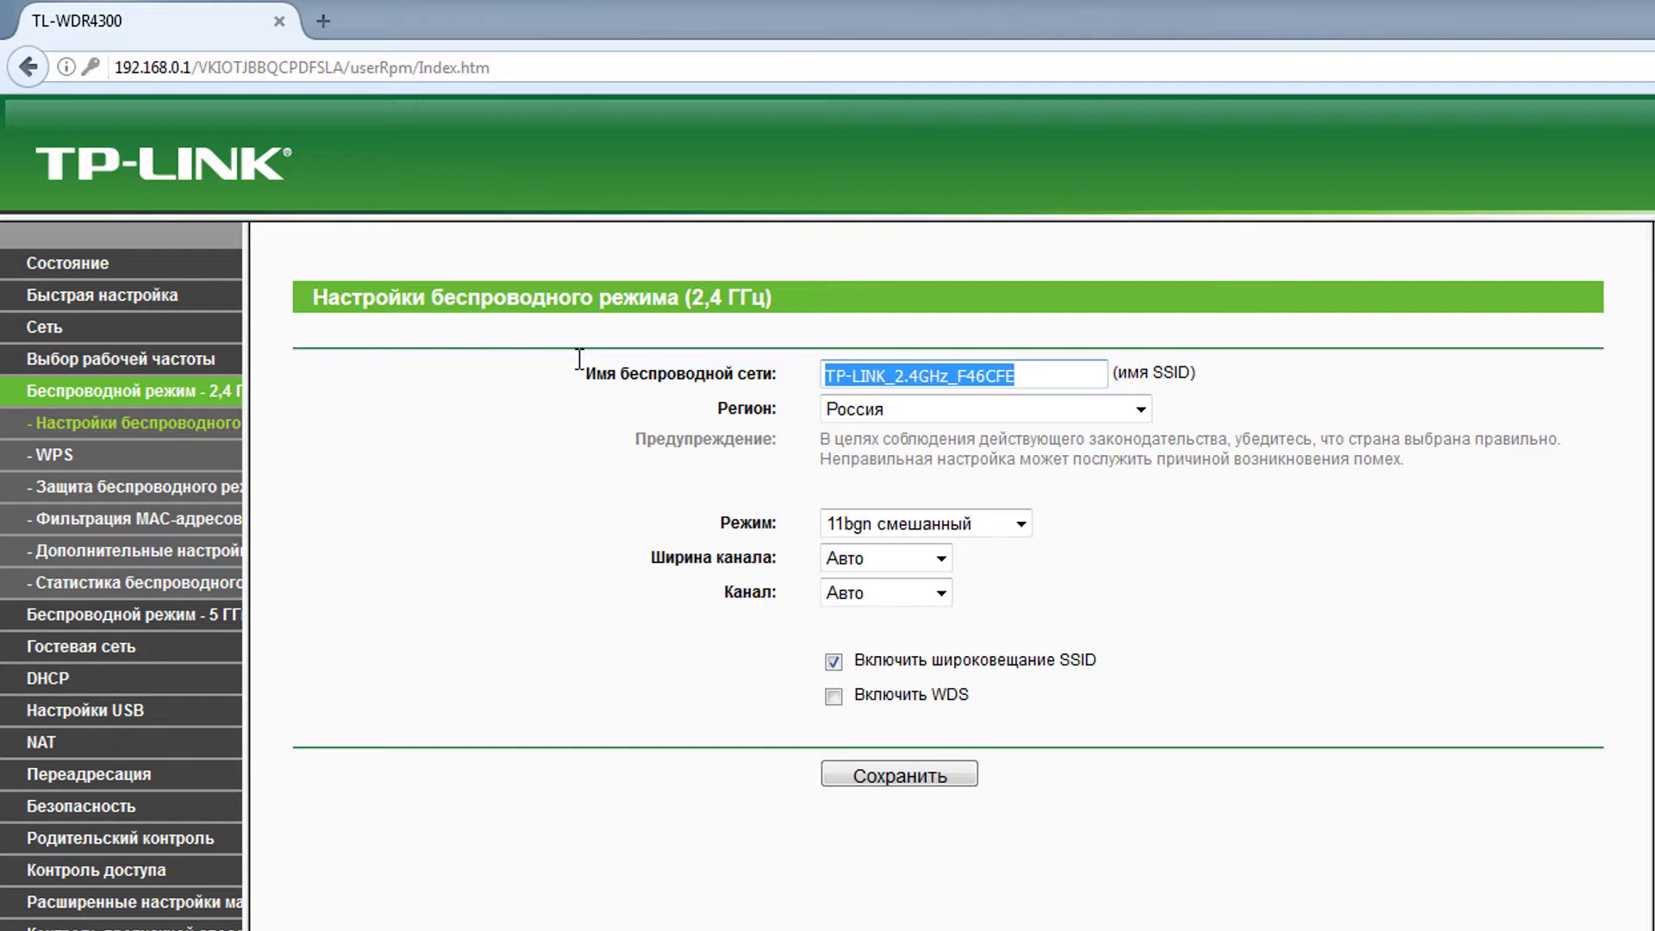
{"action": "type", "text": "WiFi"}
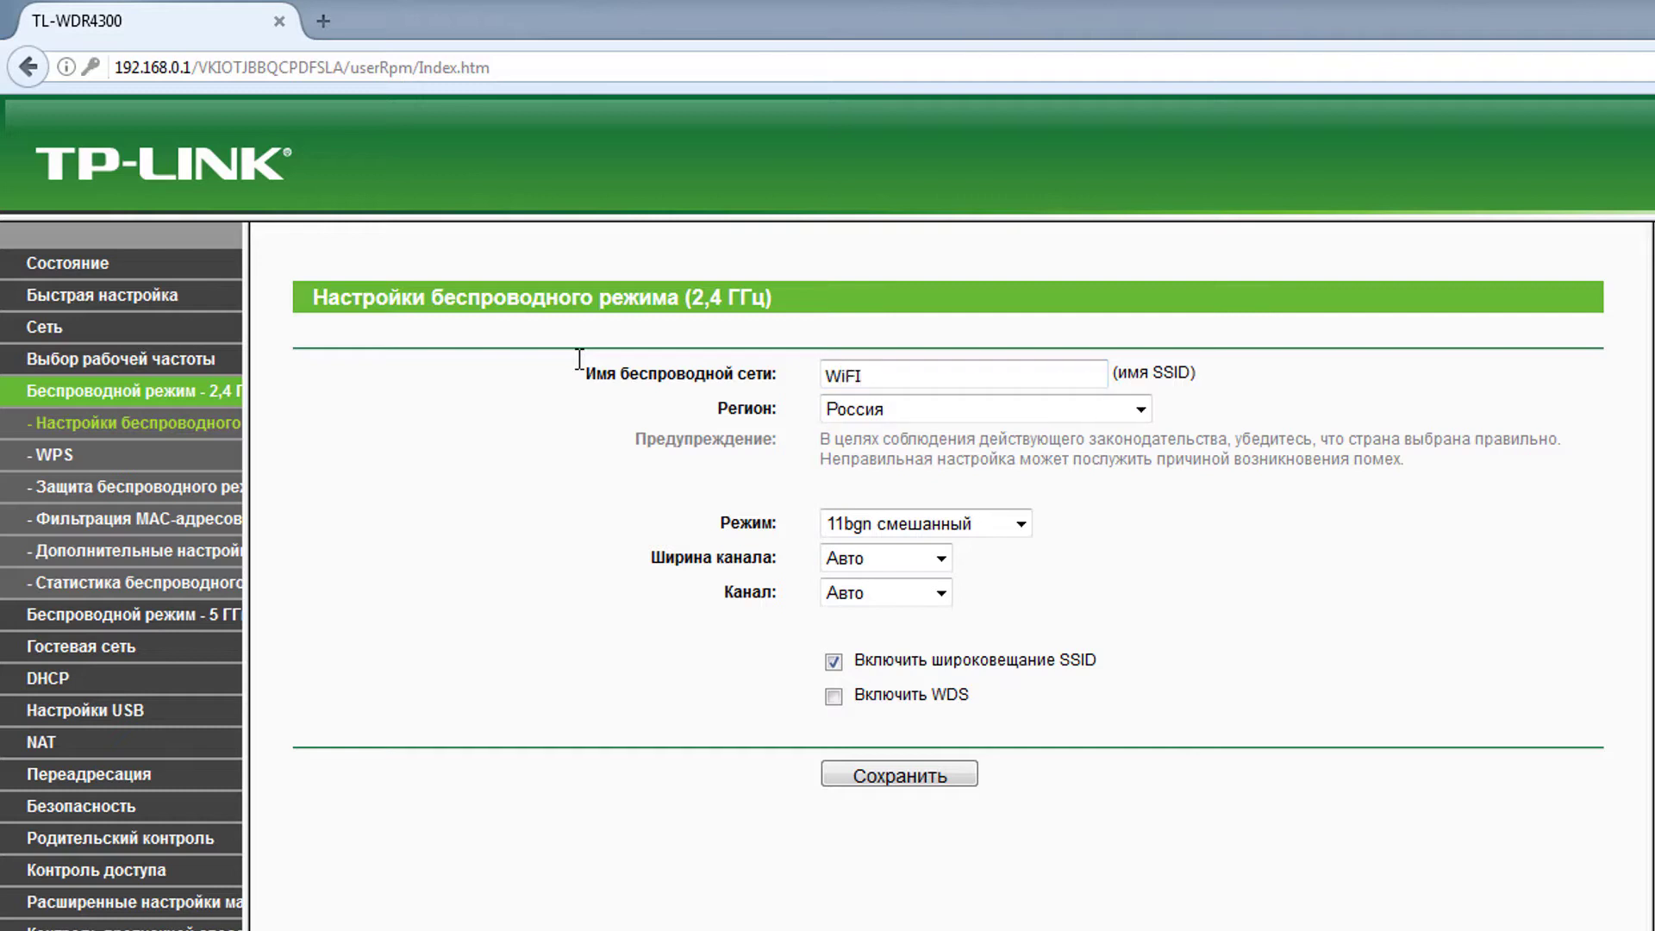
{"action": "key", "text": "BackSpace"}
{"action": "type", "text": "i2.4"}
- Keep the 2.4 GHz region set to Россия
{"action": "left_click", "coordinate": [1141, 410]}
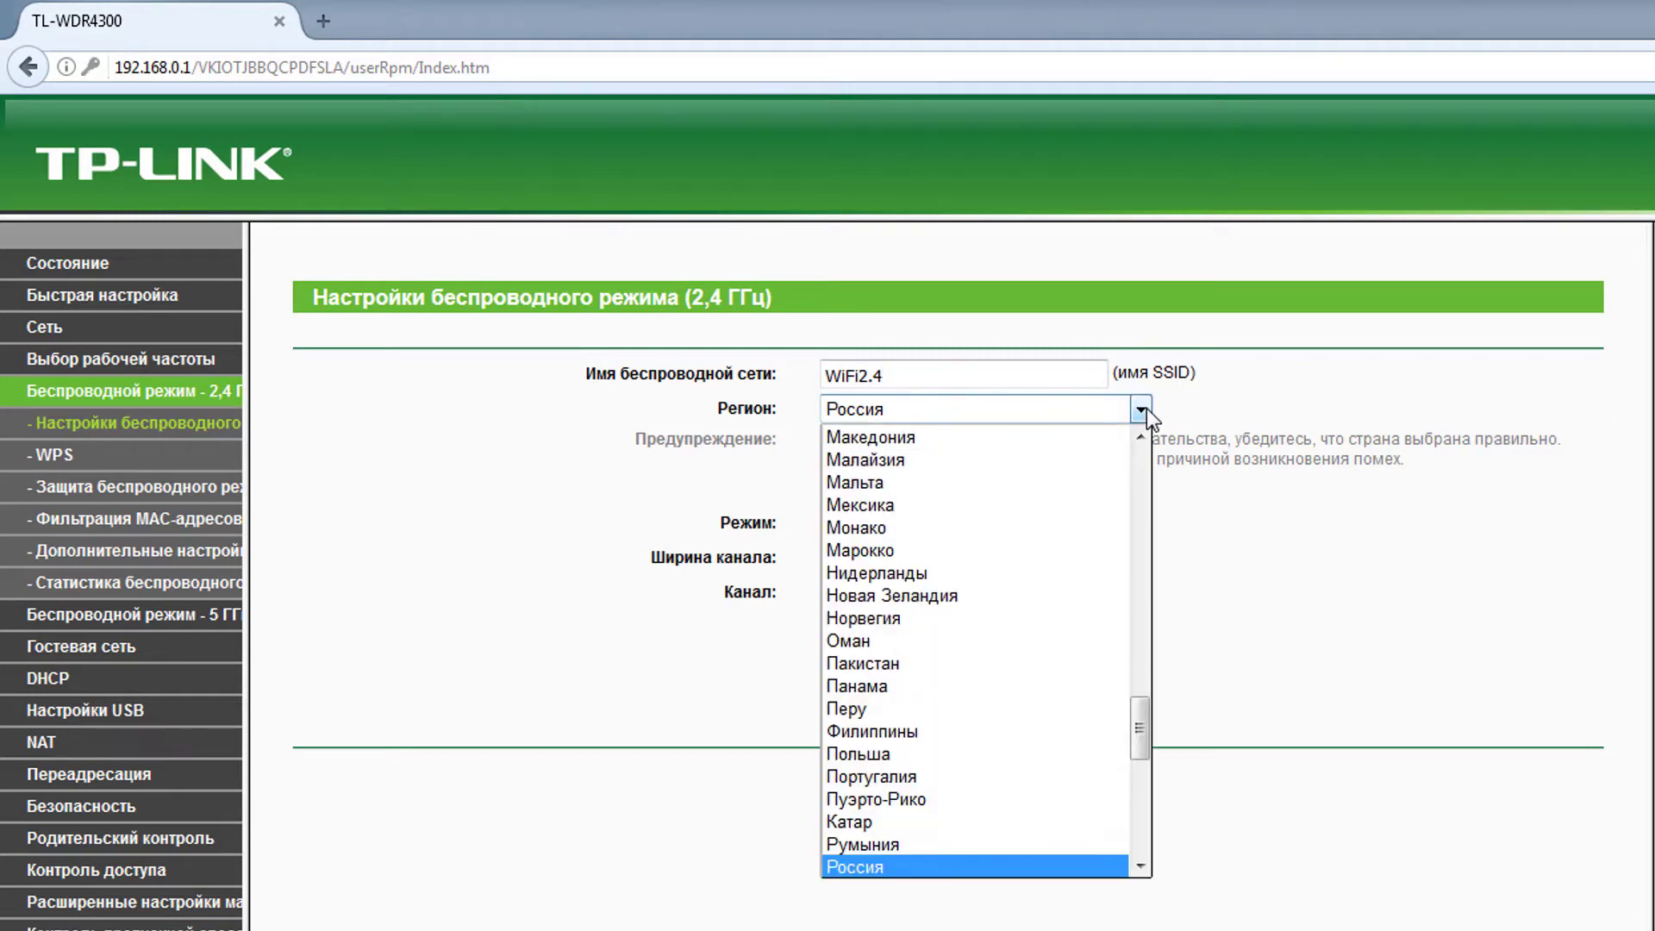
{"action": "left_click", "coordinate": [992, 865]}
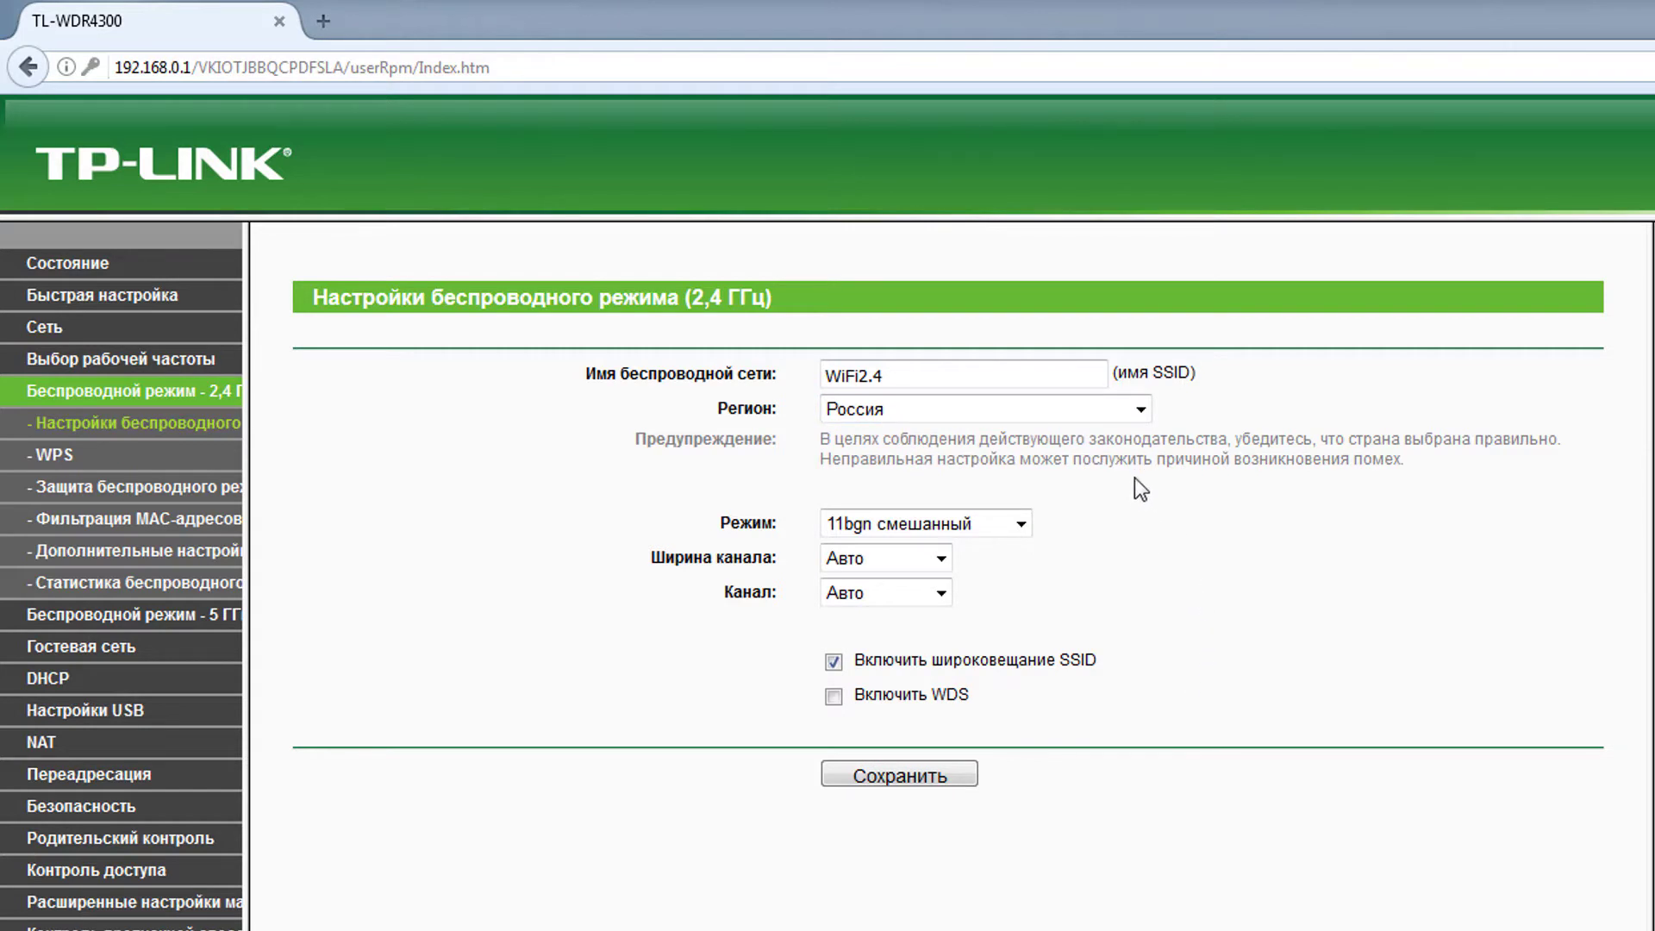
{"action": "left_click", "coordinate": [1144, 417]}
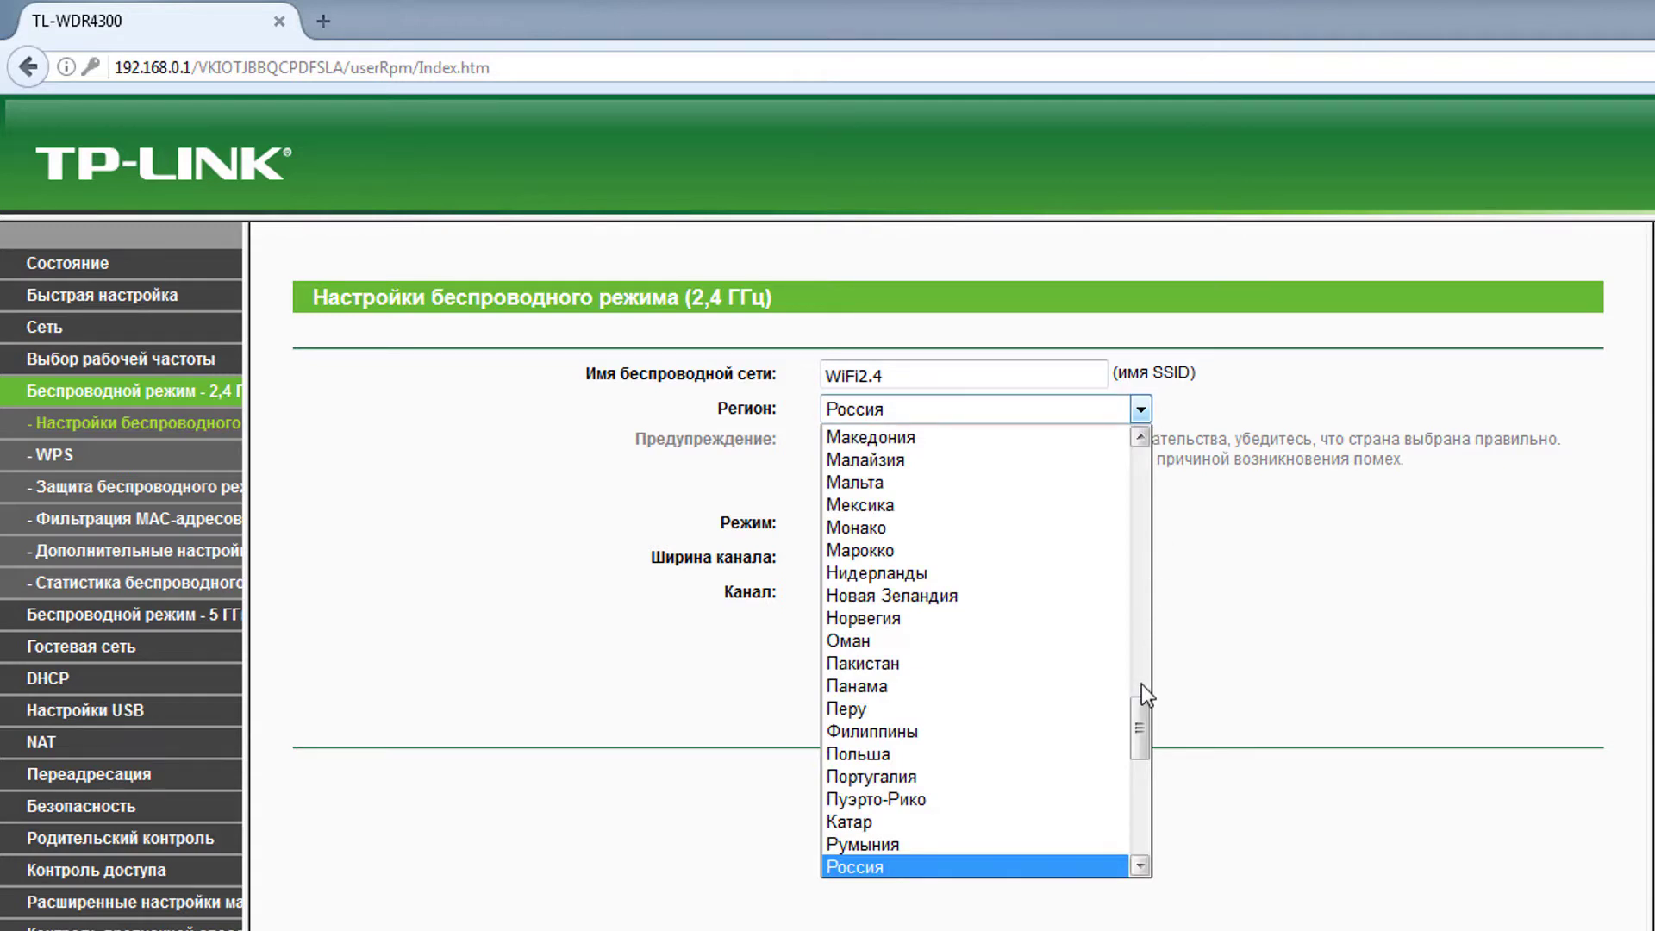
{"action": "left_click_drag", "start_coordinate": [1131, 690], "coordinate": [1153, 823]}
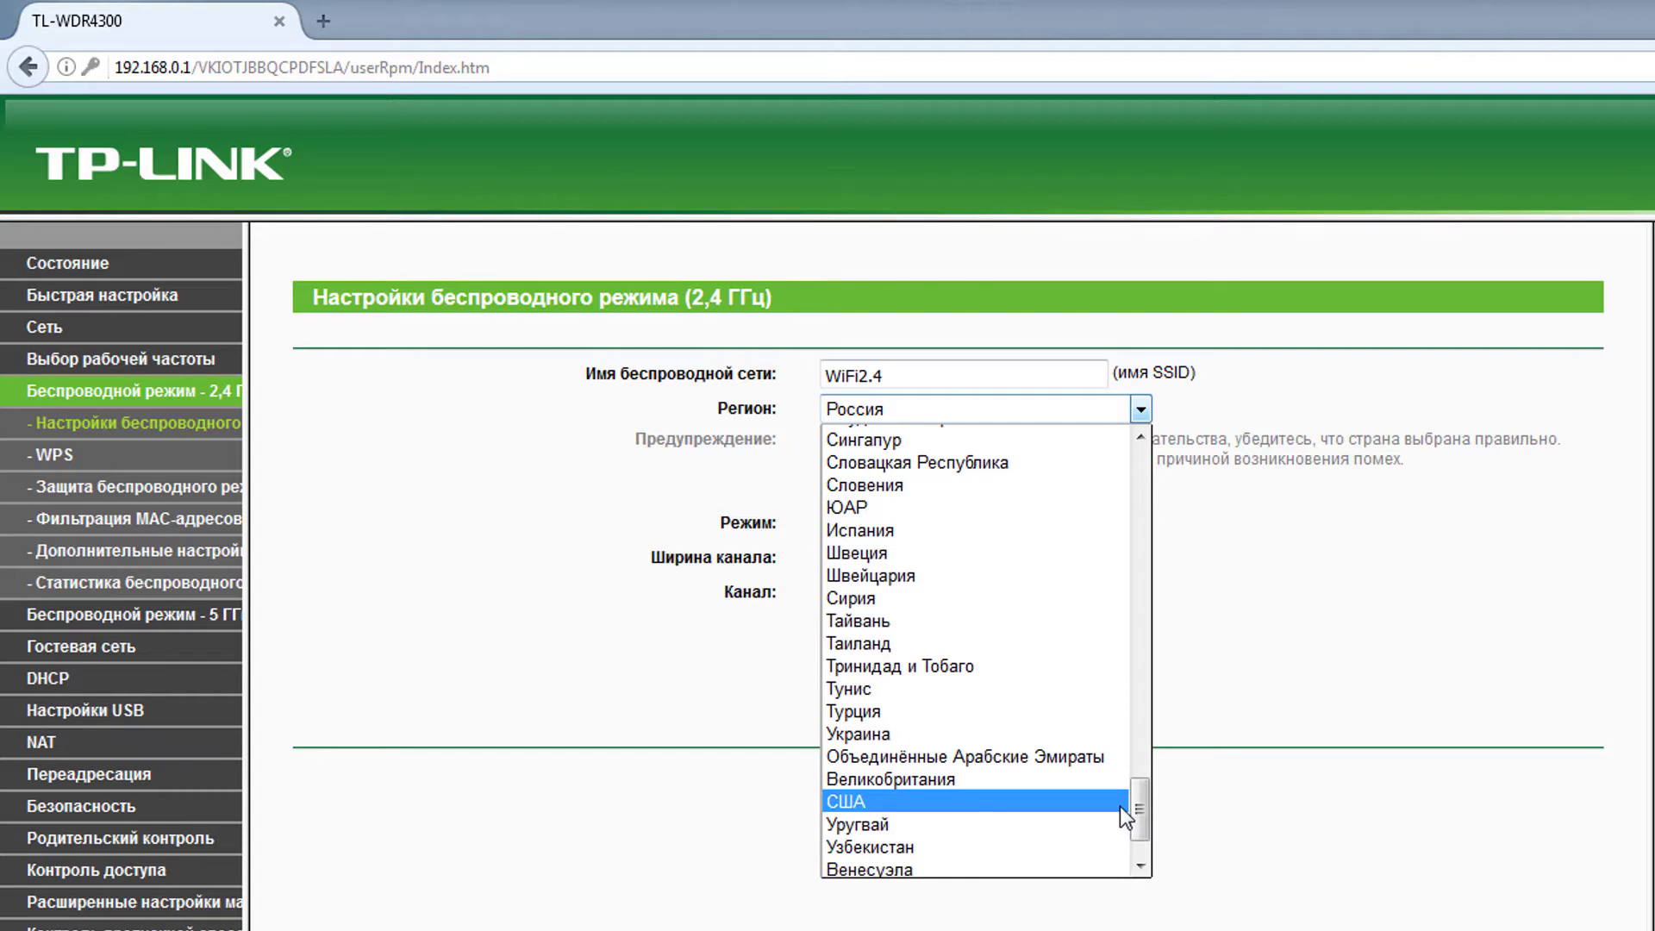
{"action": "left_click", "coordinate": [1120, 805]}
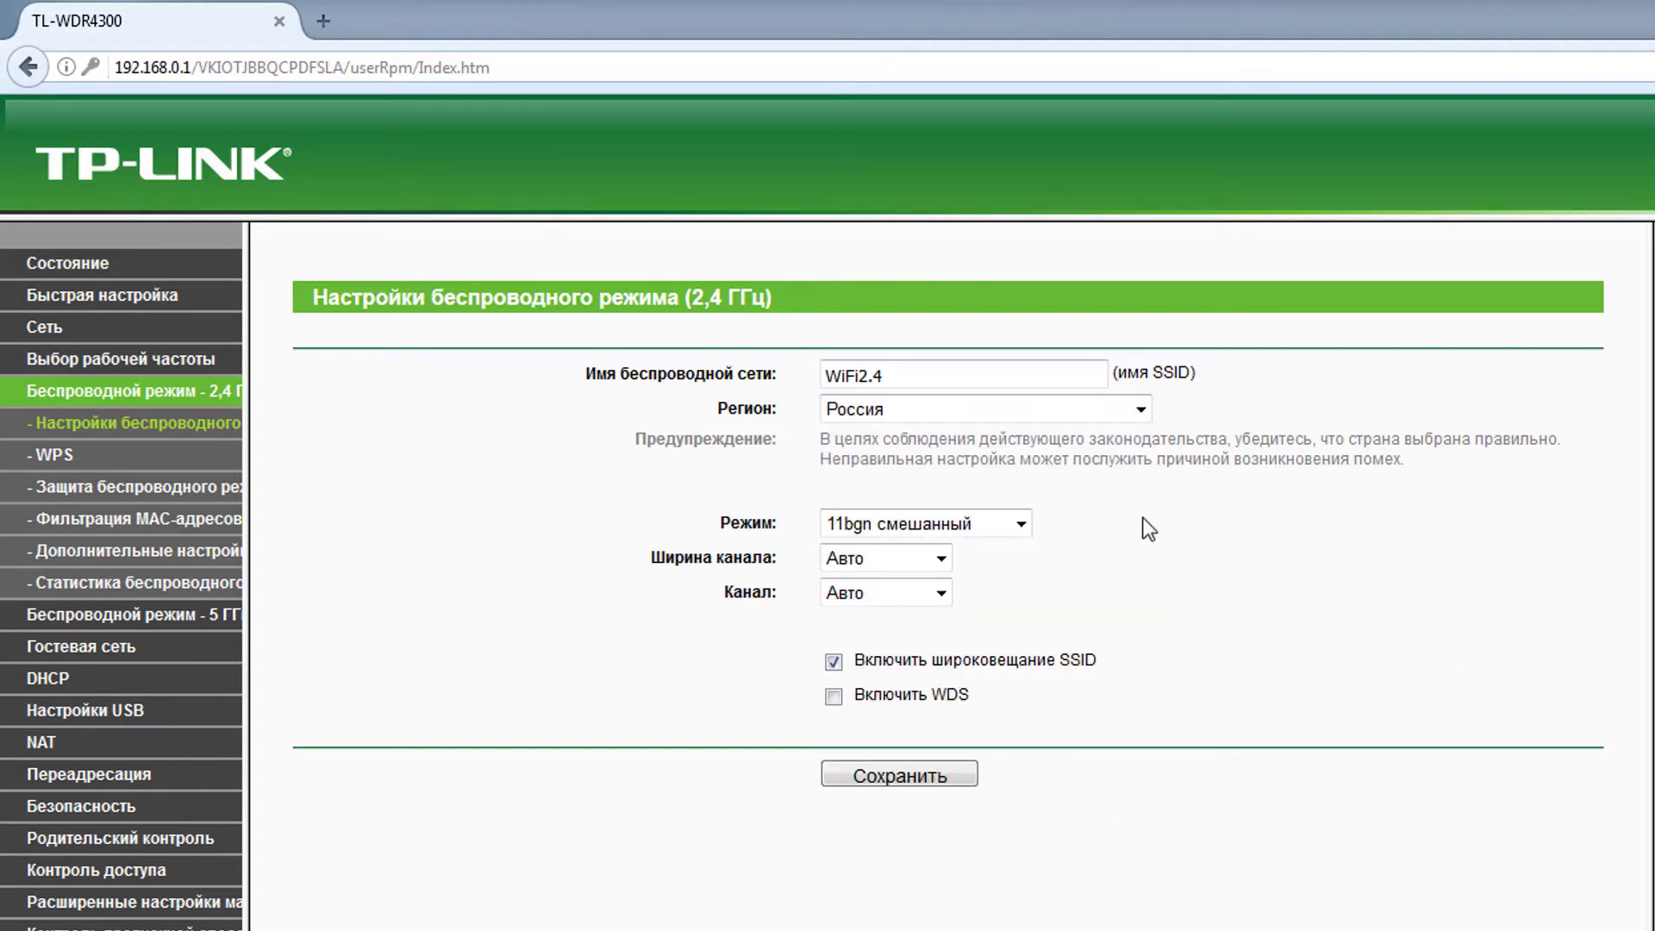
- Keep the 2.4 GHz wireless mode at 11bgn смешанный
{"action": "left_click", "coordinate": [985, 515]}
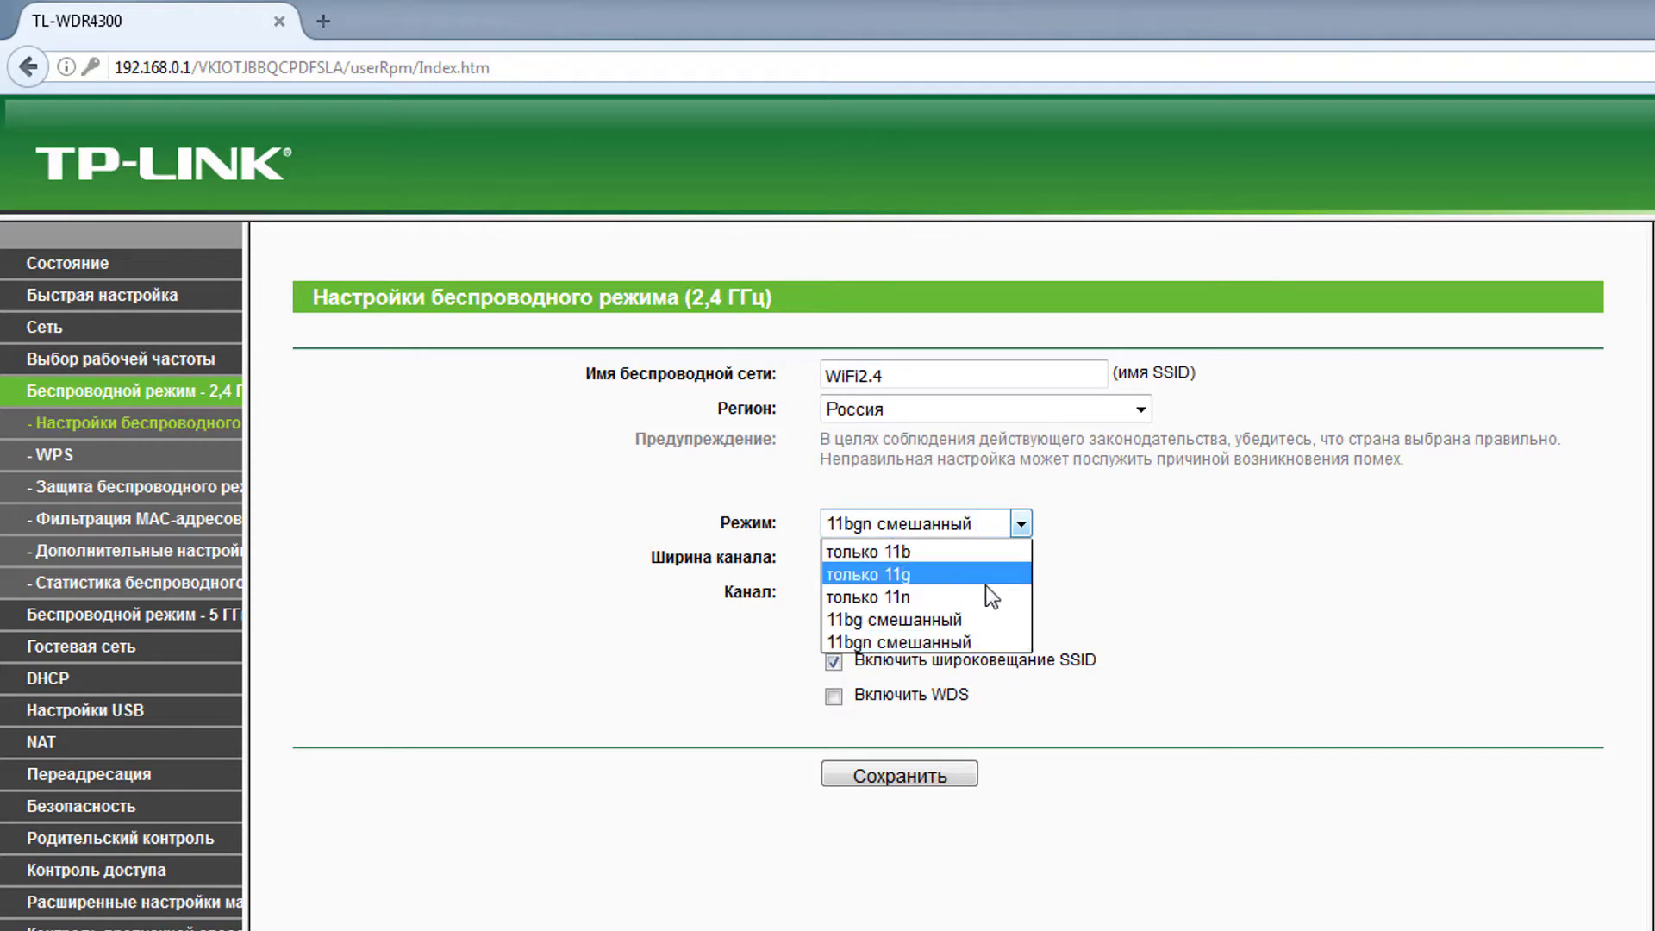
{"action": "left_click", "coordinate": [986, 648]}
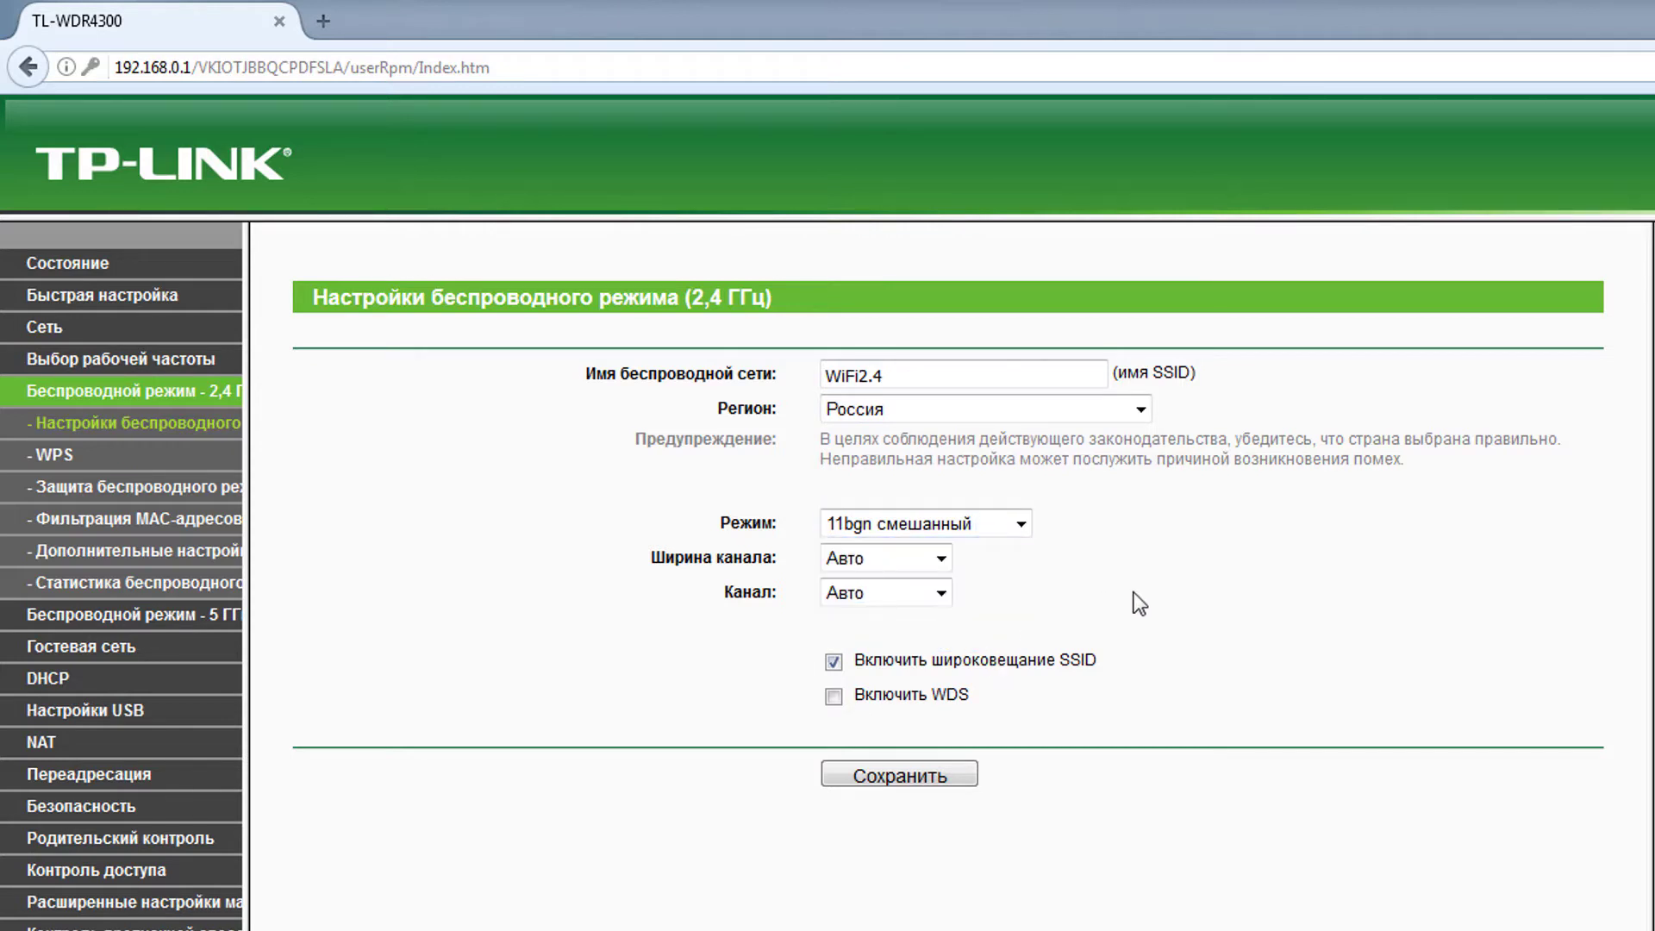
{"action": "left_click", "coordinate": [1000, 528]}
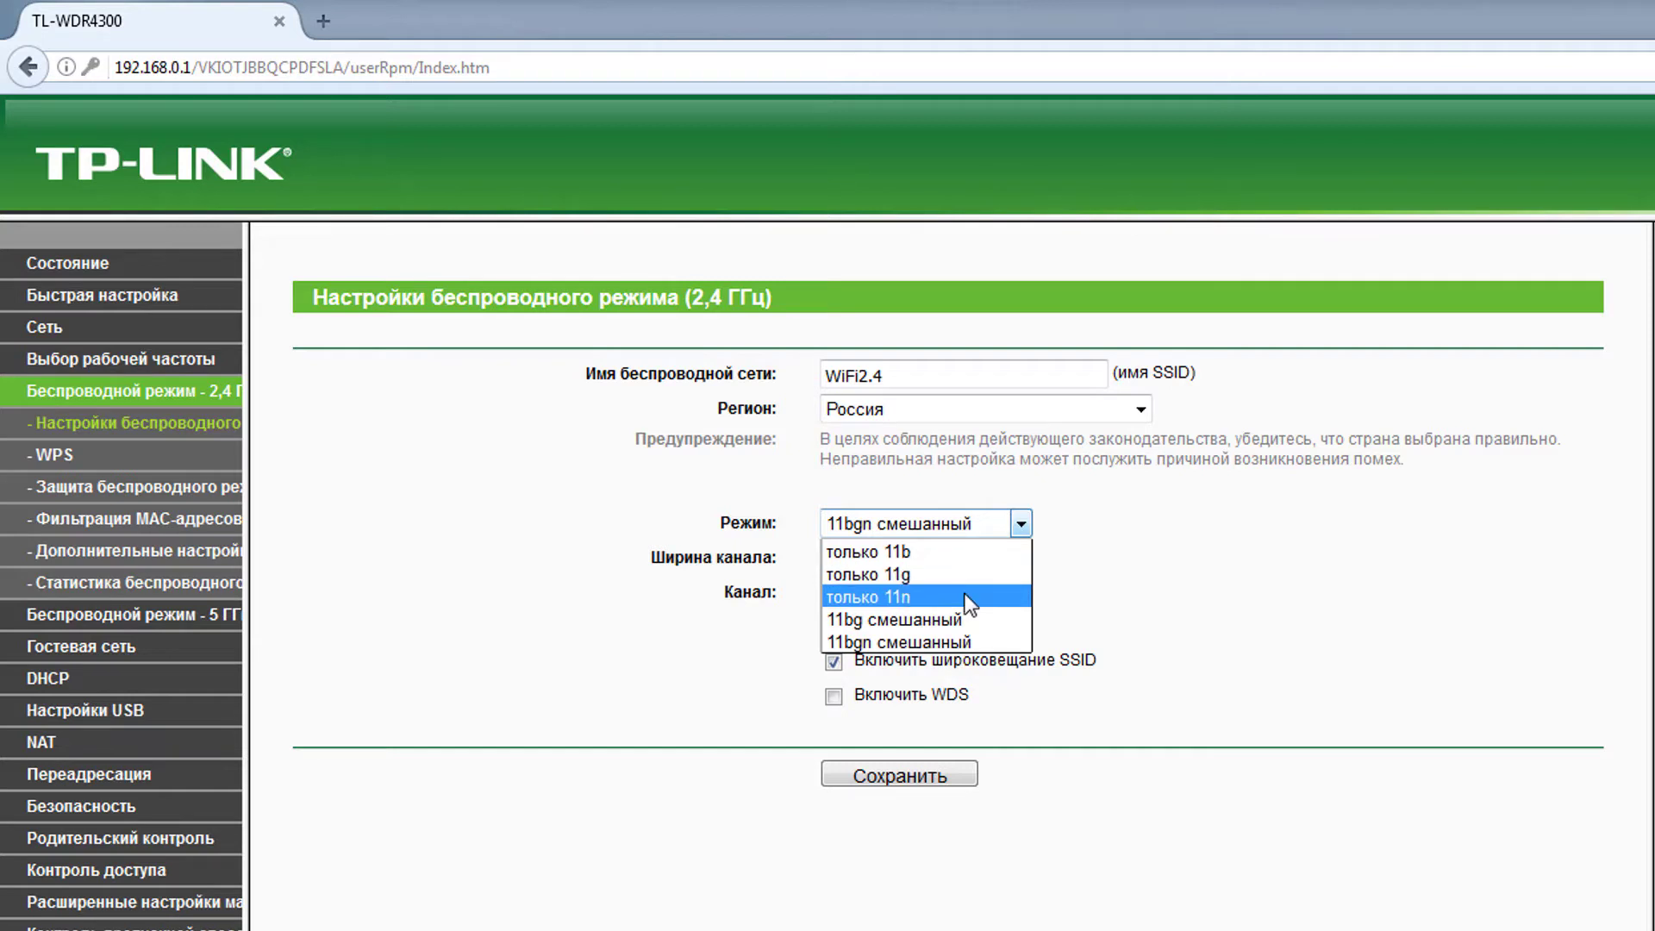
{"action": "left_click", "coordinate": [980, 640]}
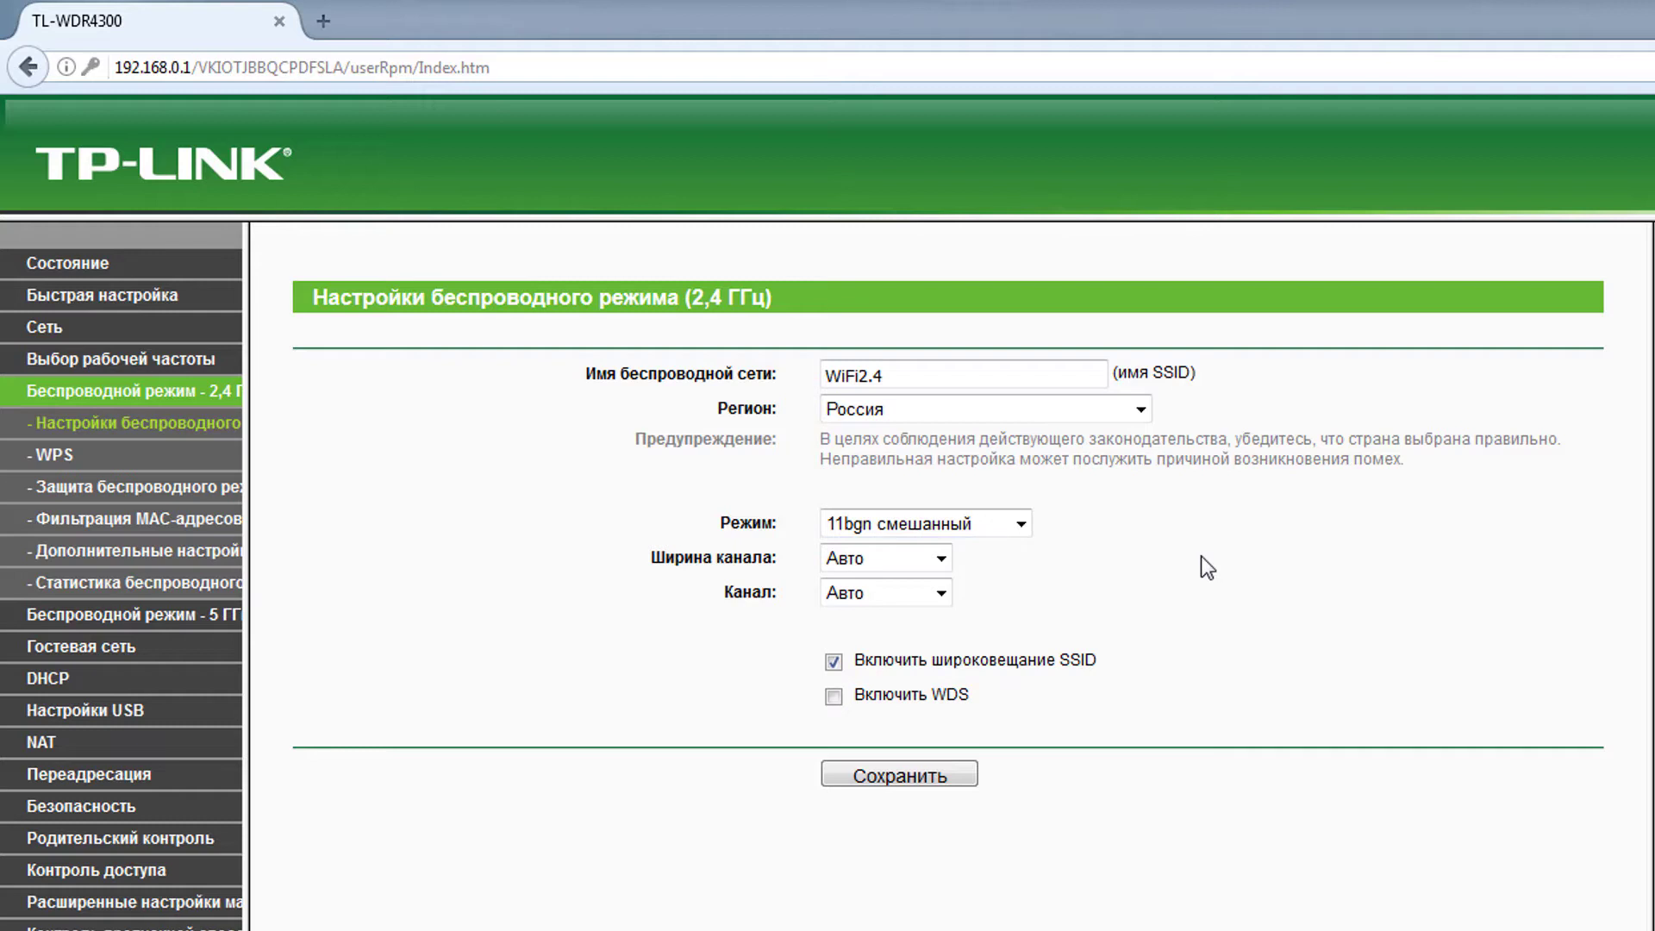
{"action": "left_click", "coordinate": [1022, 524]}
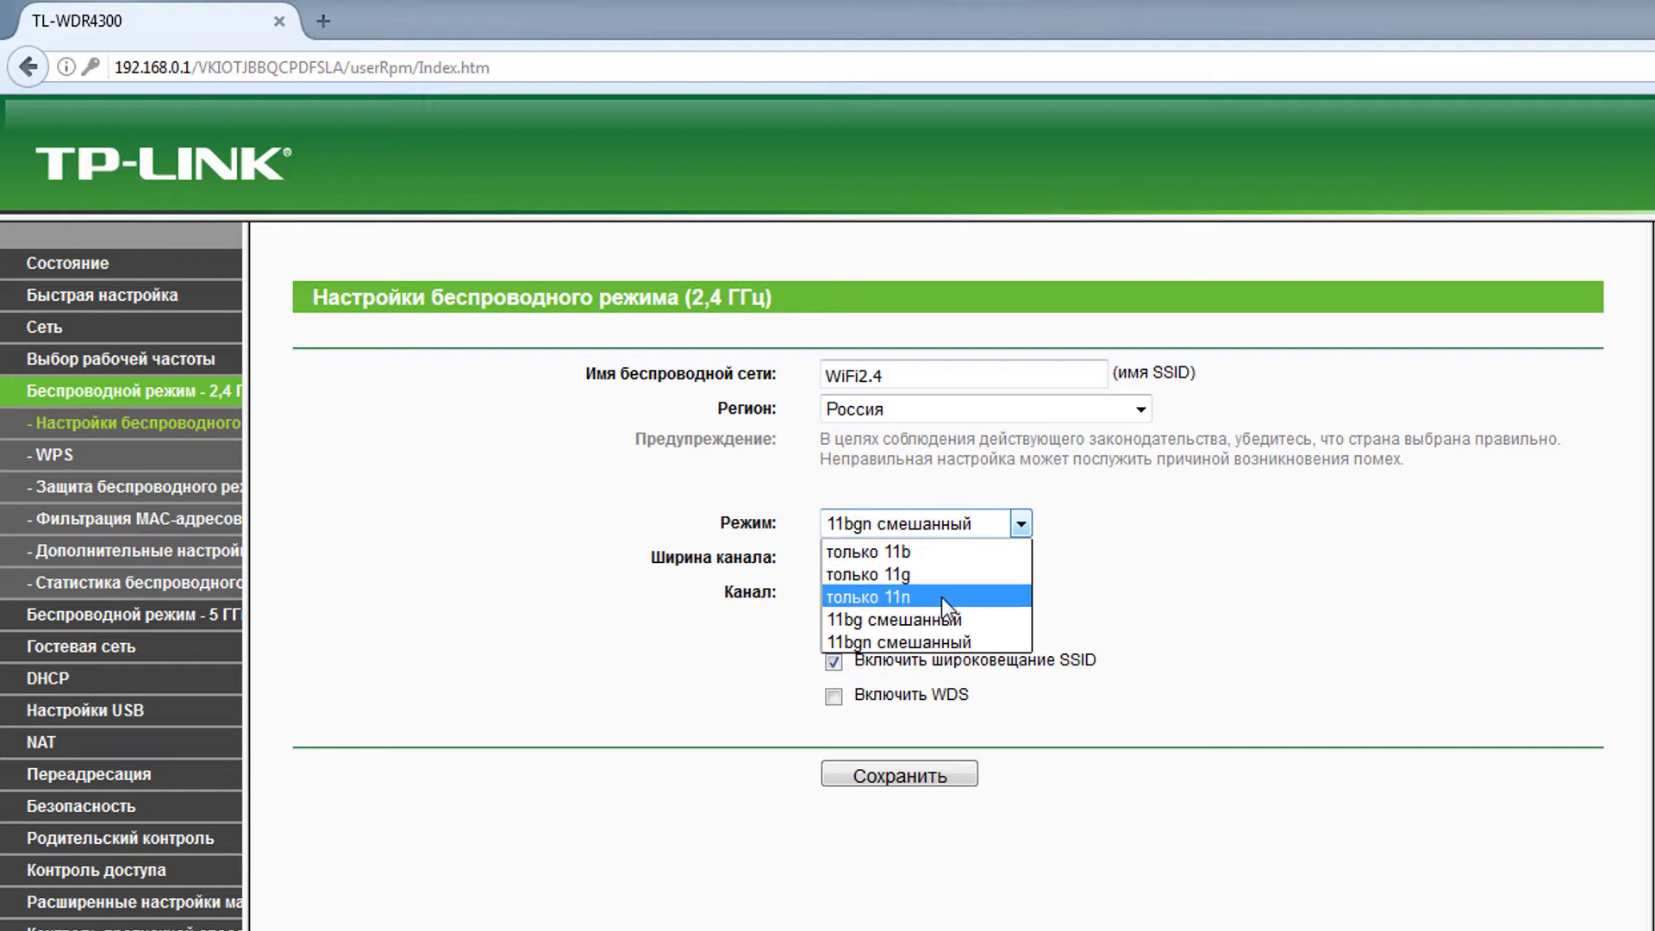
{"action": "key", "text": "Escape"}
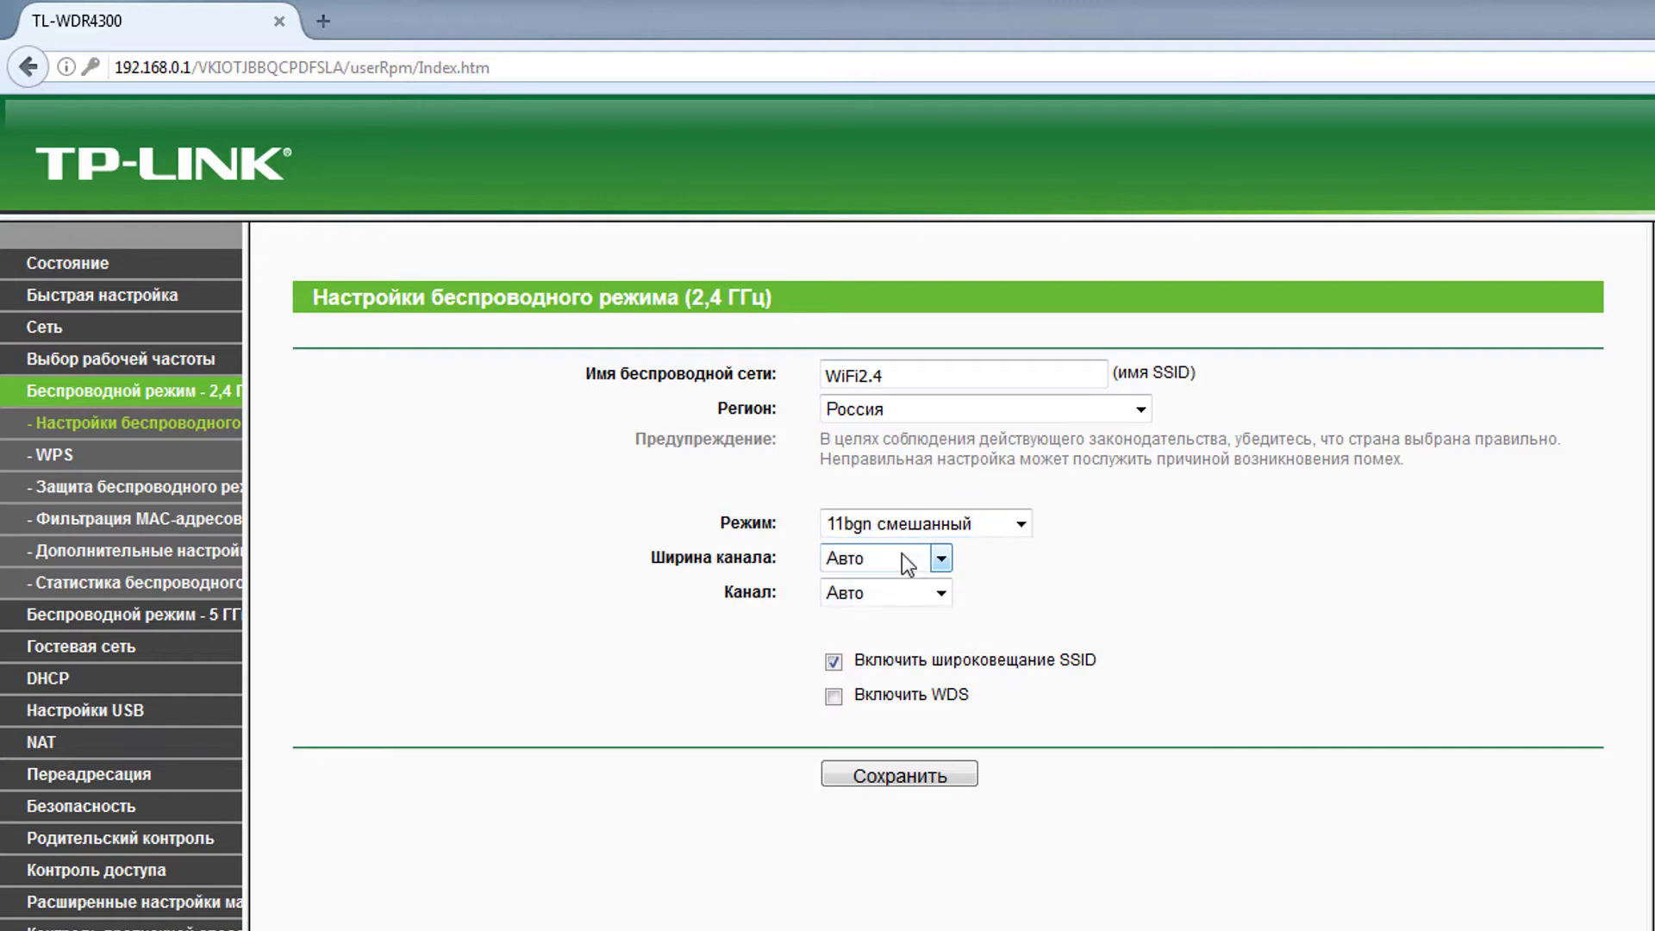
- Set the 2.4 GHz channel width to Авто
{"action": "left_click", "coordinate": [902, 558]}
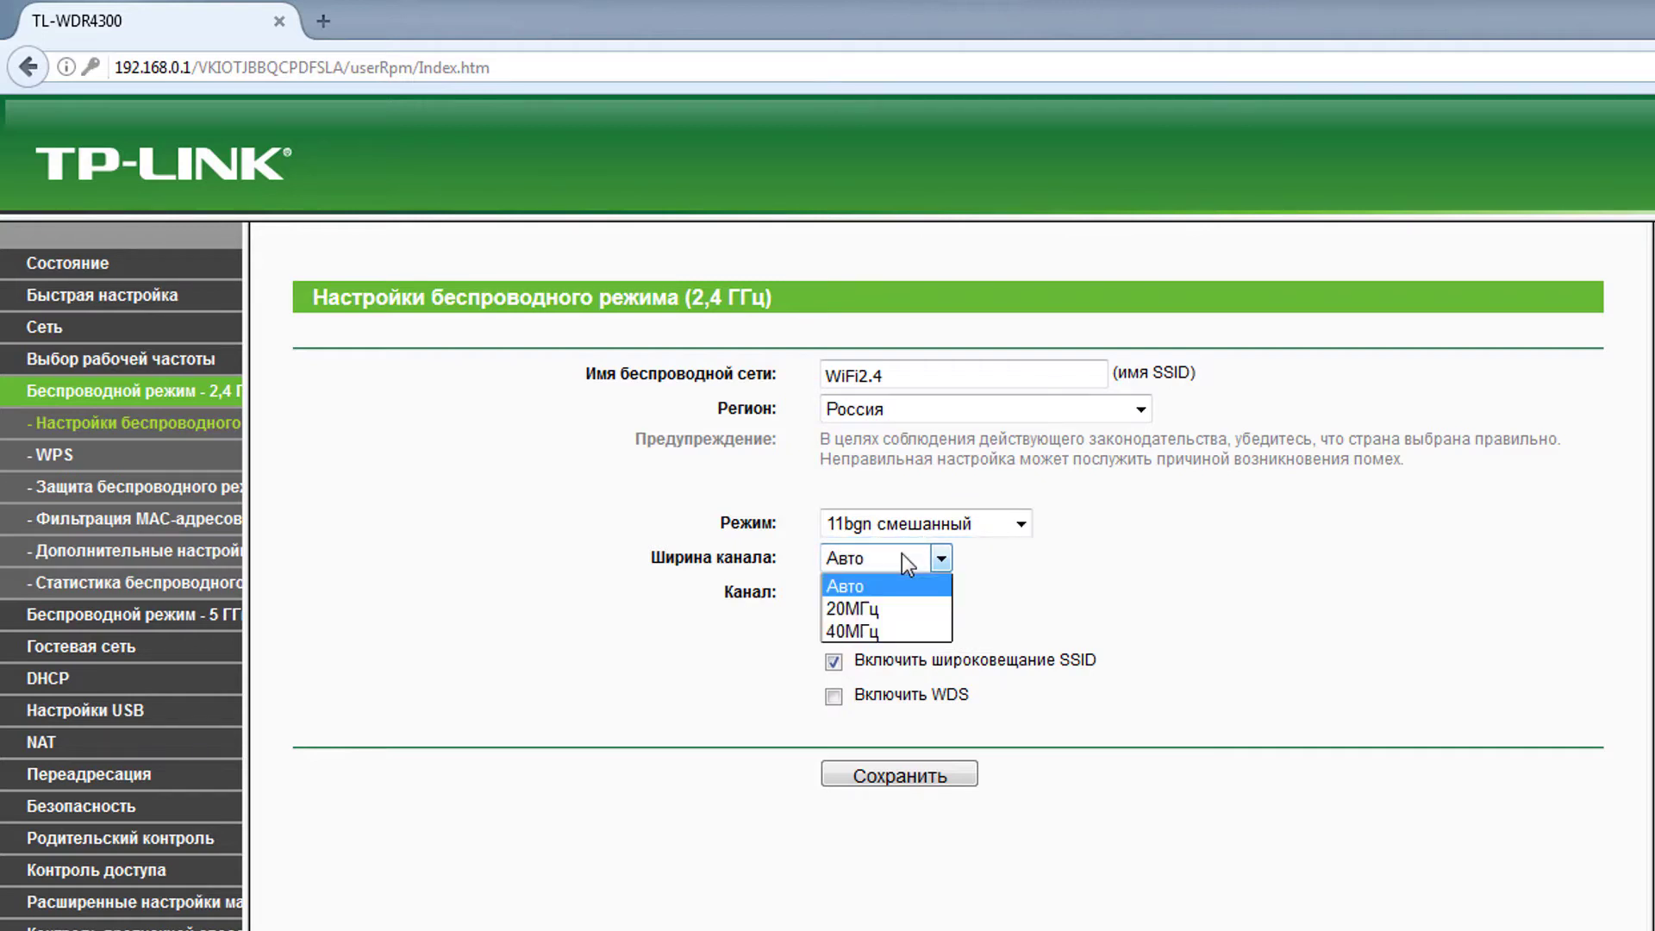
{"action": "left_click", "coordinate": [887, 576]}
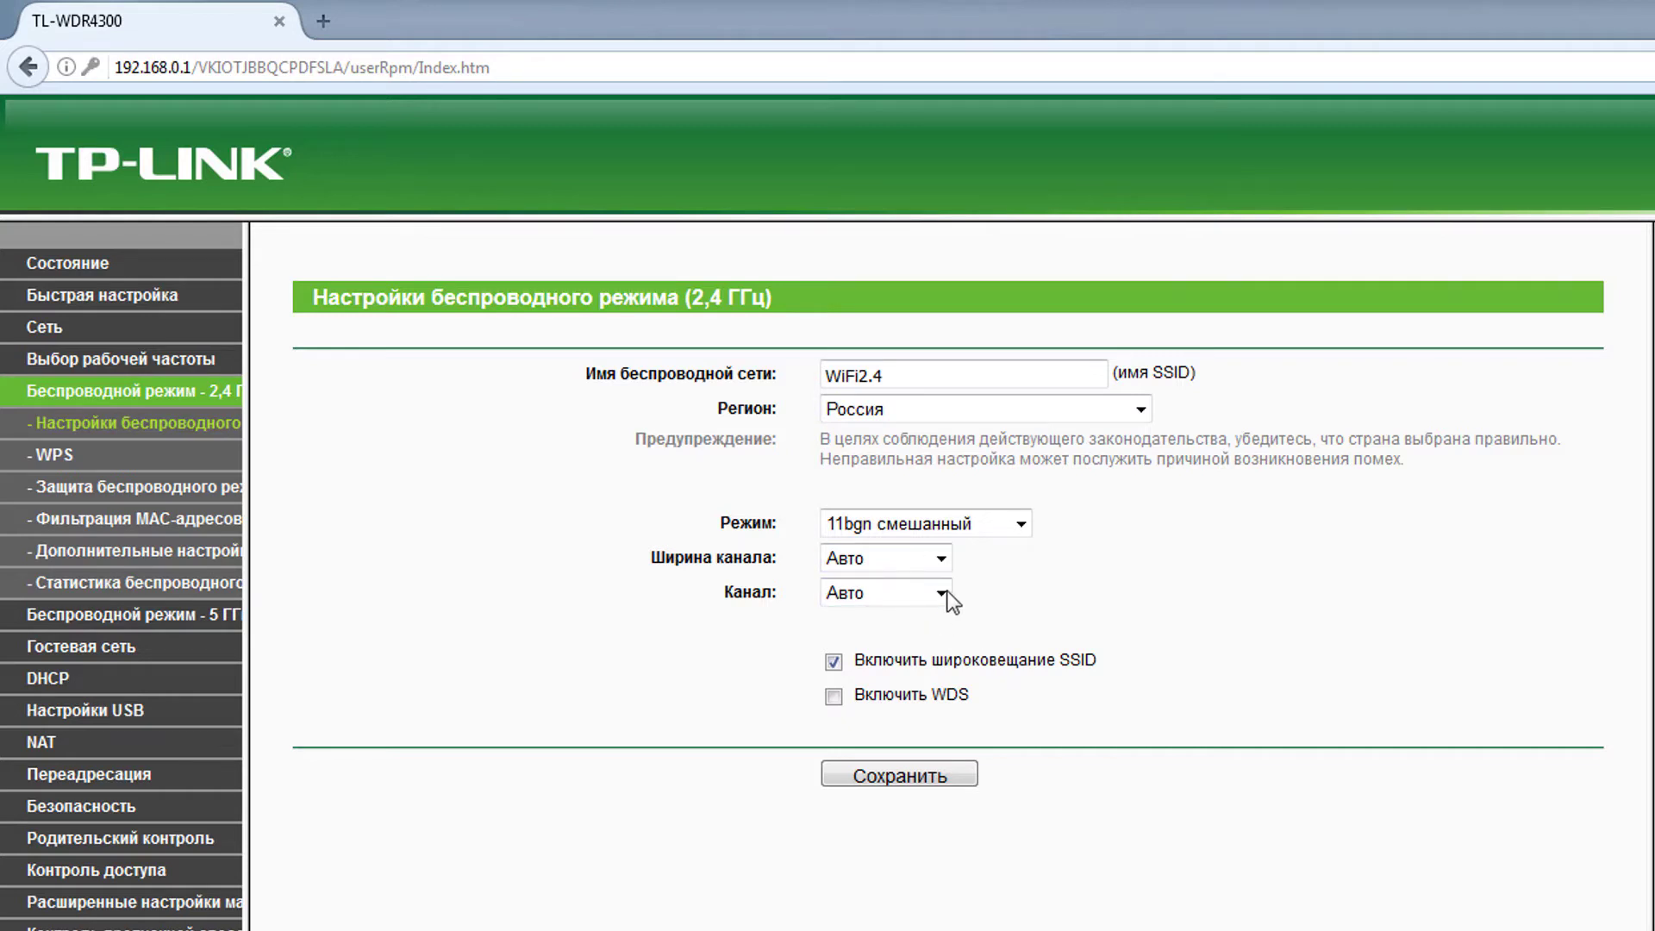
{"action": "left_click", "coordinate": [889, 560]}
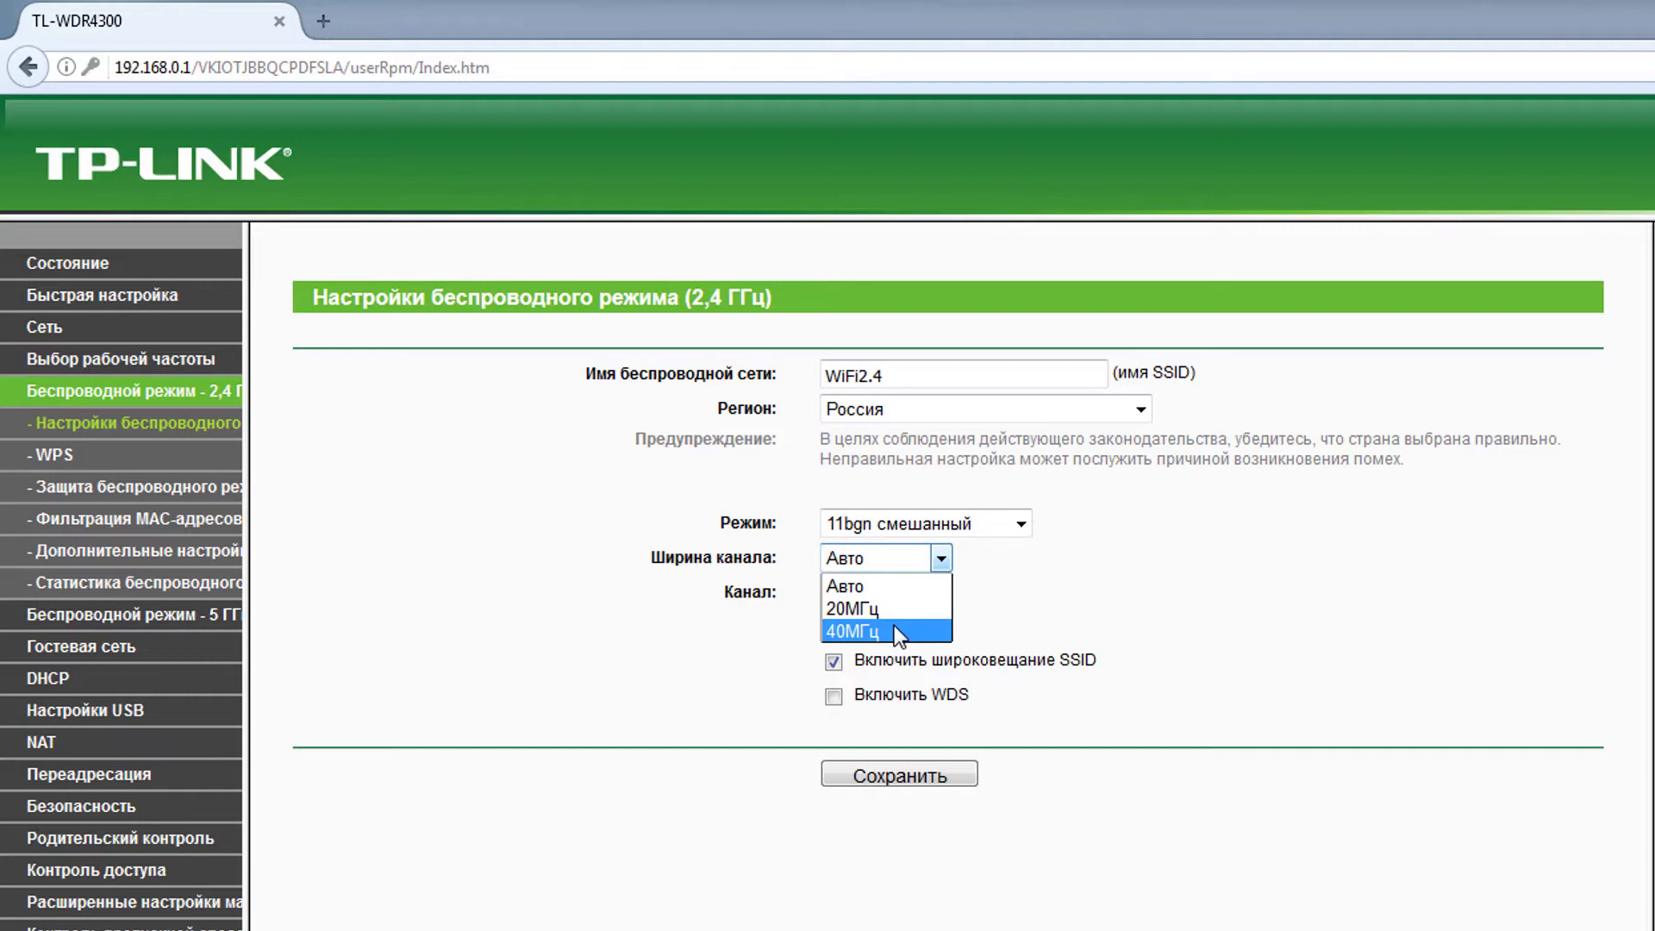
{"action": "left_click", "coordinate": [893, 624]}
{"action": "left_click", "coordinate": [892, 569]}
{"action": "left_click", "coordinate": [884, 599]}
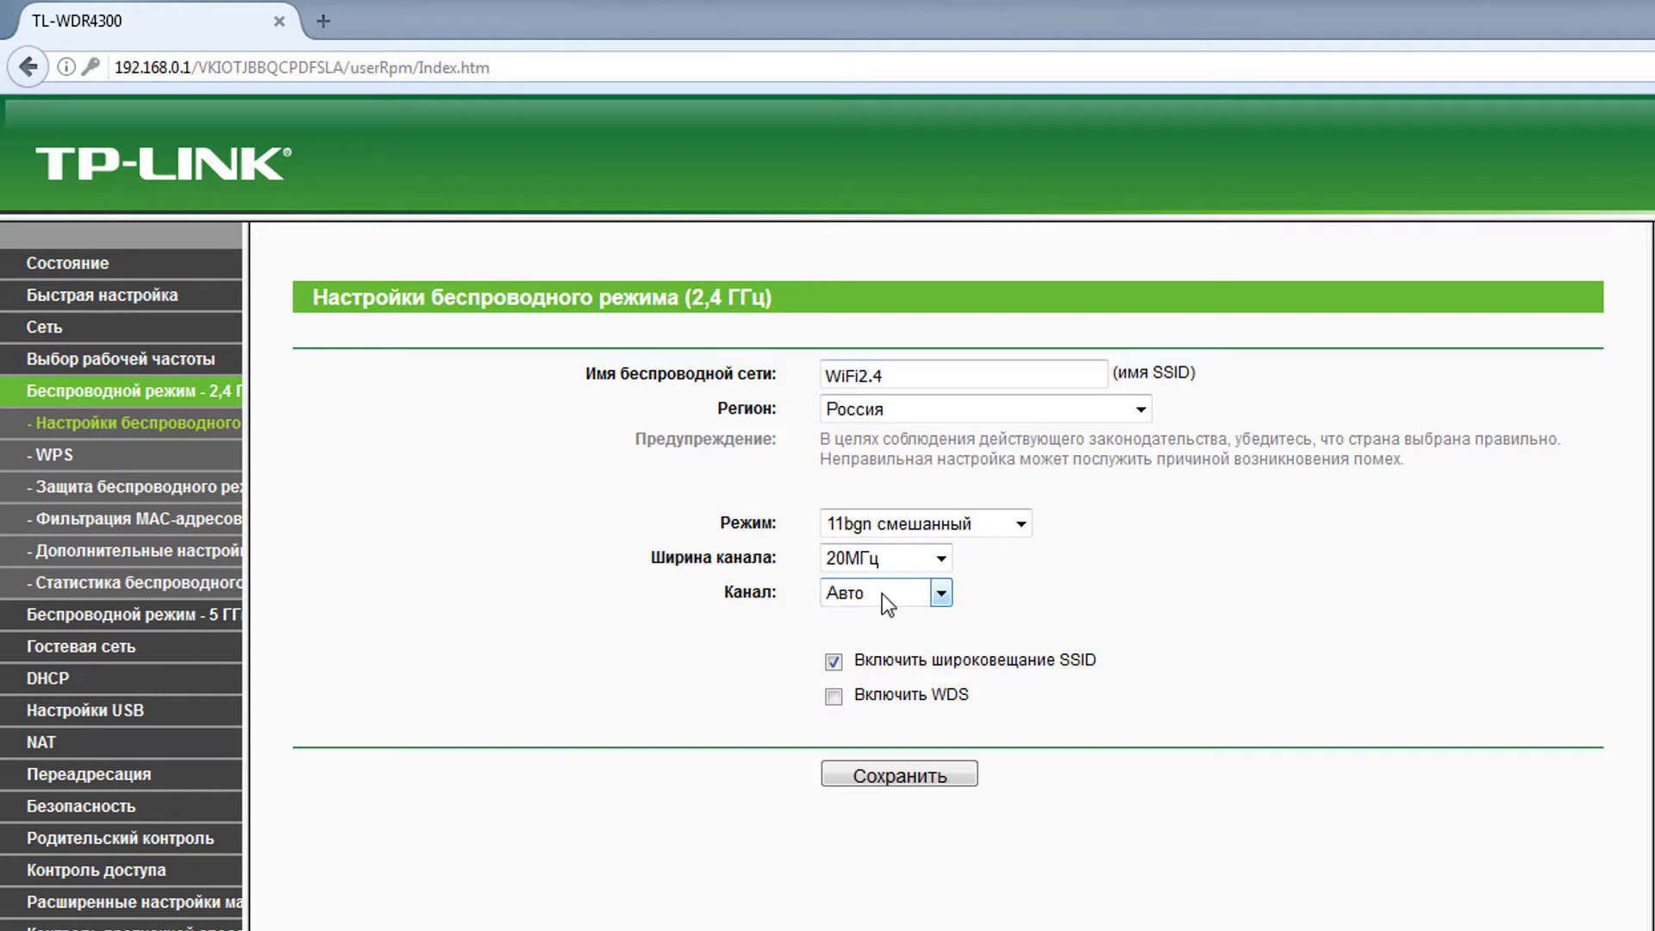
{"action": "left_click", "coordinate": [859, 565]}
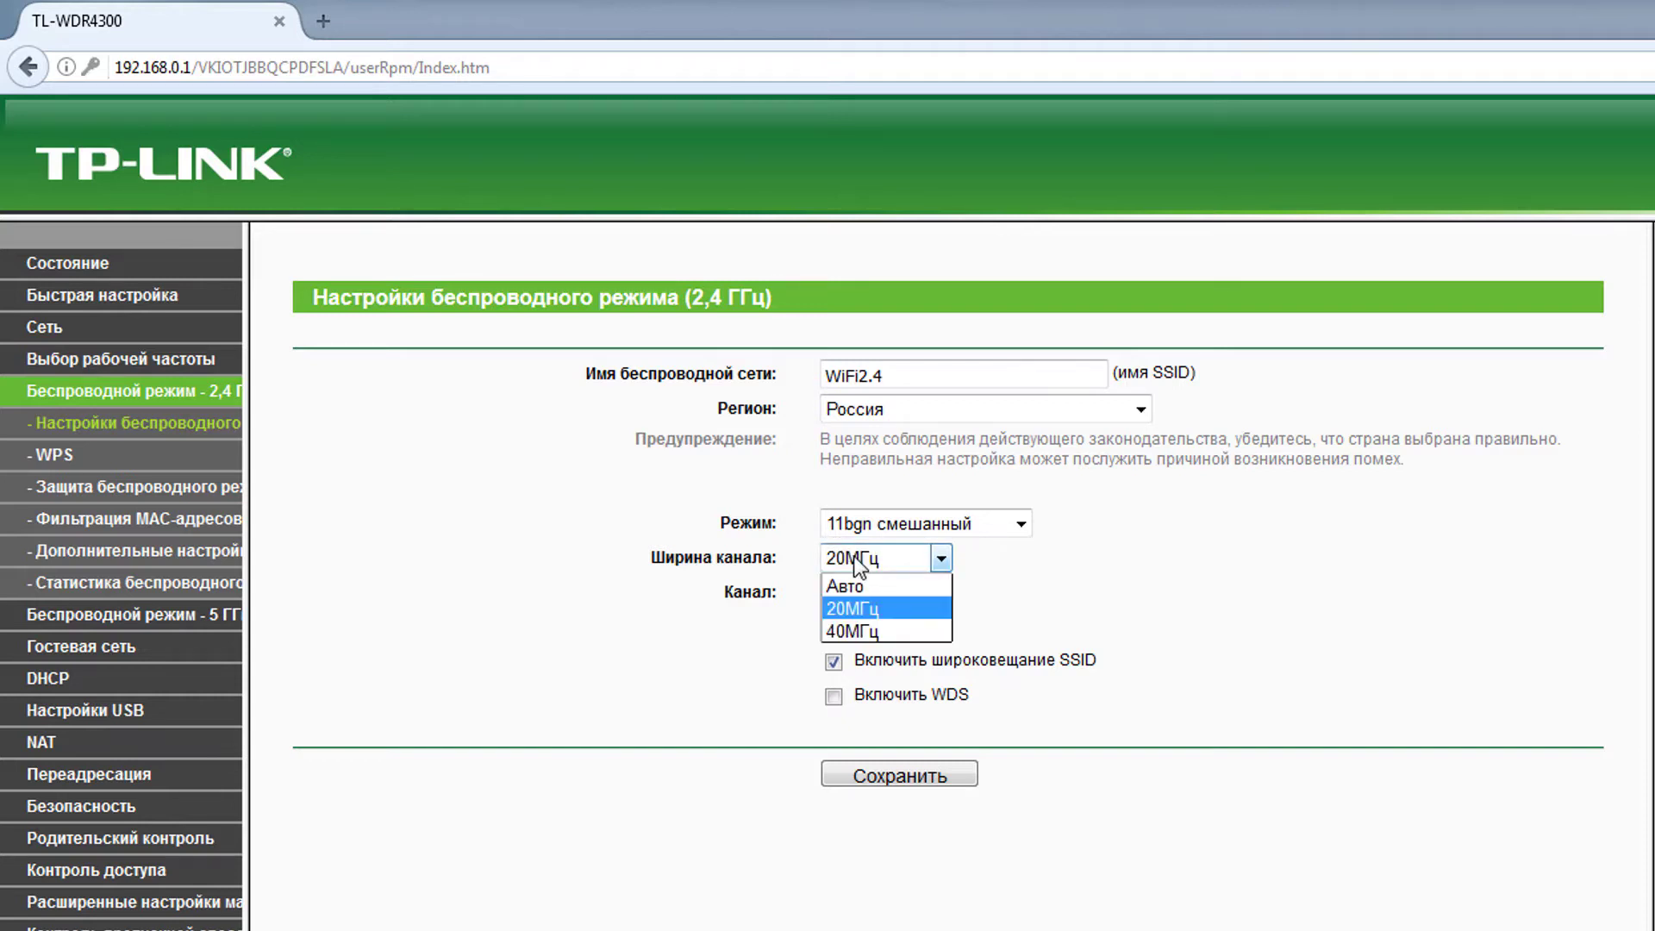
{"action": "left_click", "coordinate": [877, 628]}
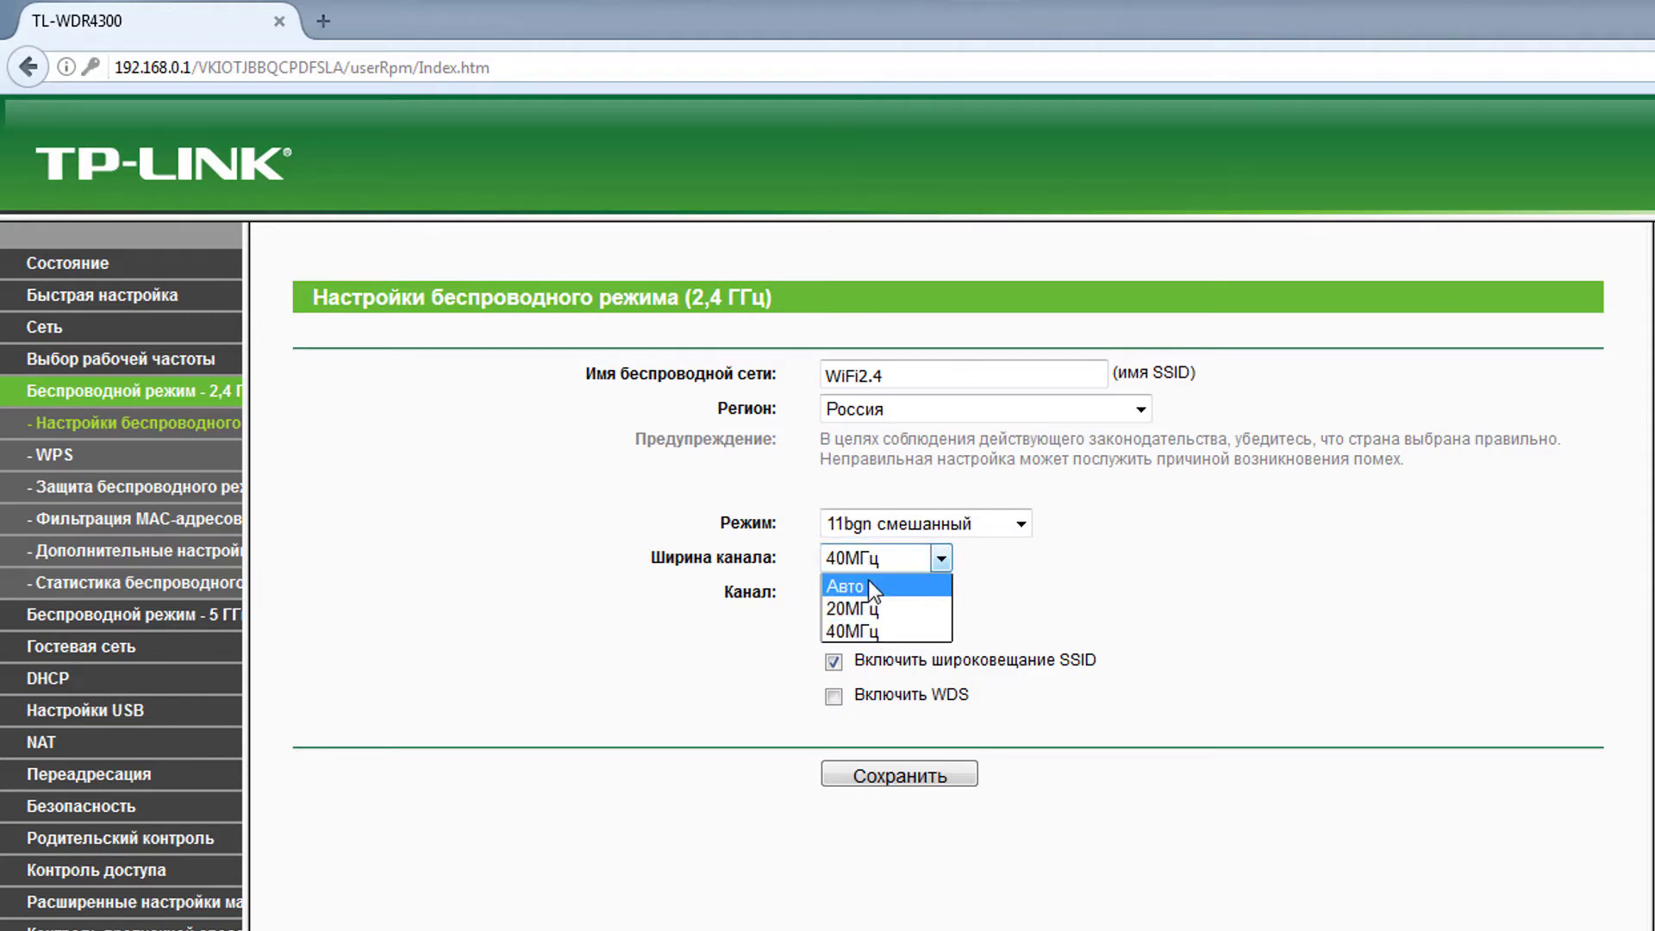
{"action": "left_click", "coordinate": [869, 583]}
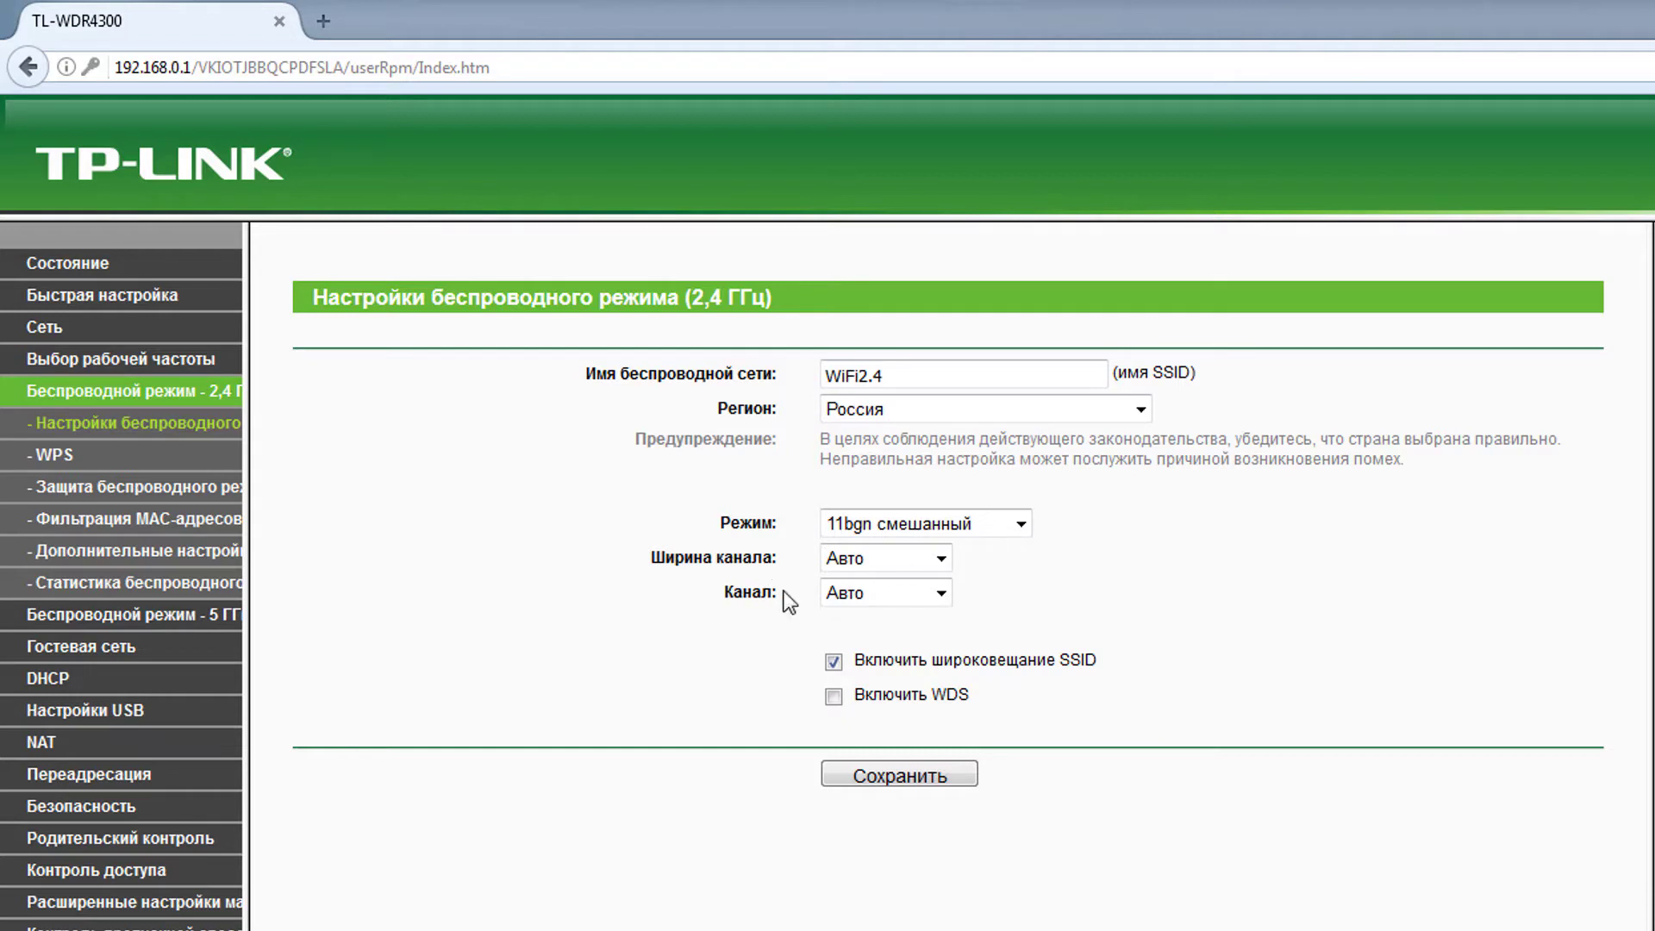
- Leave the 2.4 GHz wireless channel on Авто after trying channels 9 and 6
{"action": "left_click_drag", "start_coordinate": [781, 593], "coordinate": [722, 593]}
{"action": "left_click", "coordinate": [924, 599]}
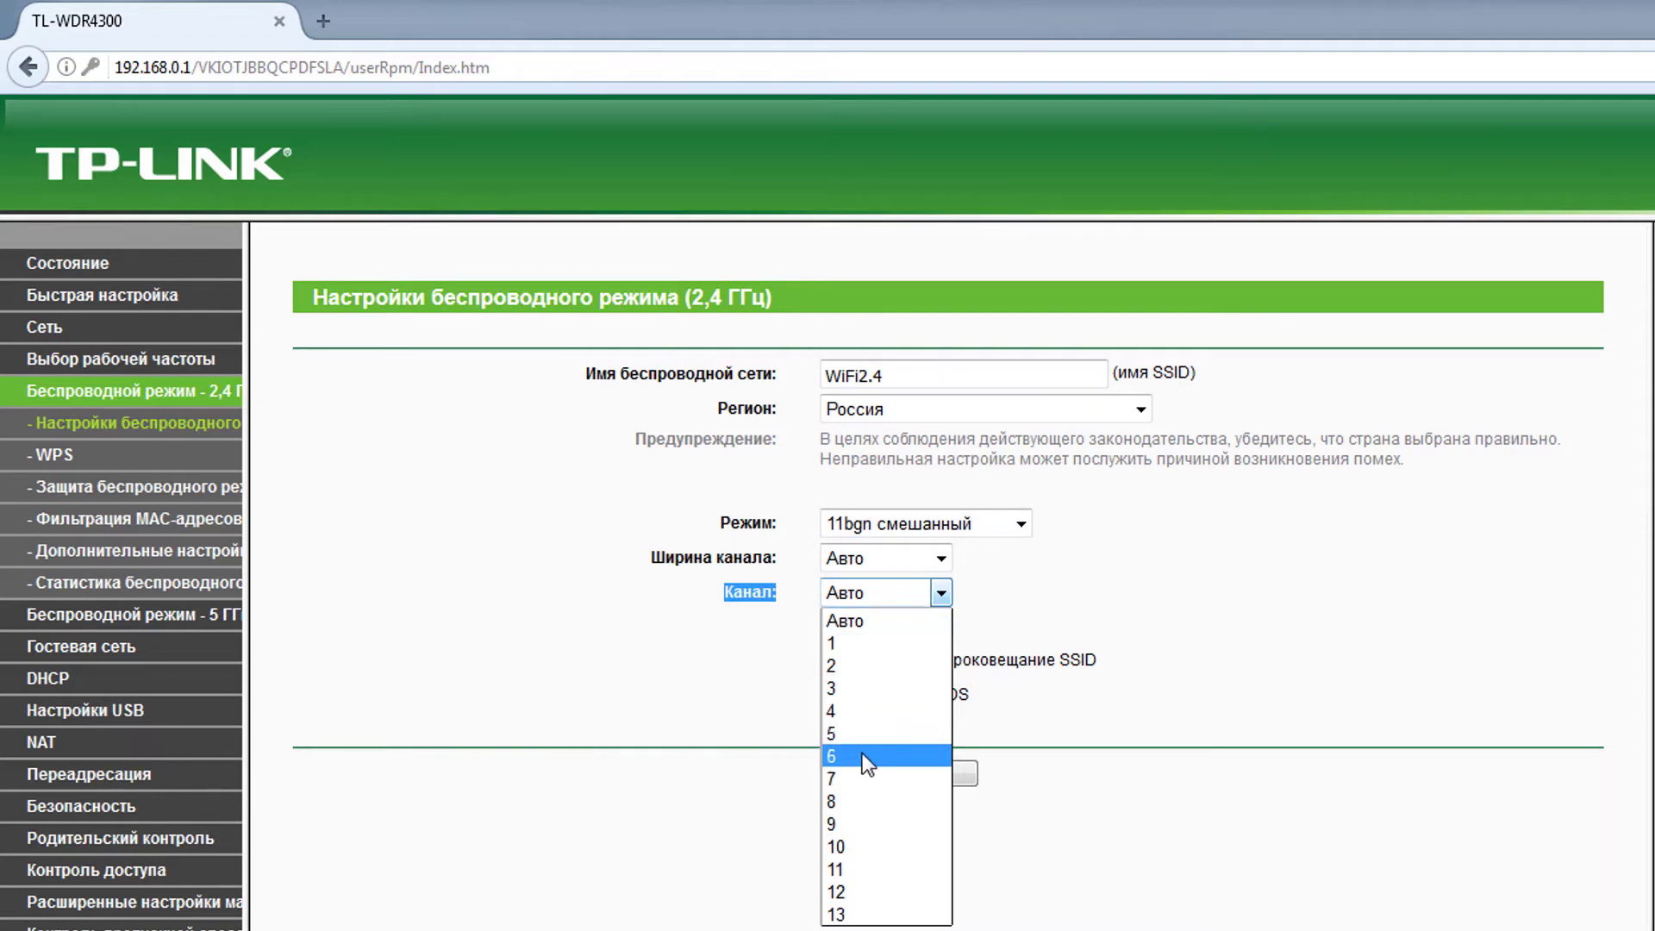
{"action": "left_click", "coordinate": [889, 614]}
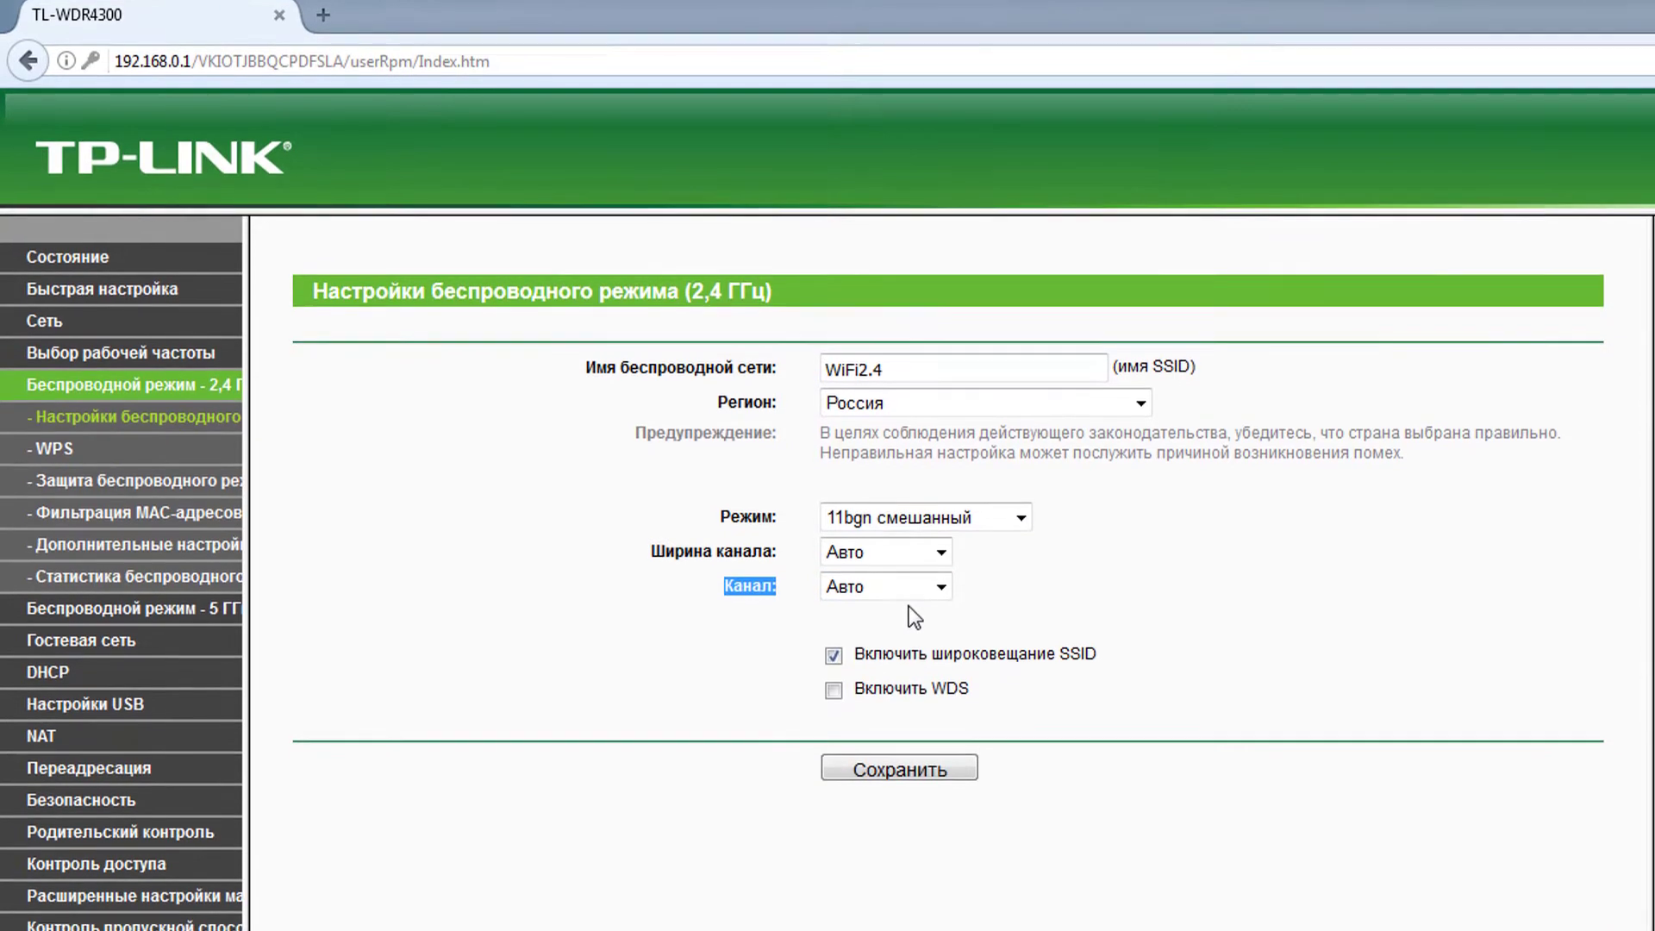
{"action": "left_click", "coordinate": [898, 559]}
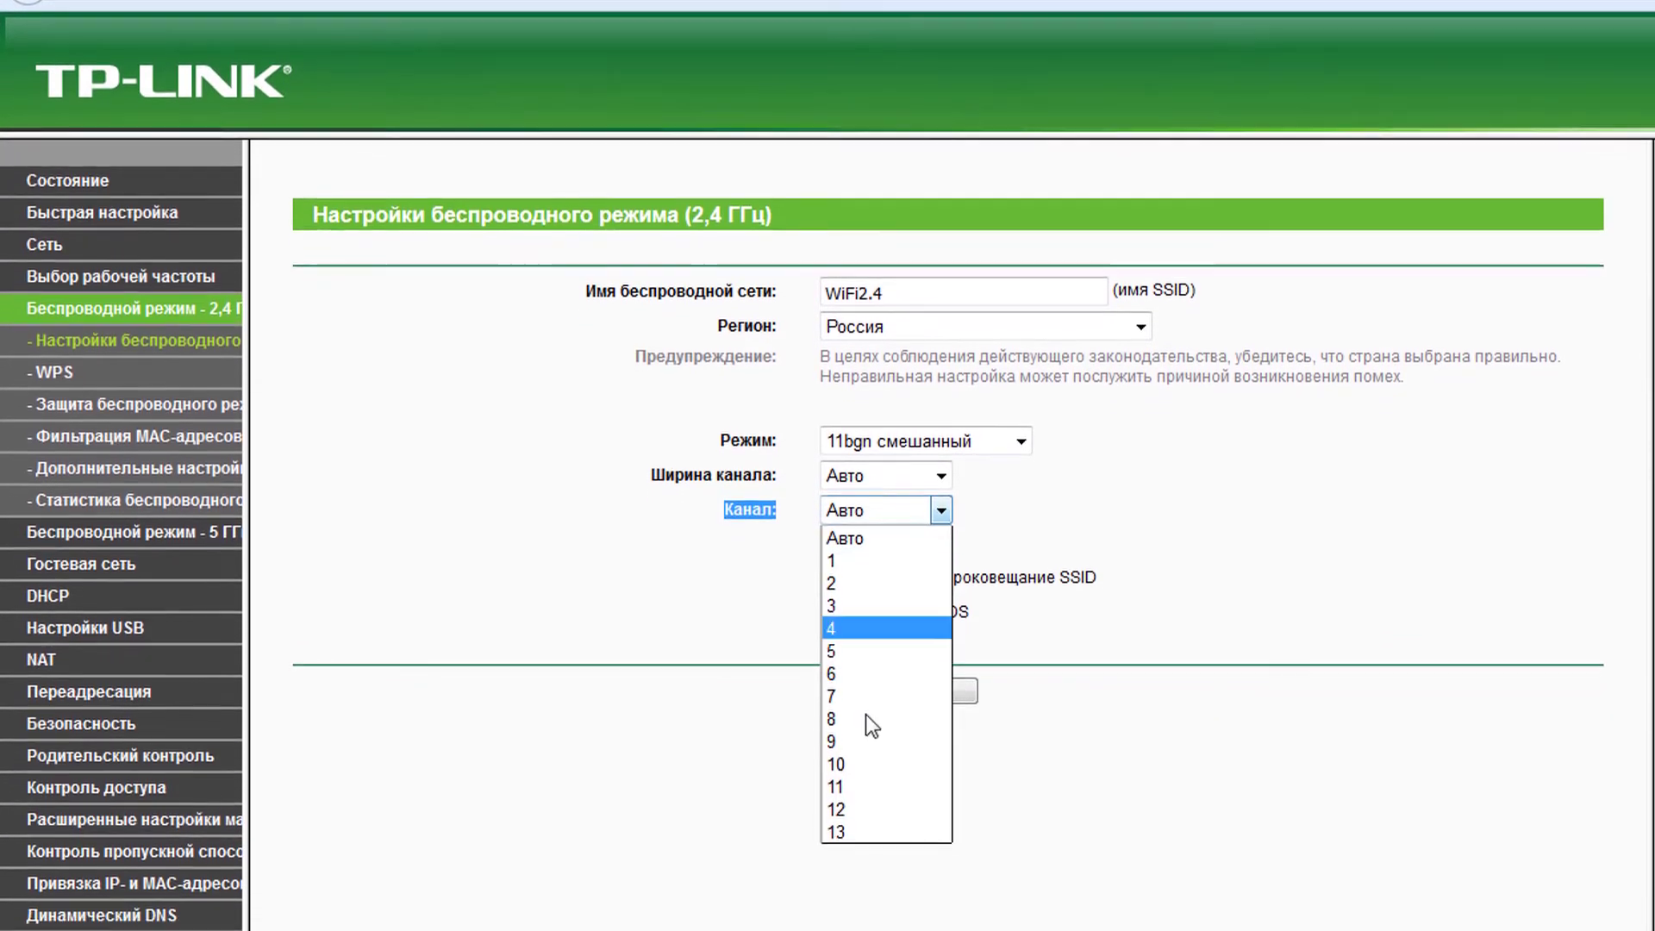
{"action": "left_click", "coordinate": [872, 780]}
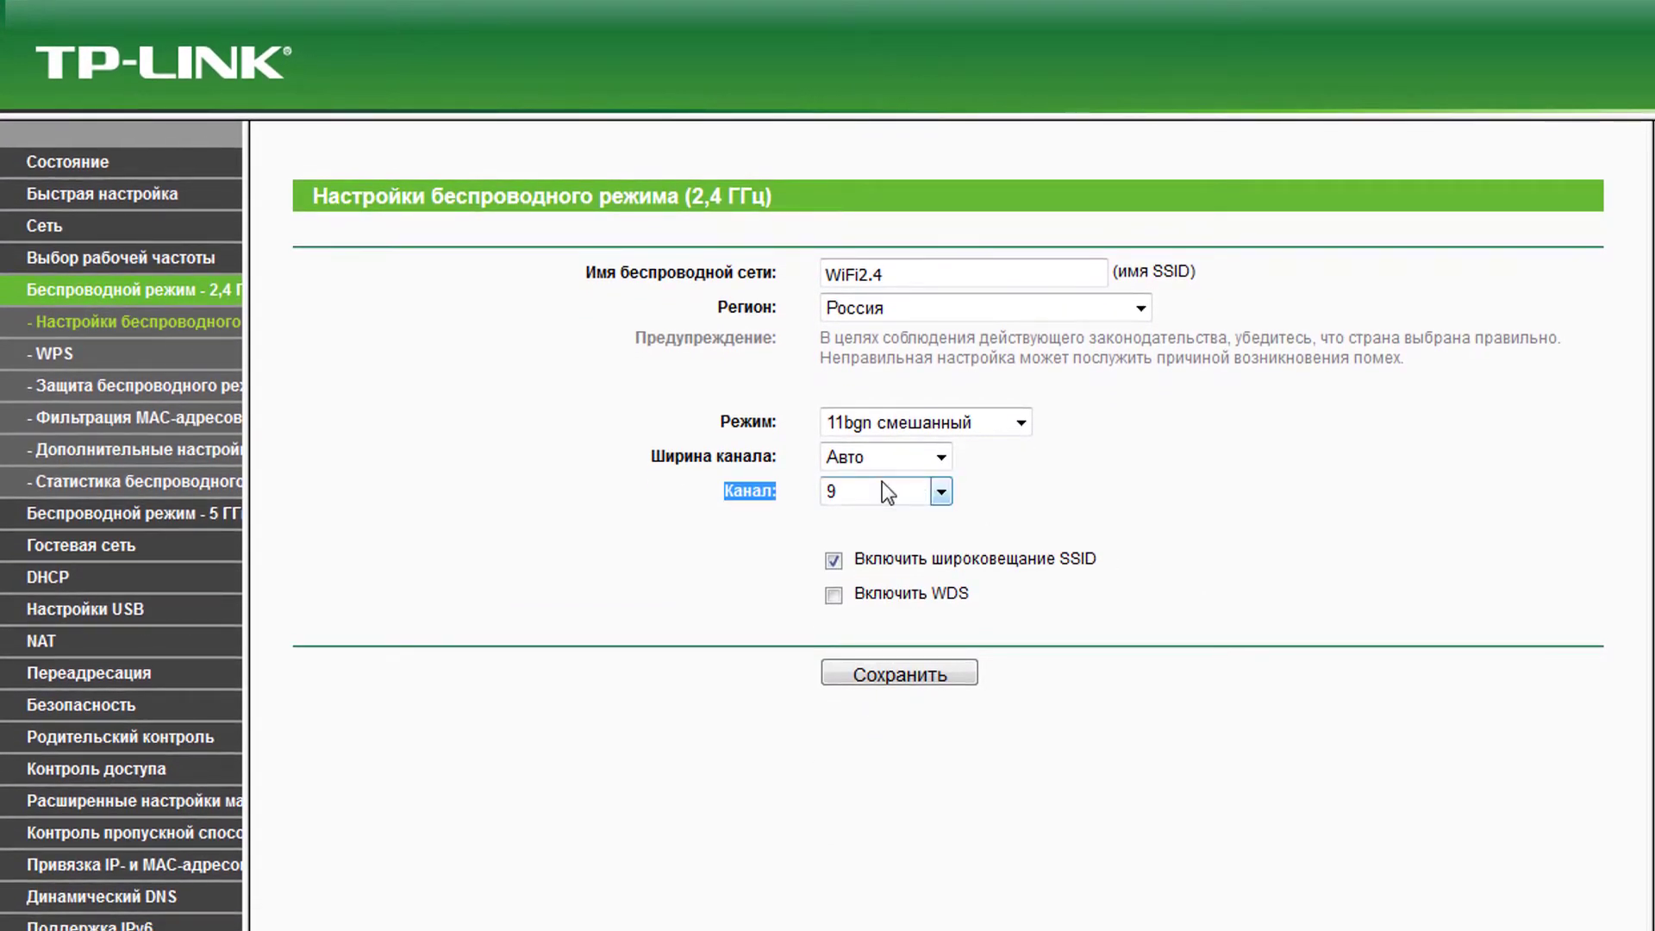
{"action": "left_click", "coordinate": [939, 490]}
{"action": "left_click", "coordinate": [877, 653]}
{"action": "left_click", "coordinate": [883, 498]}
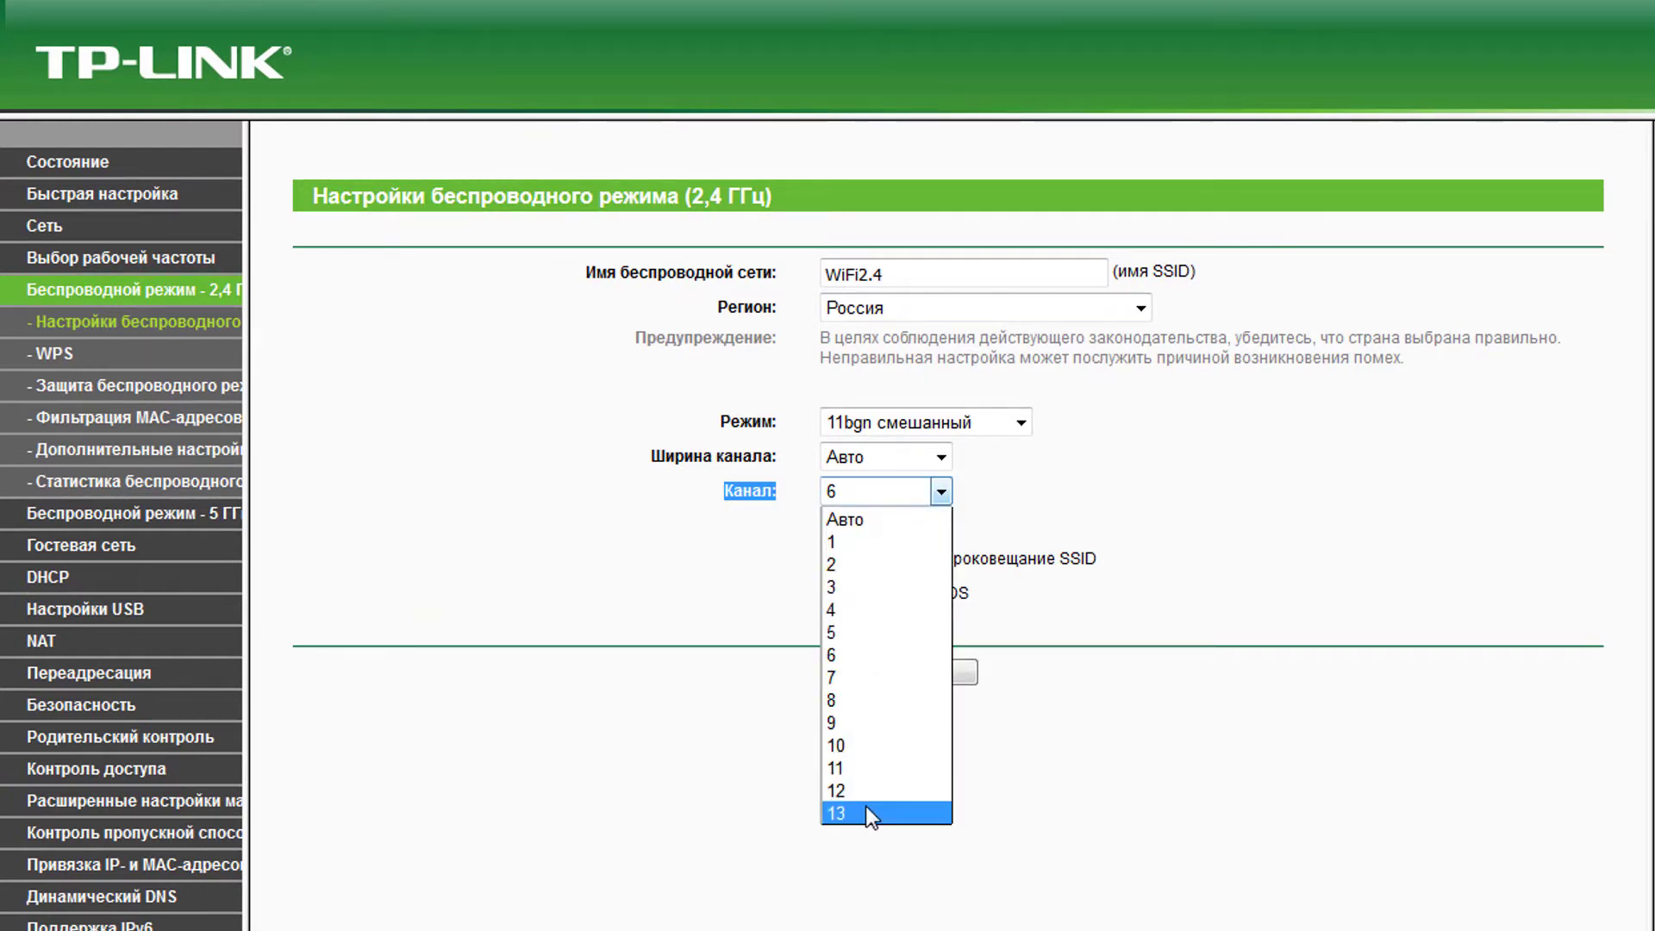
{"action": "left_click", "coordinate": [891, 517]}
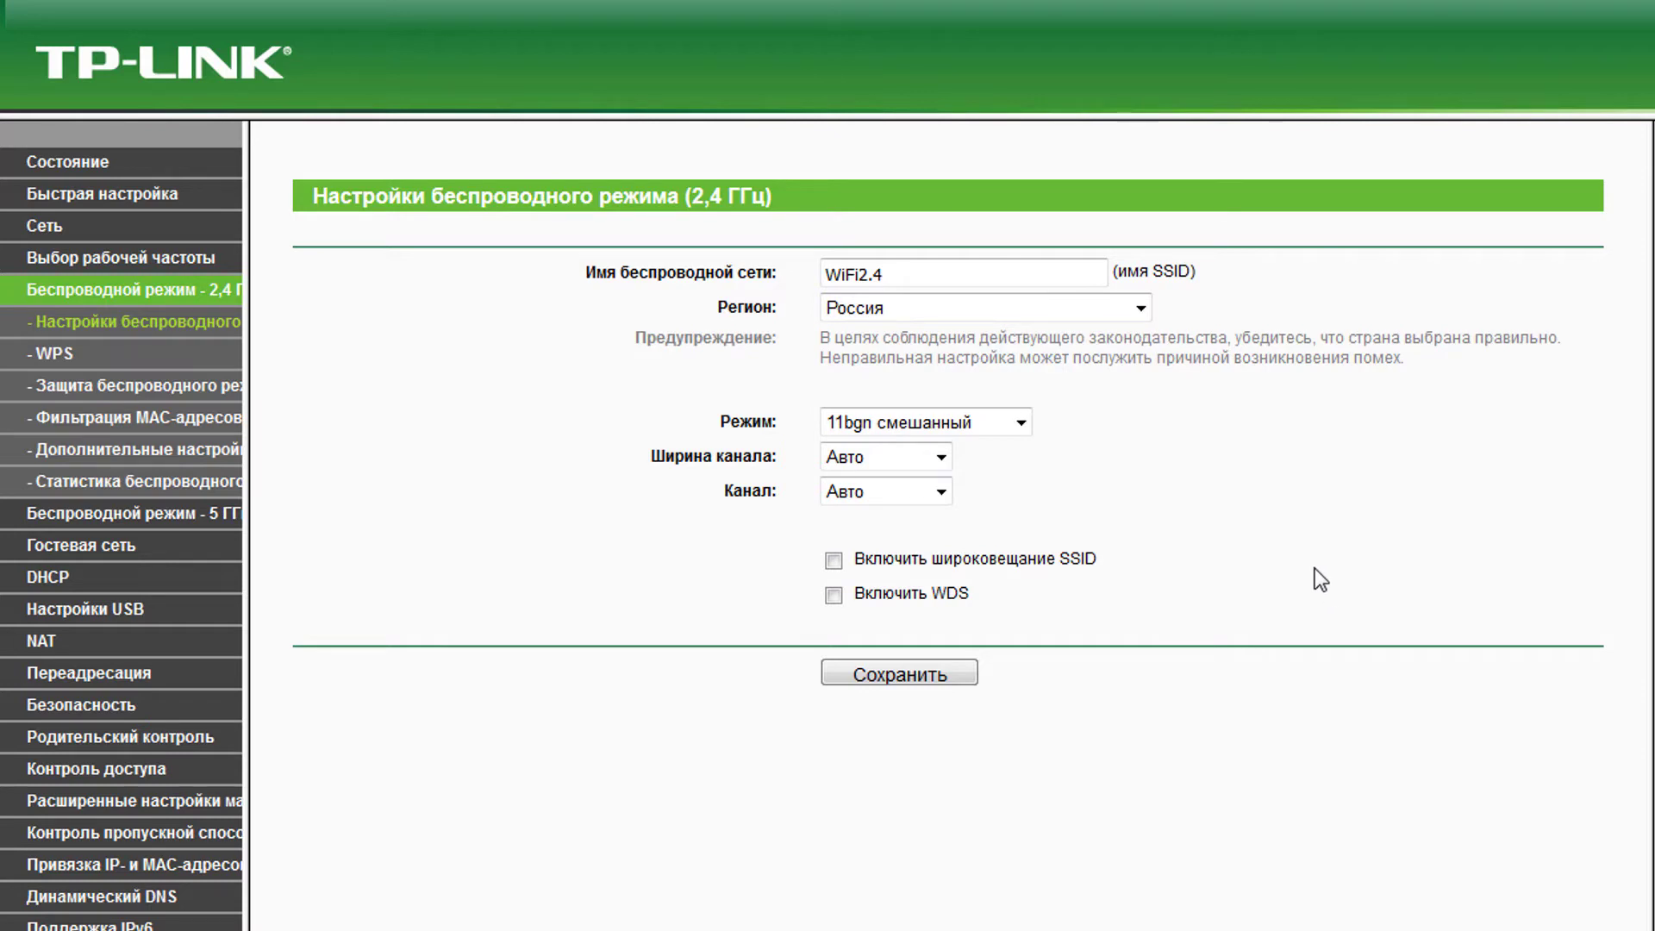
- Enable SSID broadcast and save the 2.4 GHz wireless settings
{"action": "left_click_drag", "start_coordinate": [913, 269], "coordinate": [821, 254]}
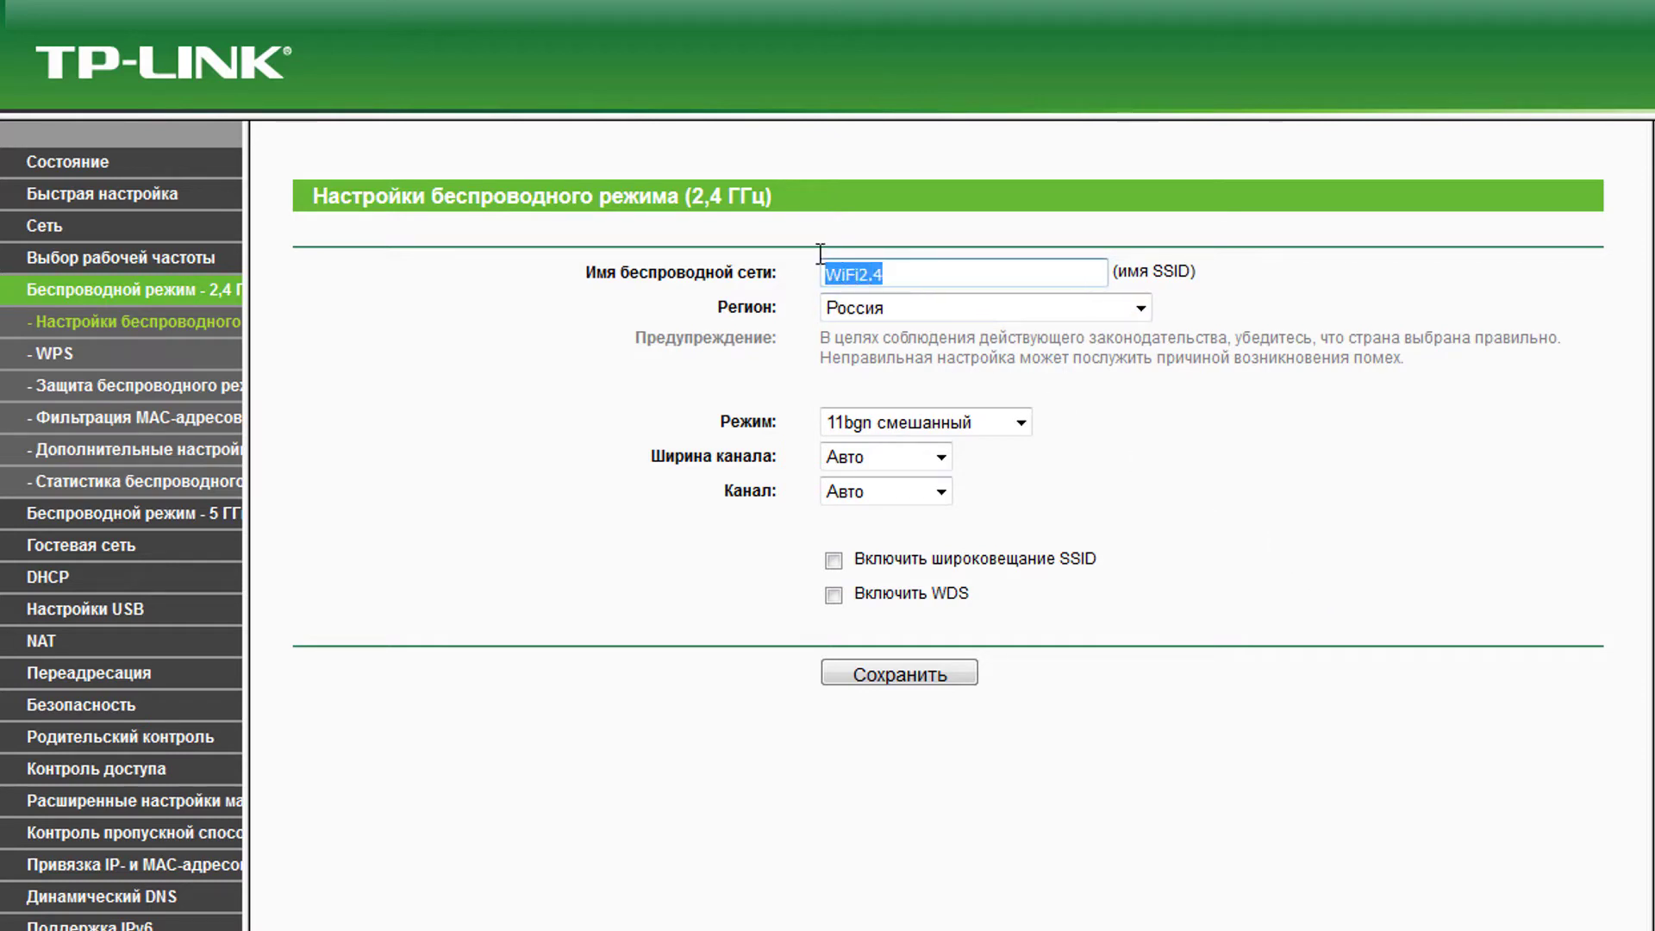
{"action": "left_click", "coordinate": [1259, 431]}
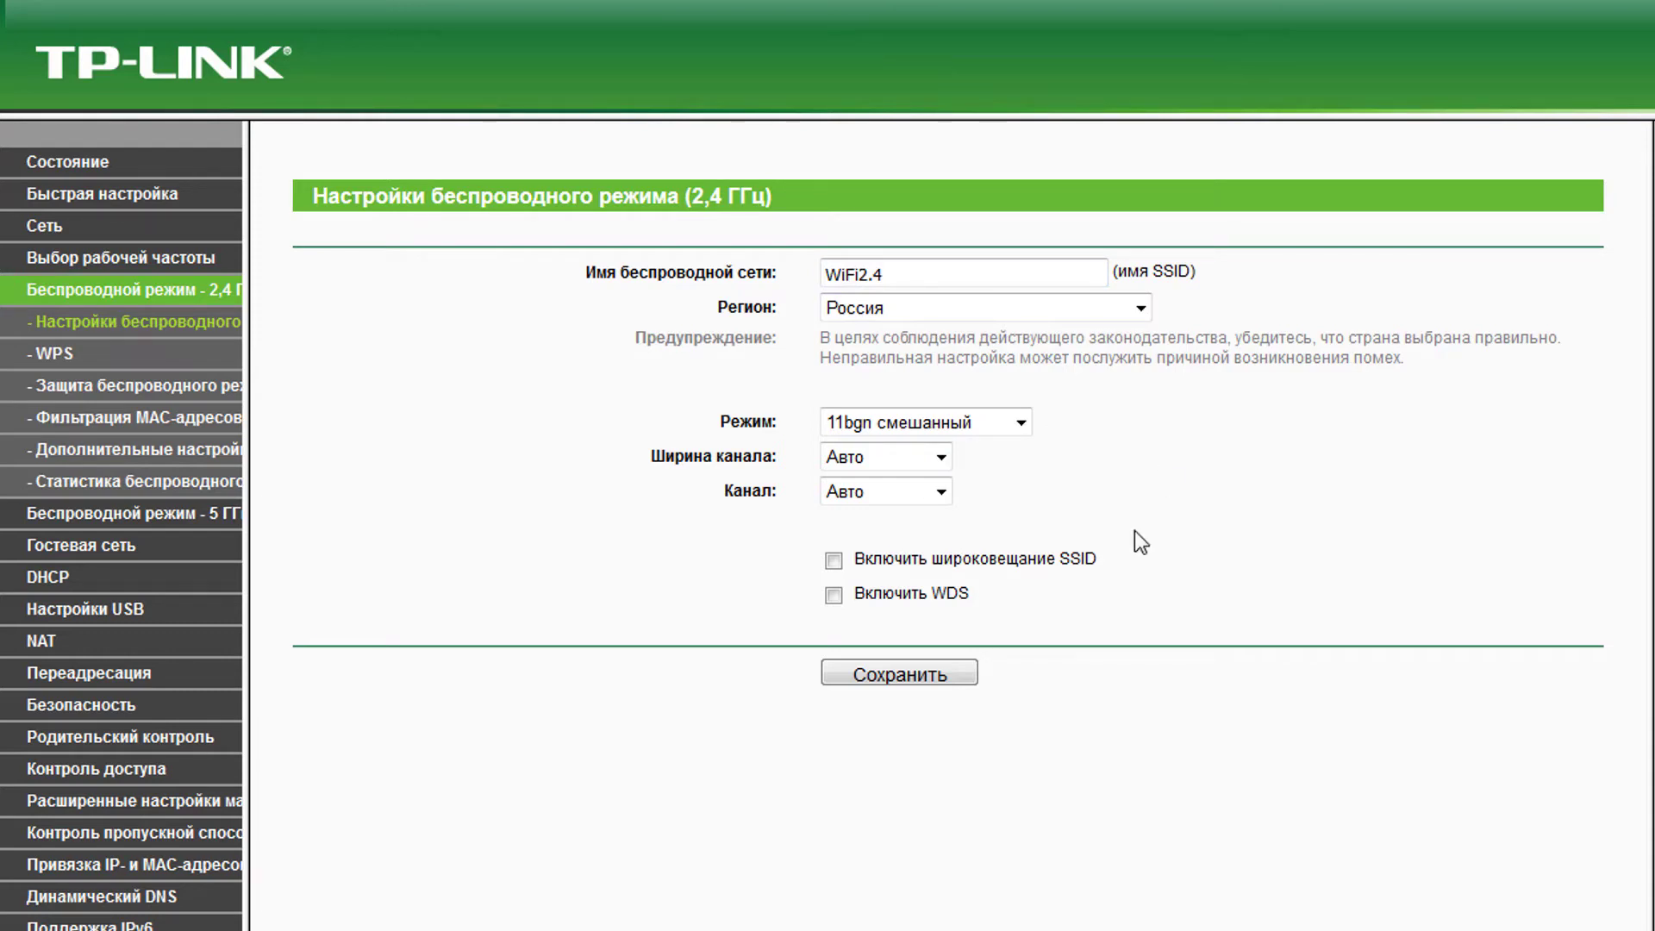
{"action": "left_click", "coordinate": [835, 561]}
{"action": "left_click_drag", "start_coordinate": [989, 604], "coordinate": [845, 597]}
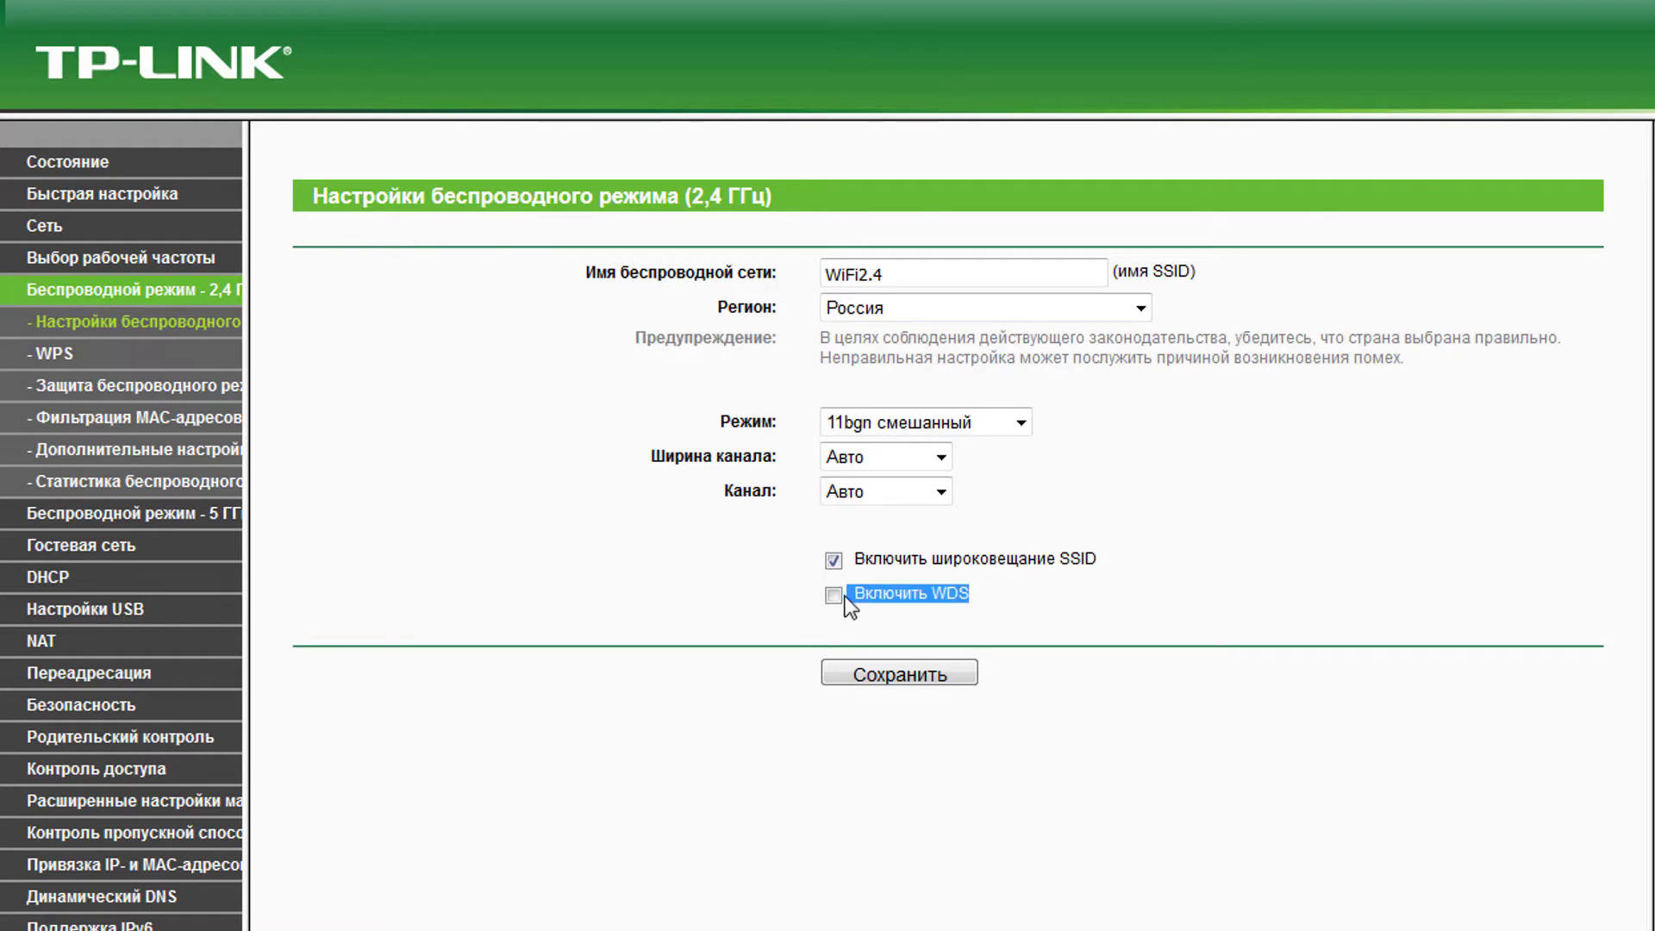
{"action": "left_click", "coordinate": [919, 672]}
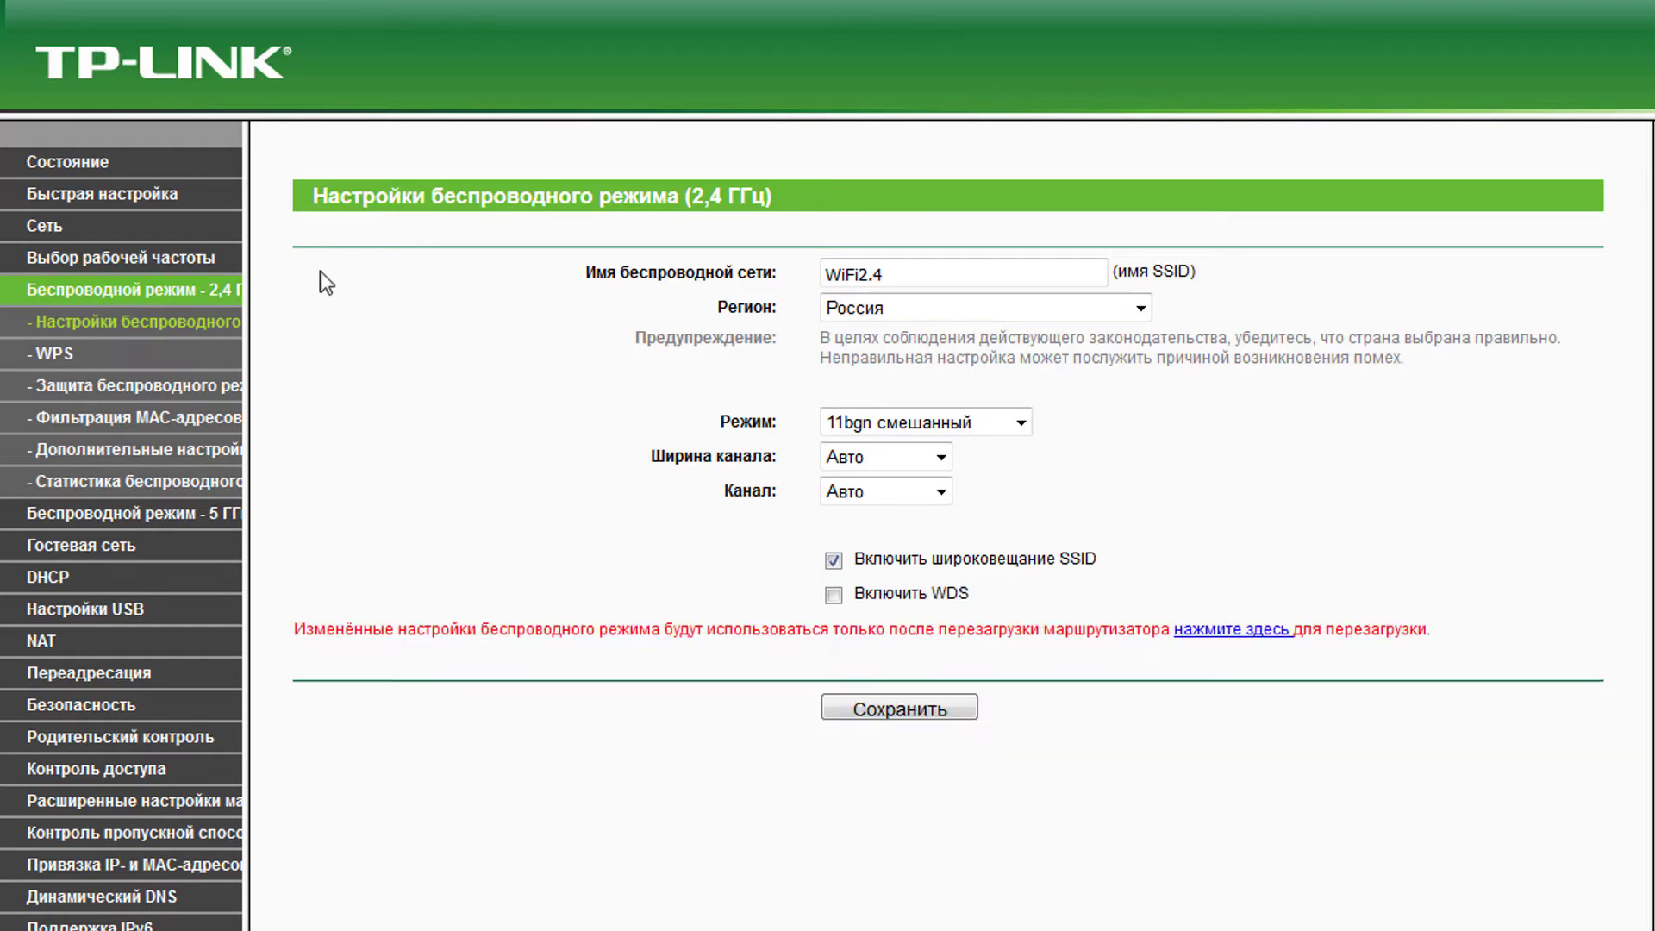
- Disable WPS PIN entry and turn off WPS for the 2.4 GHz band
{"action": "left_click", "coordinate": [57, 355]}
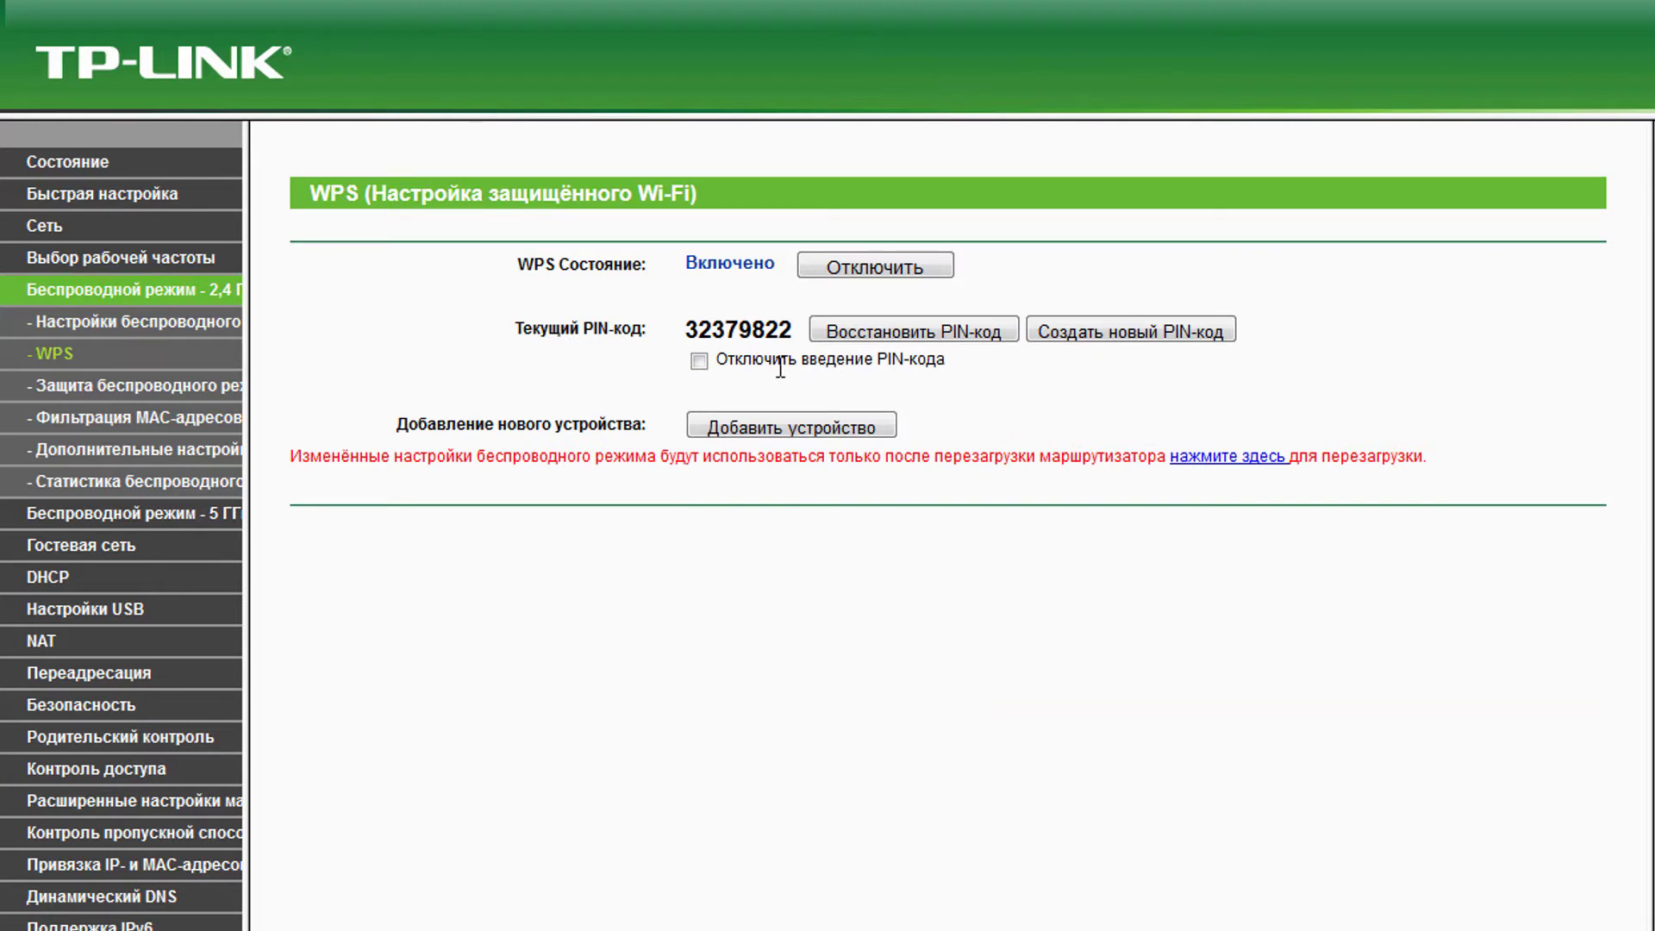
{"action": "left_click", "coordinate": [699, 361]}
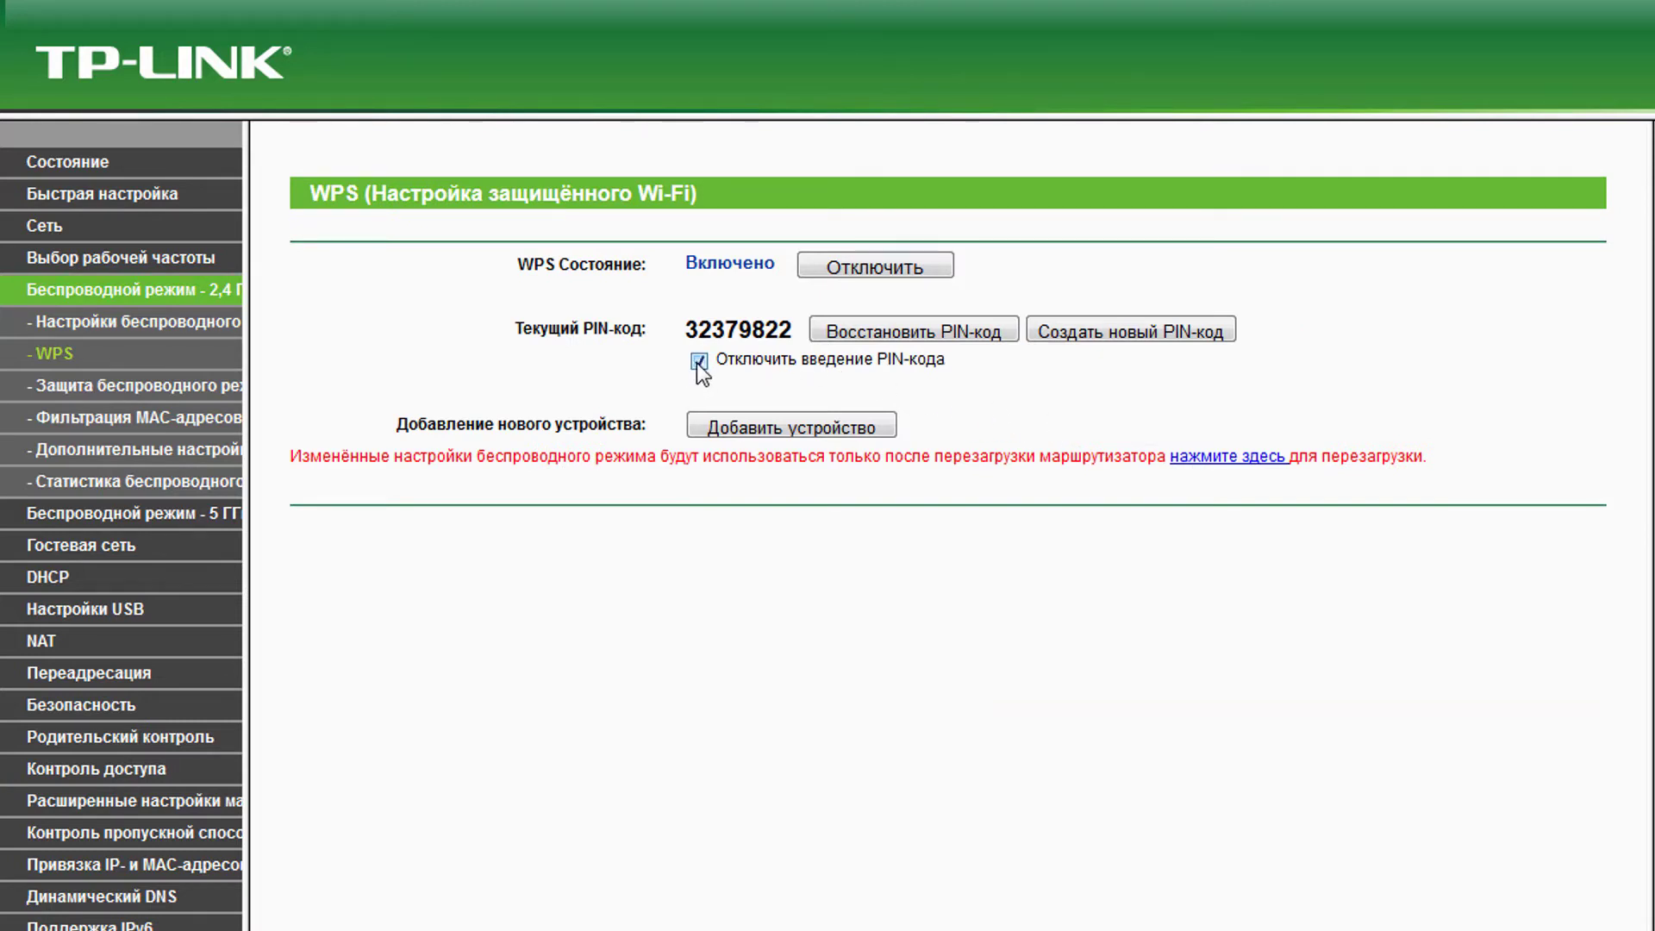
{"action": "left_click", "coordinate": [848, 267]}
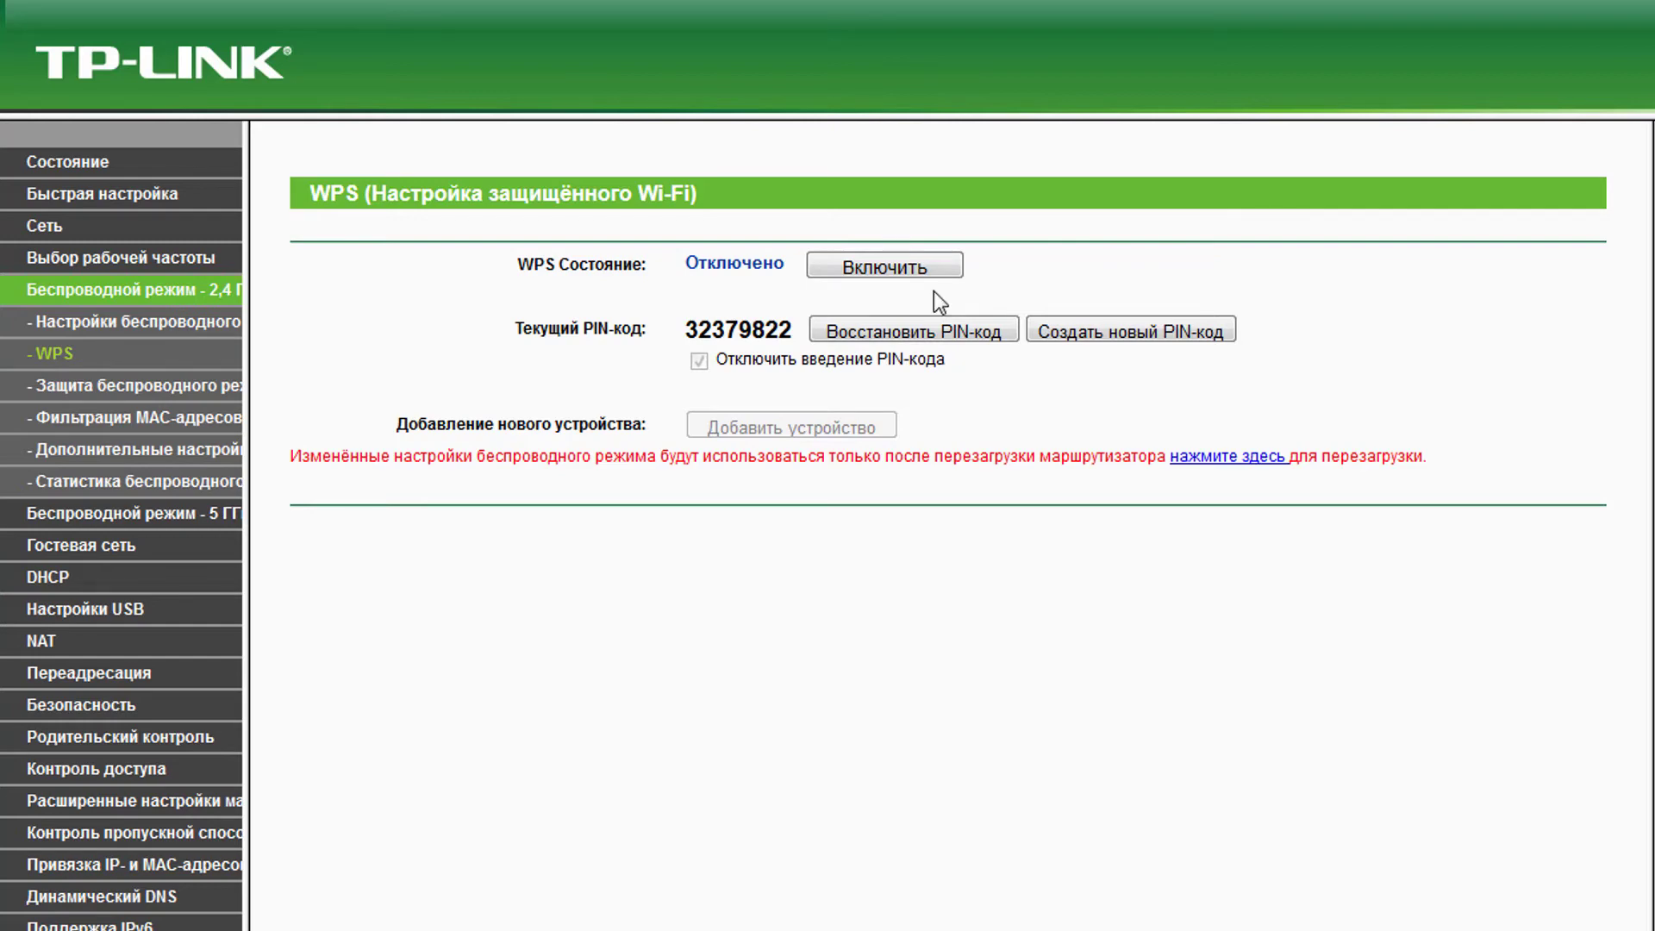
{"action": "left_click", "coordinate": [129, 386]}
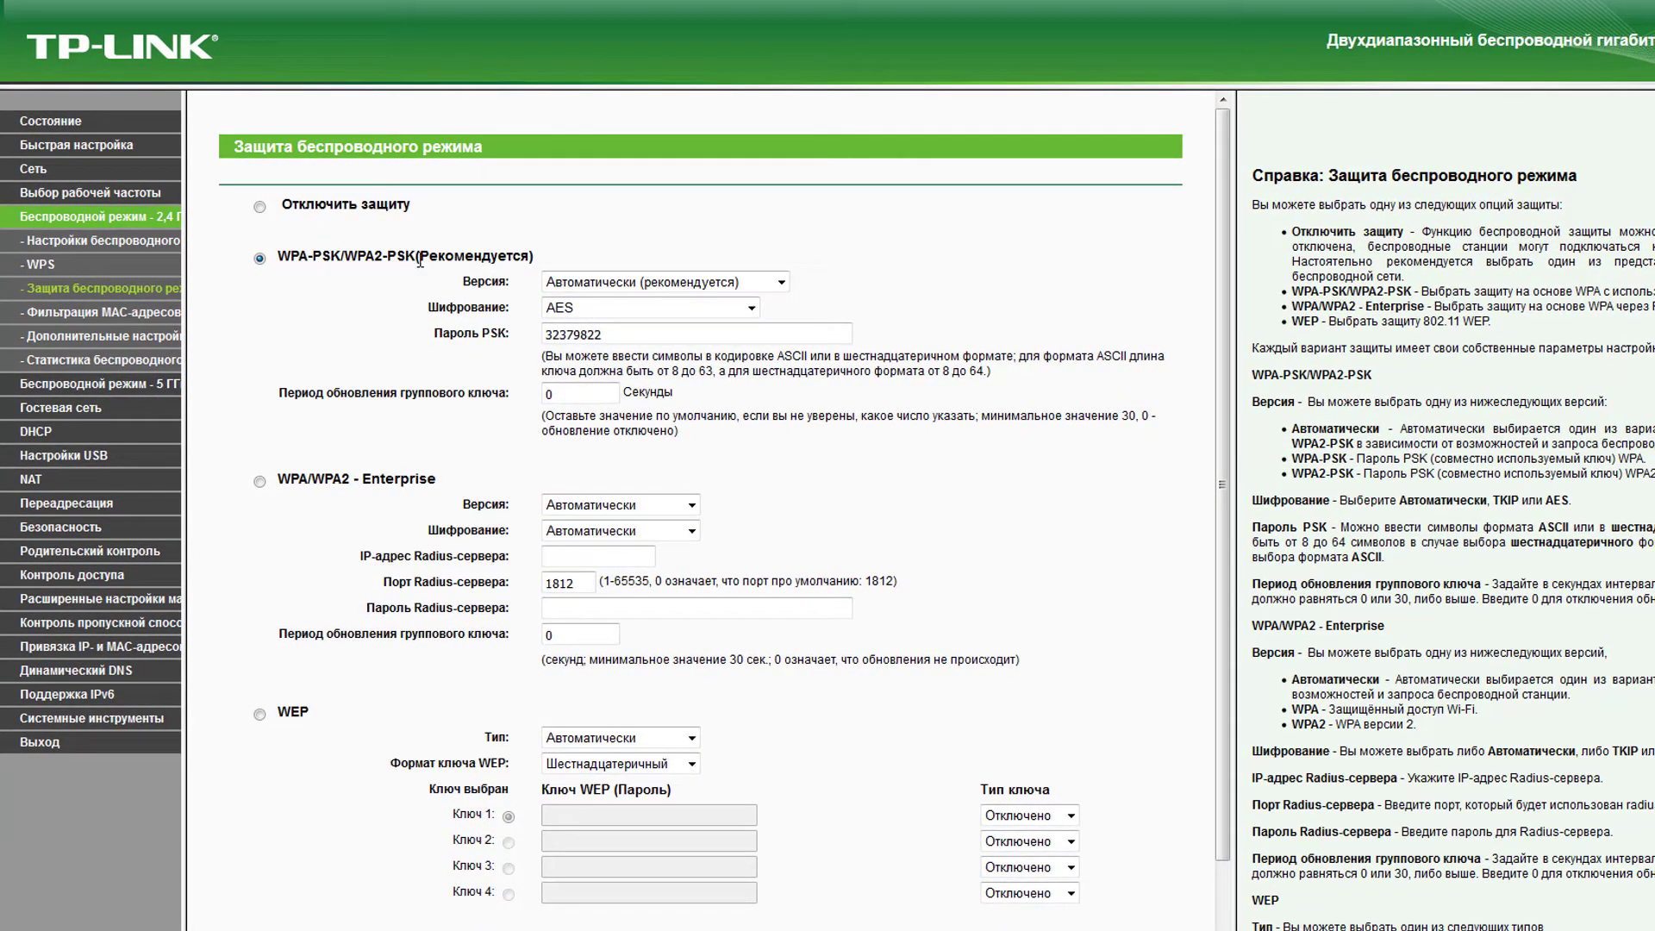
- Set 2.4 GHz security version to WPA2-PSK and enter a new PSK password
{"action": "scroll", "coordinate": [419, 260], "scroll_direction": "down", "scroll_amount": 1}
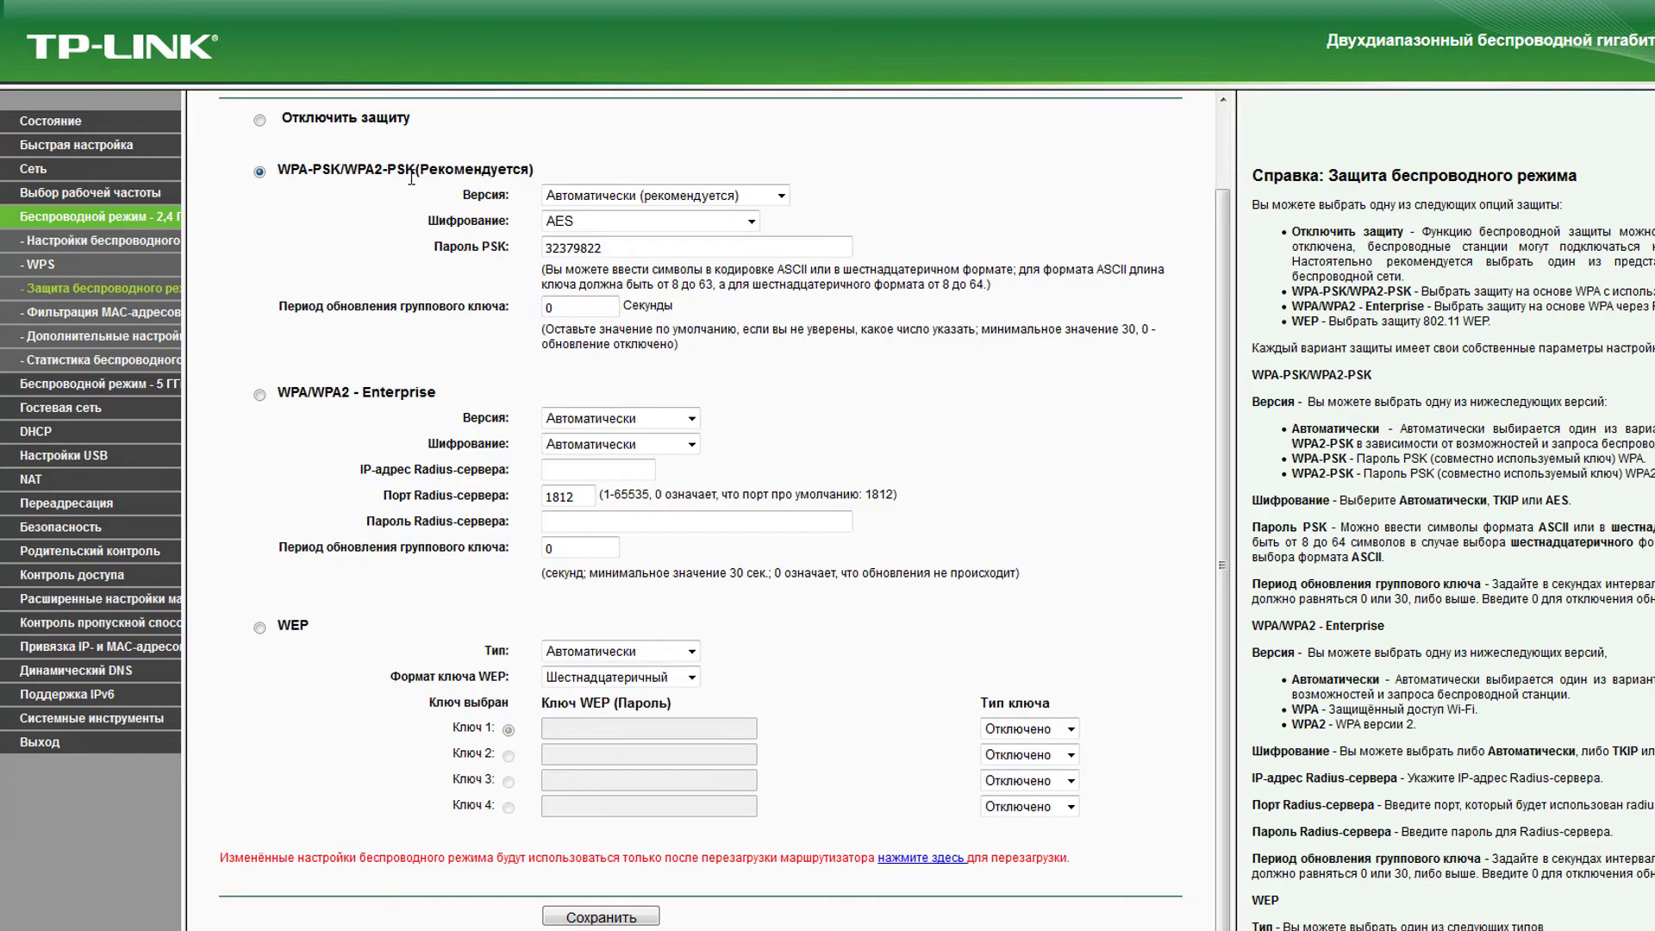
{"action": "left_click", "coordinate": [703, 196]}
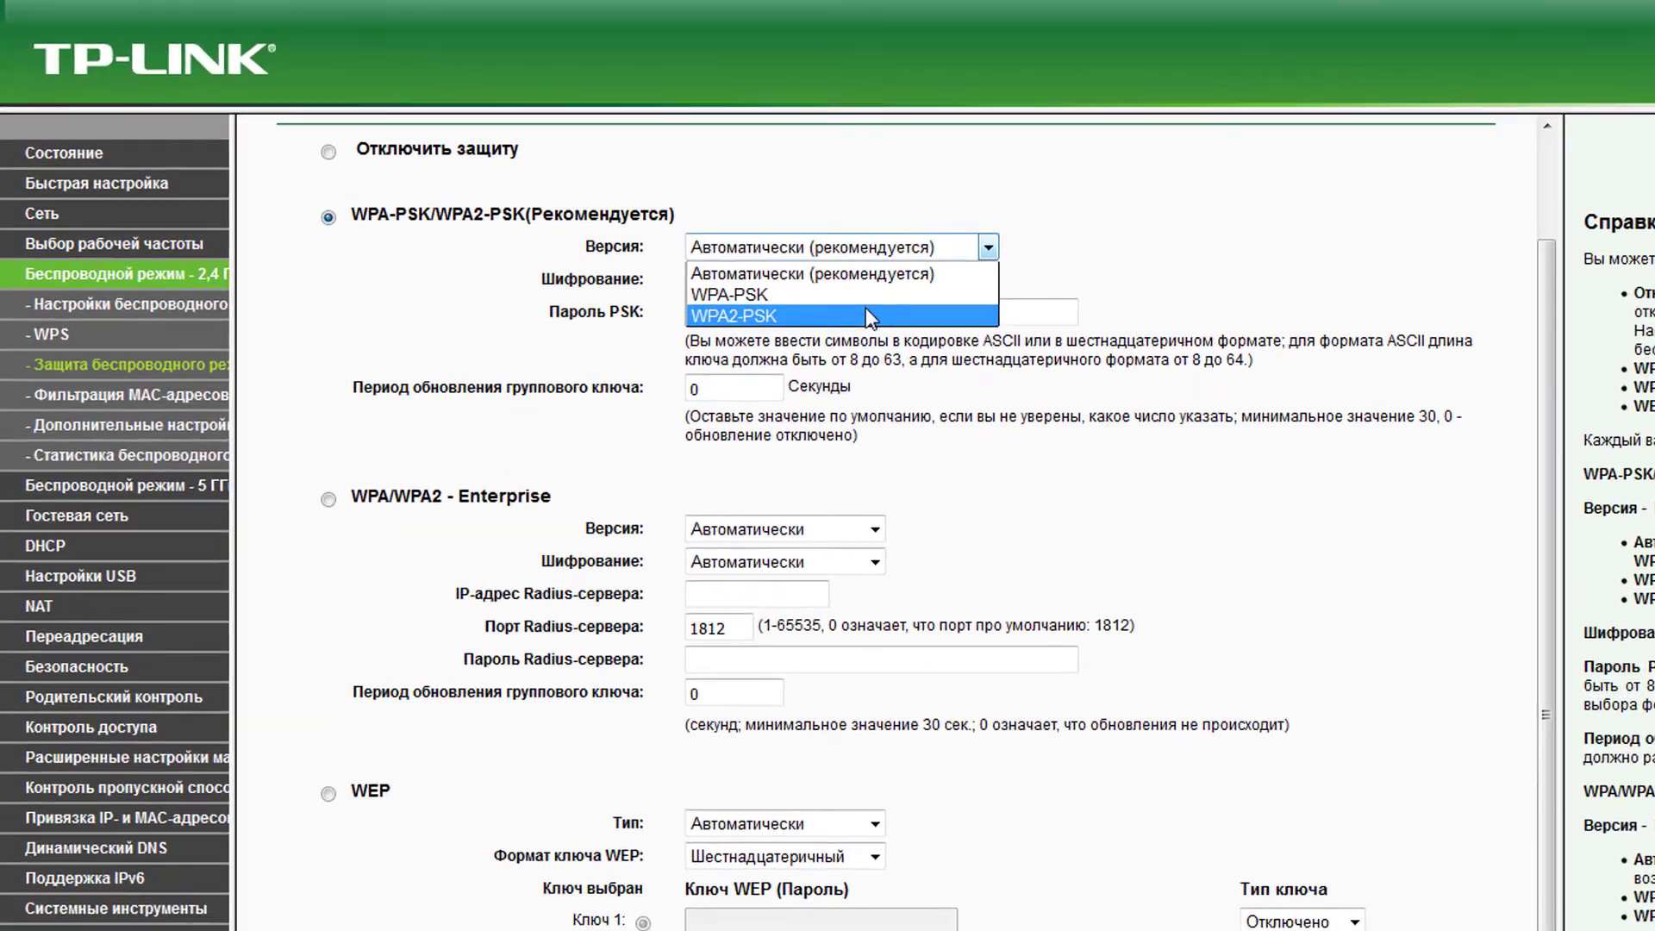
{"action": "left_click", "coordinate": [866, 314]}
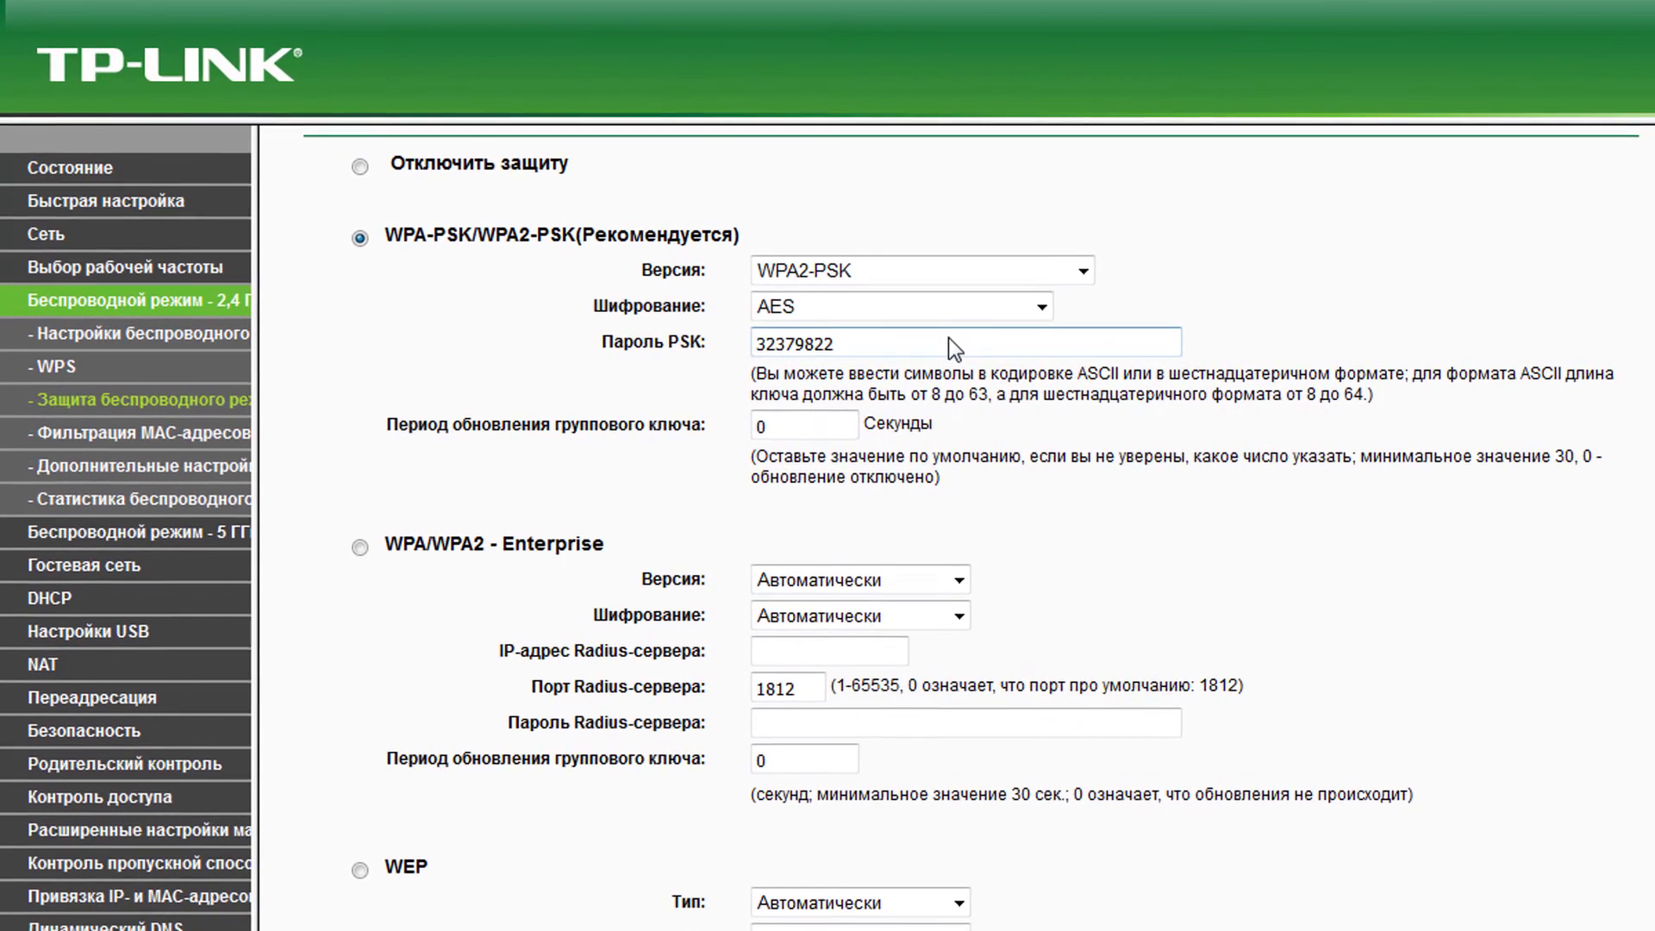
{"action": "left_click", "coordinate": [905, 282]}
{"action": "left_click", "coordinate": [888, 343]}
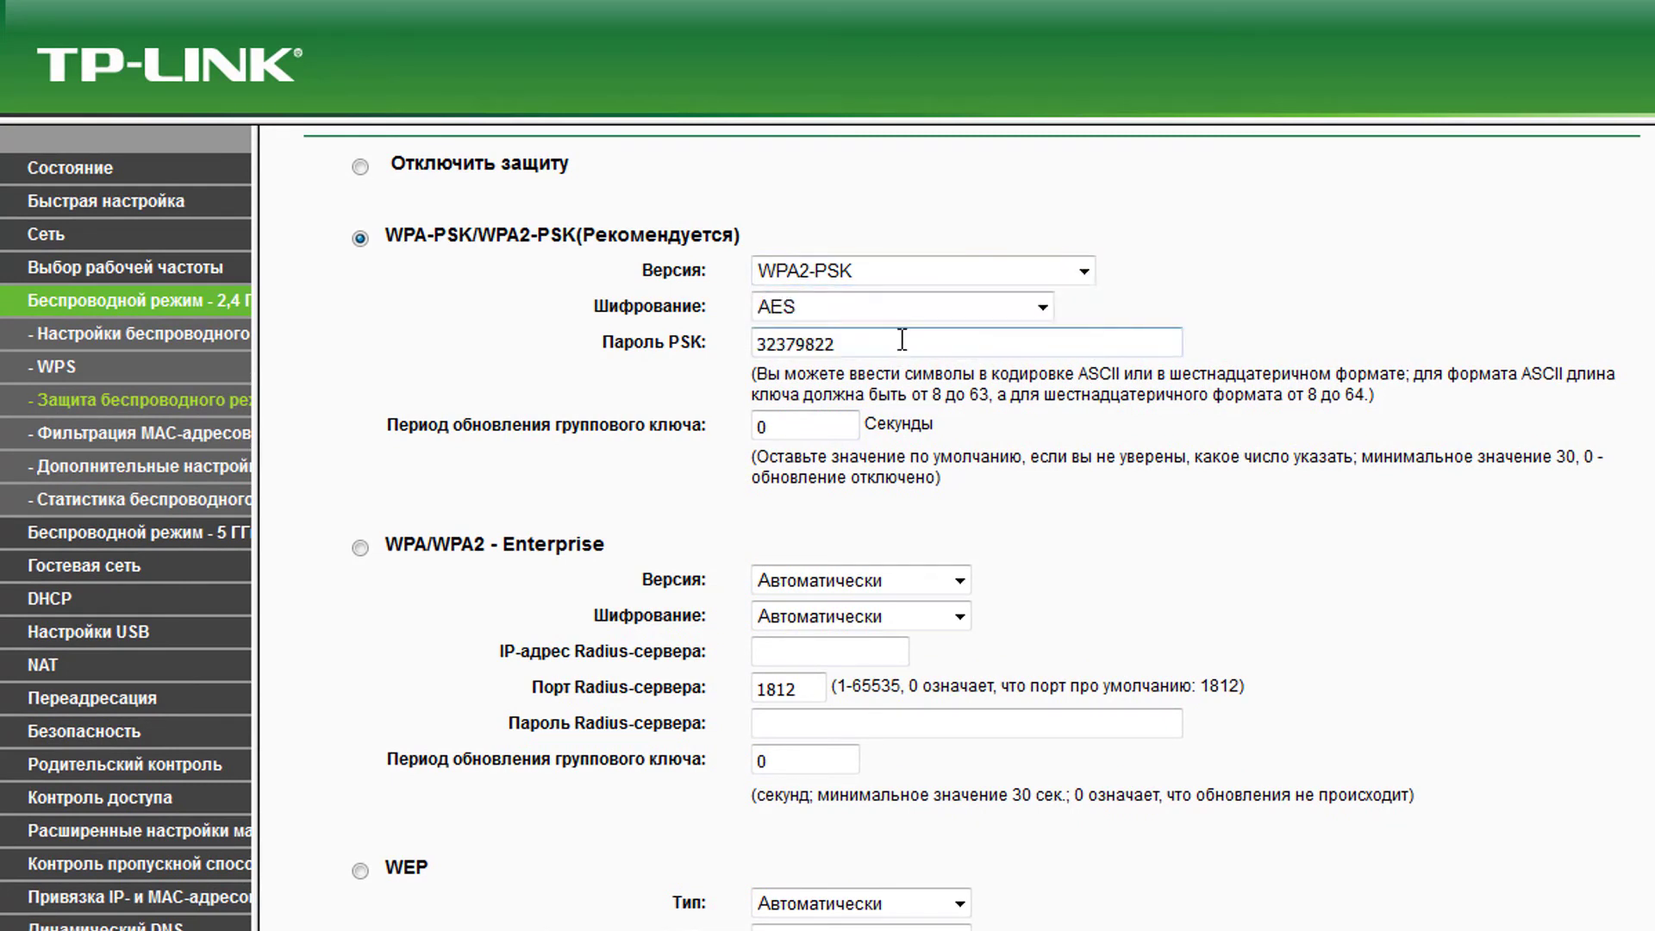
{"action": "left_click_drag", "start_coordinate": [916, 342], "coordinate": [734, 338]}
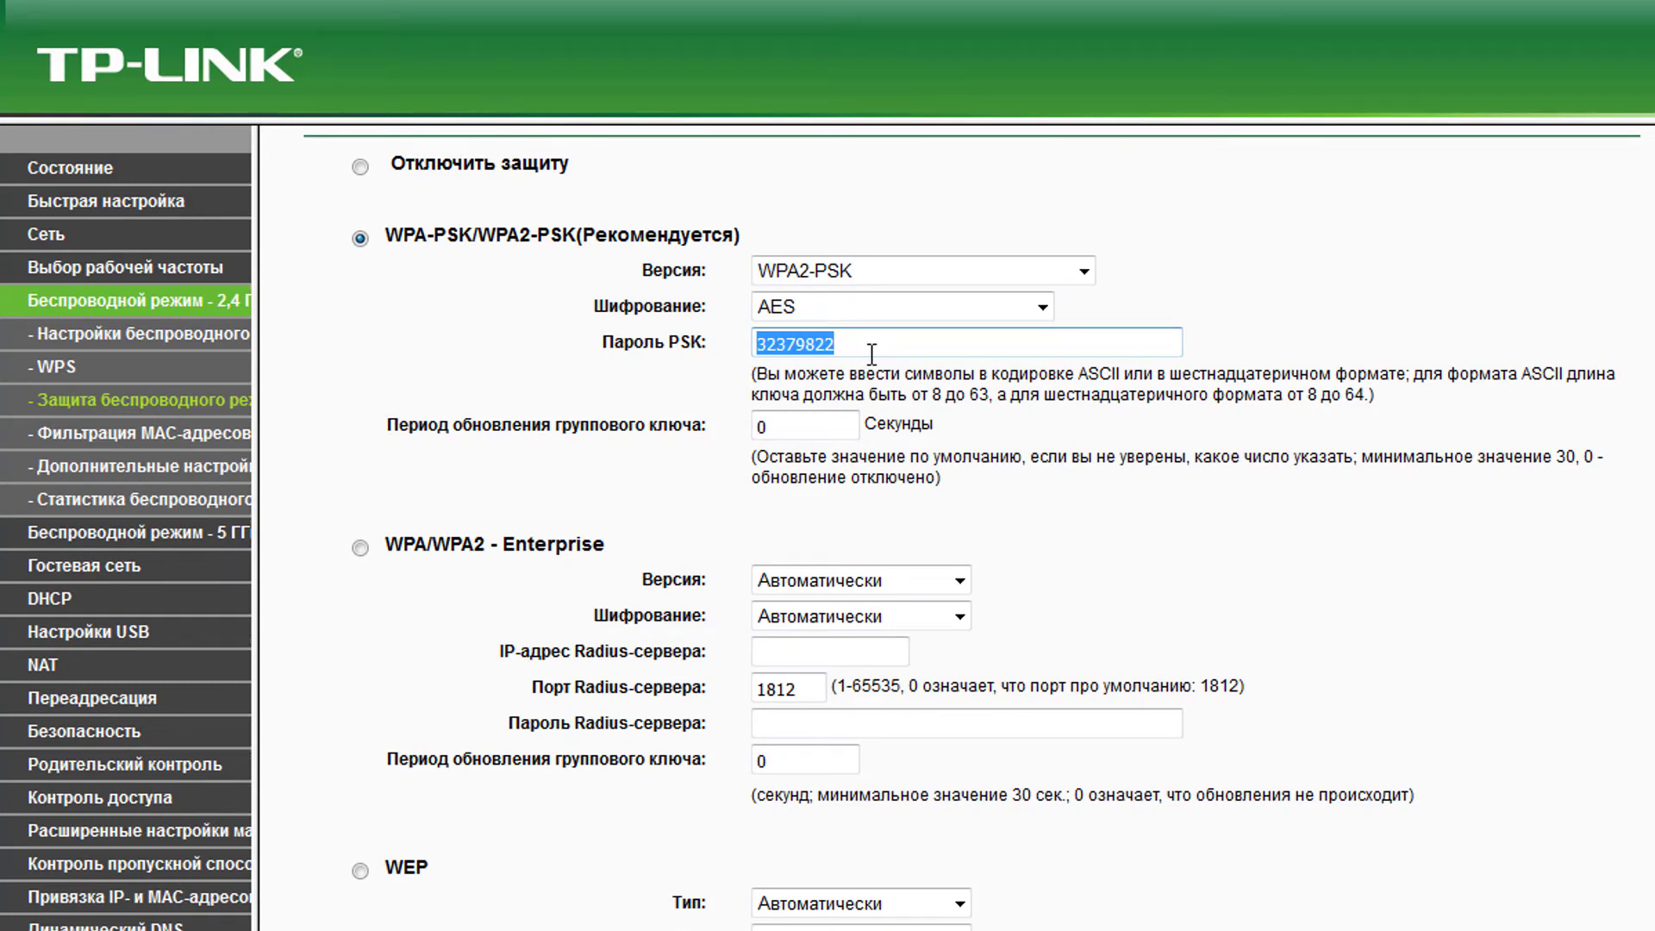
{"action": "type", "text": "1234567"}
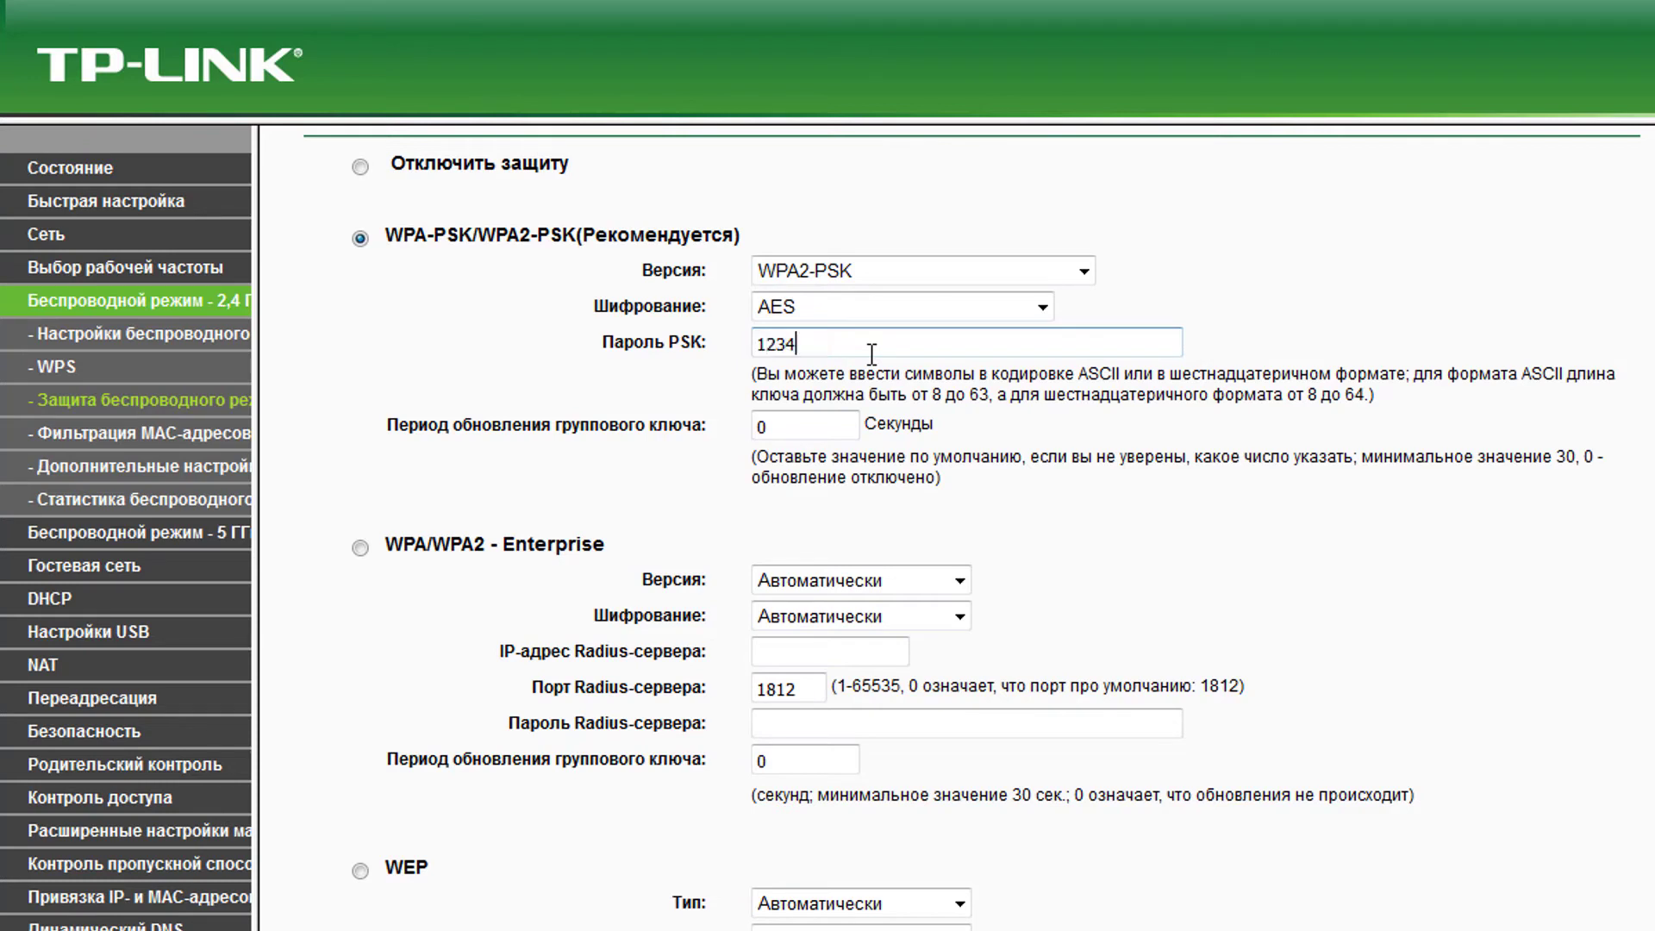
{"action": "type", "text": "8"}
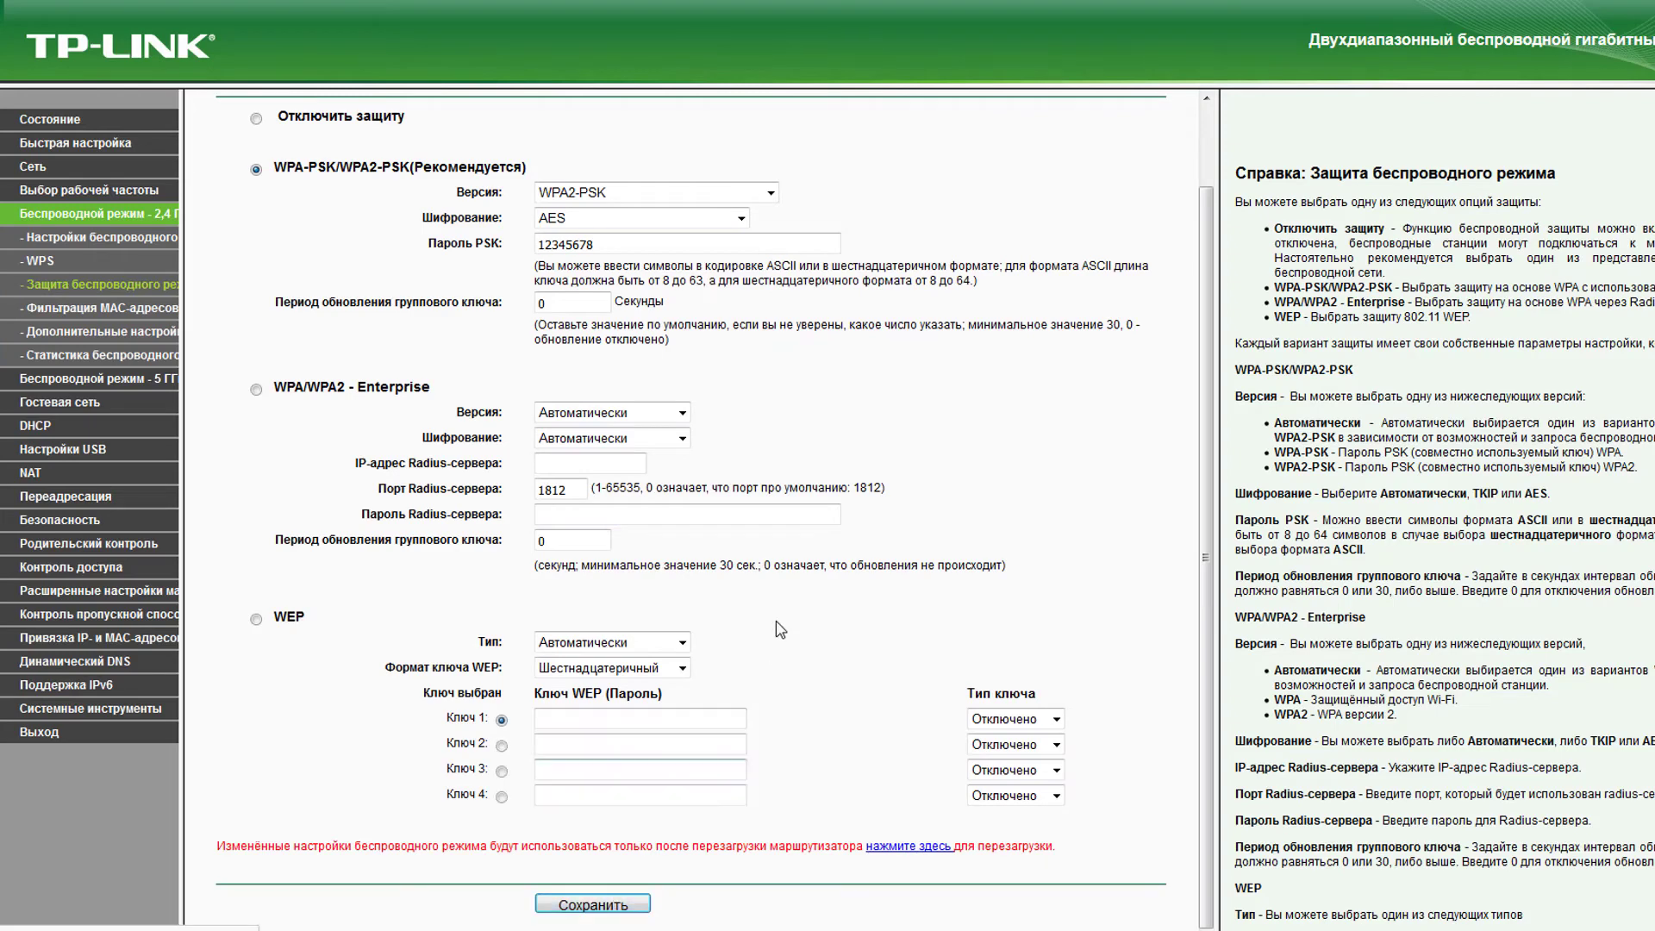
{"action": "scroll", "coordinate": [1091, 873], "scroll_direction": "up", "scroll_amount": 2}
{"action": "left_click", "coordinate": [102, 308]}
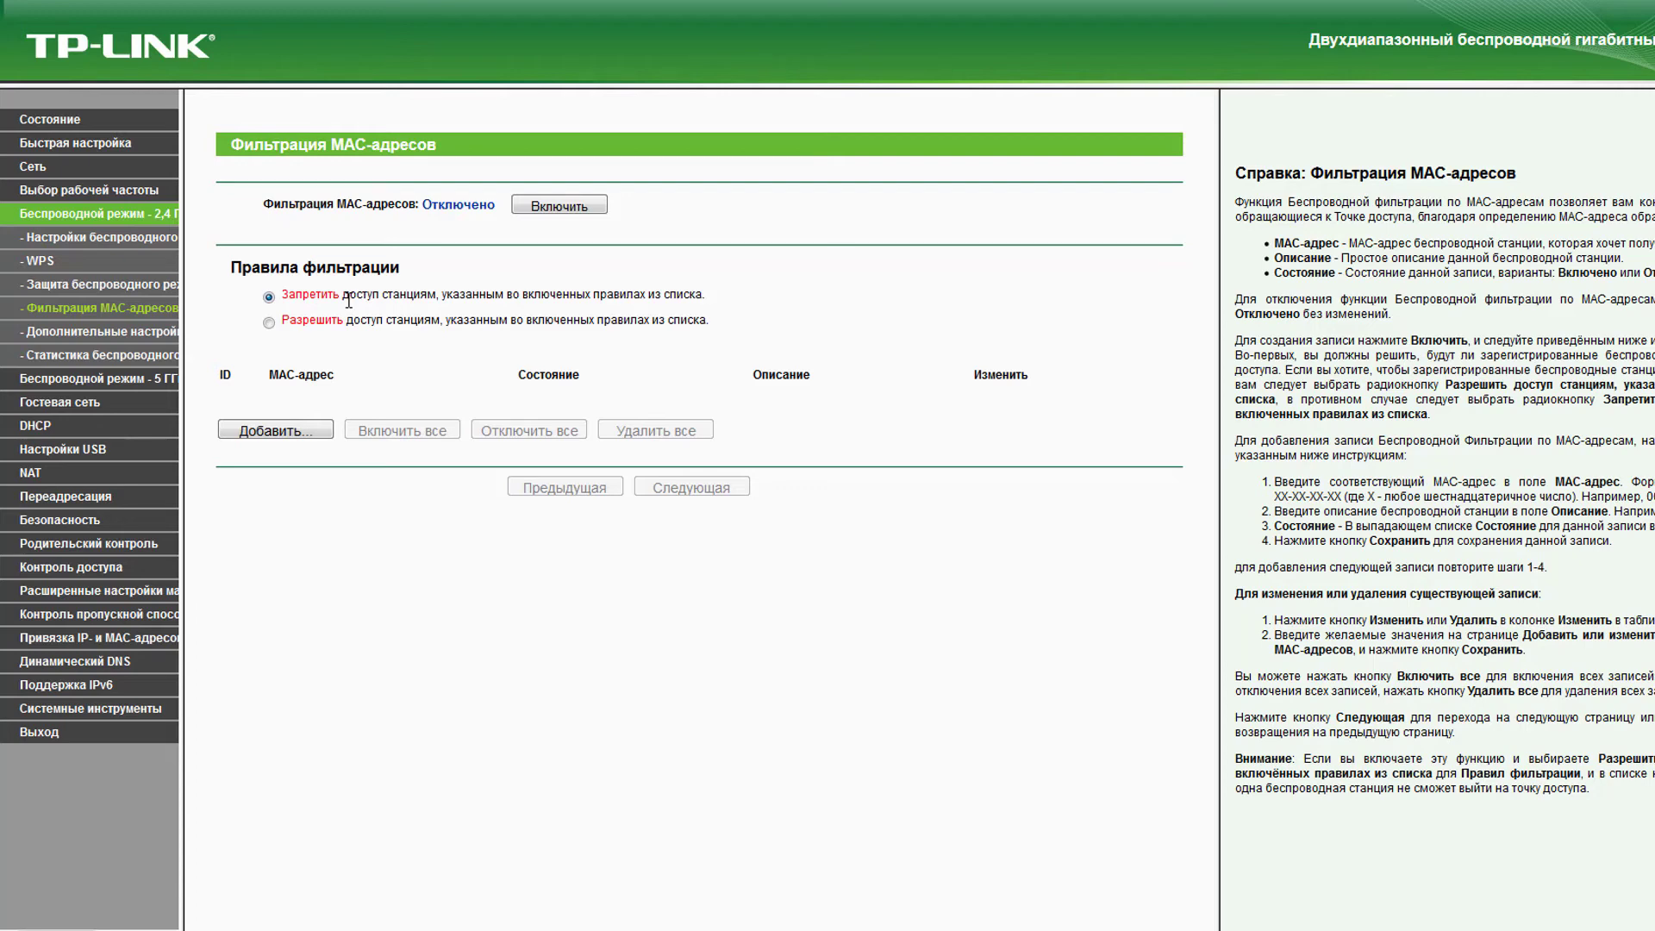
- Save a 2.4 GHz beacon interval of 120, then check statistics showing 0 stations
{"action": "left_click", "coordinate": [152, 336]}
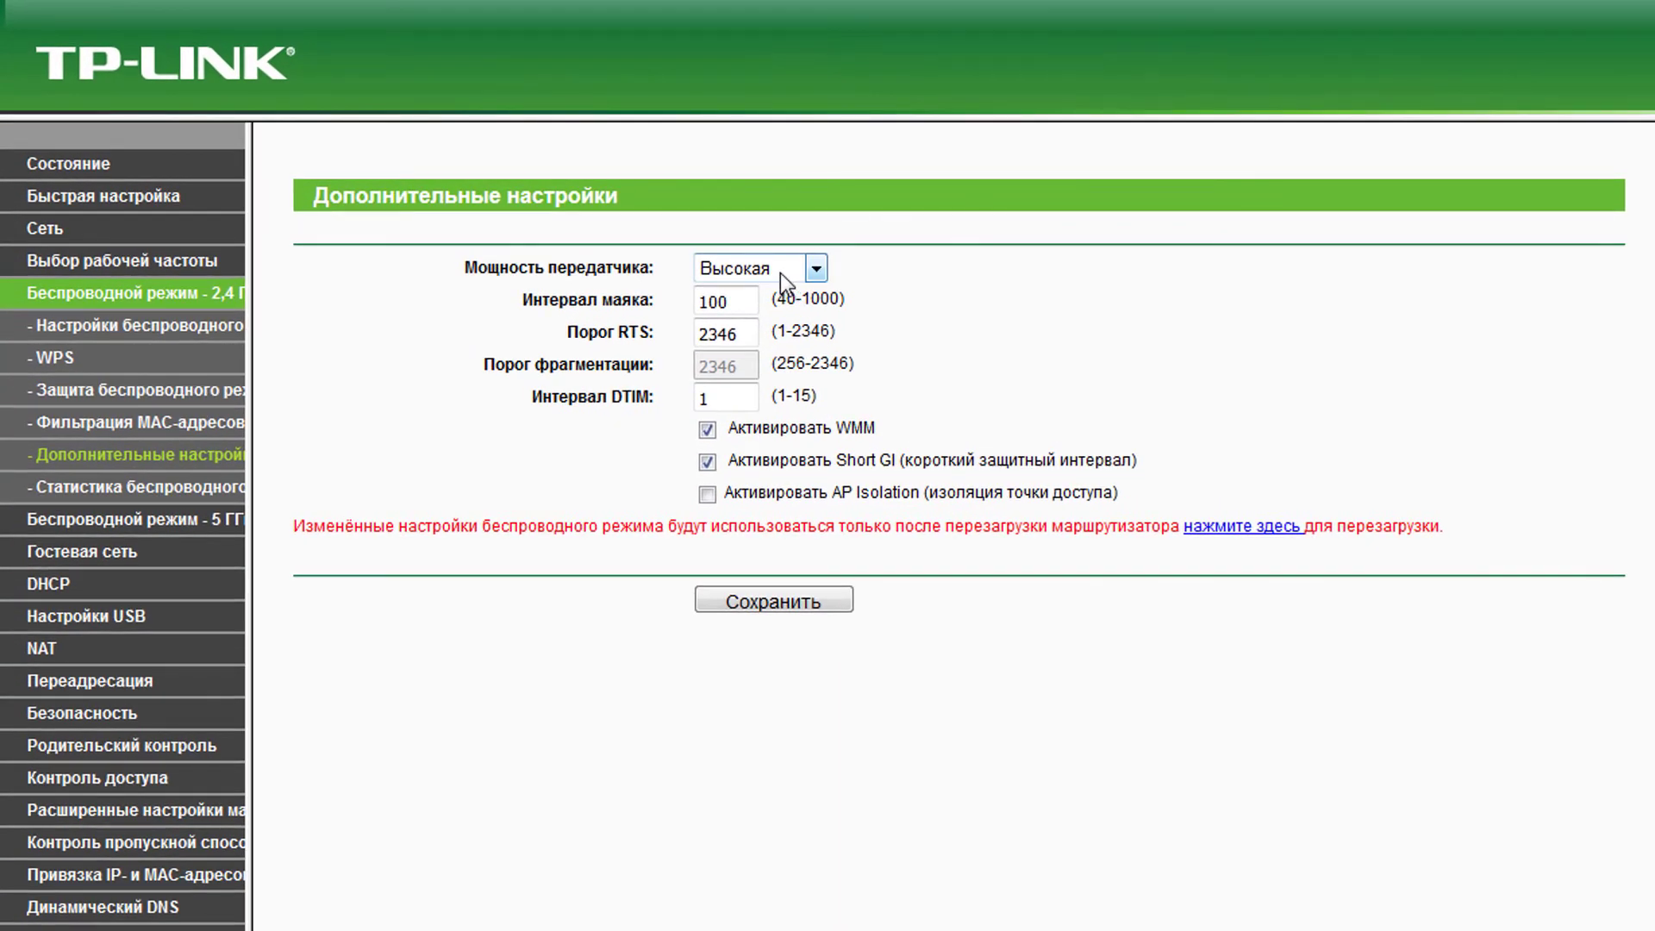
{"action": "left_click", "coordinate": [779, 272]}
{"action": "left_click", "coordinate": [780, 273]}
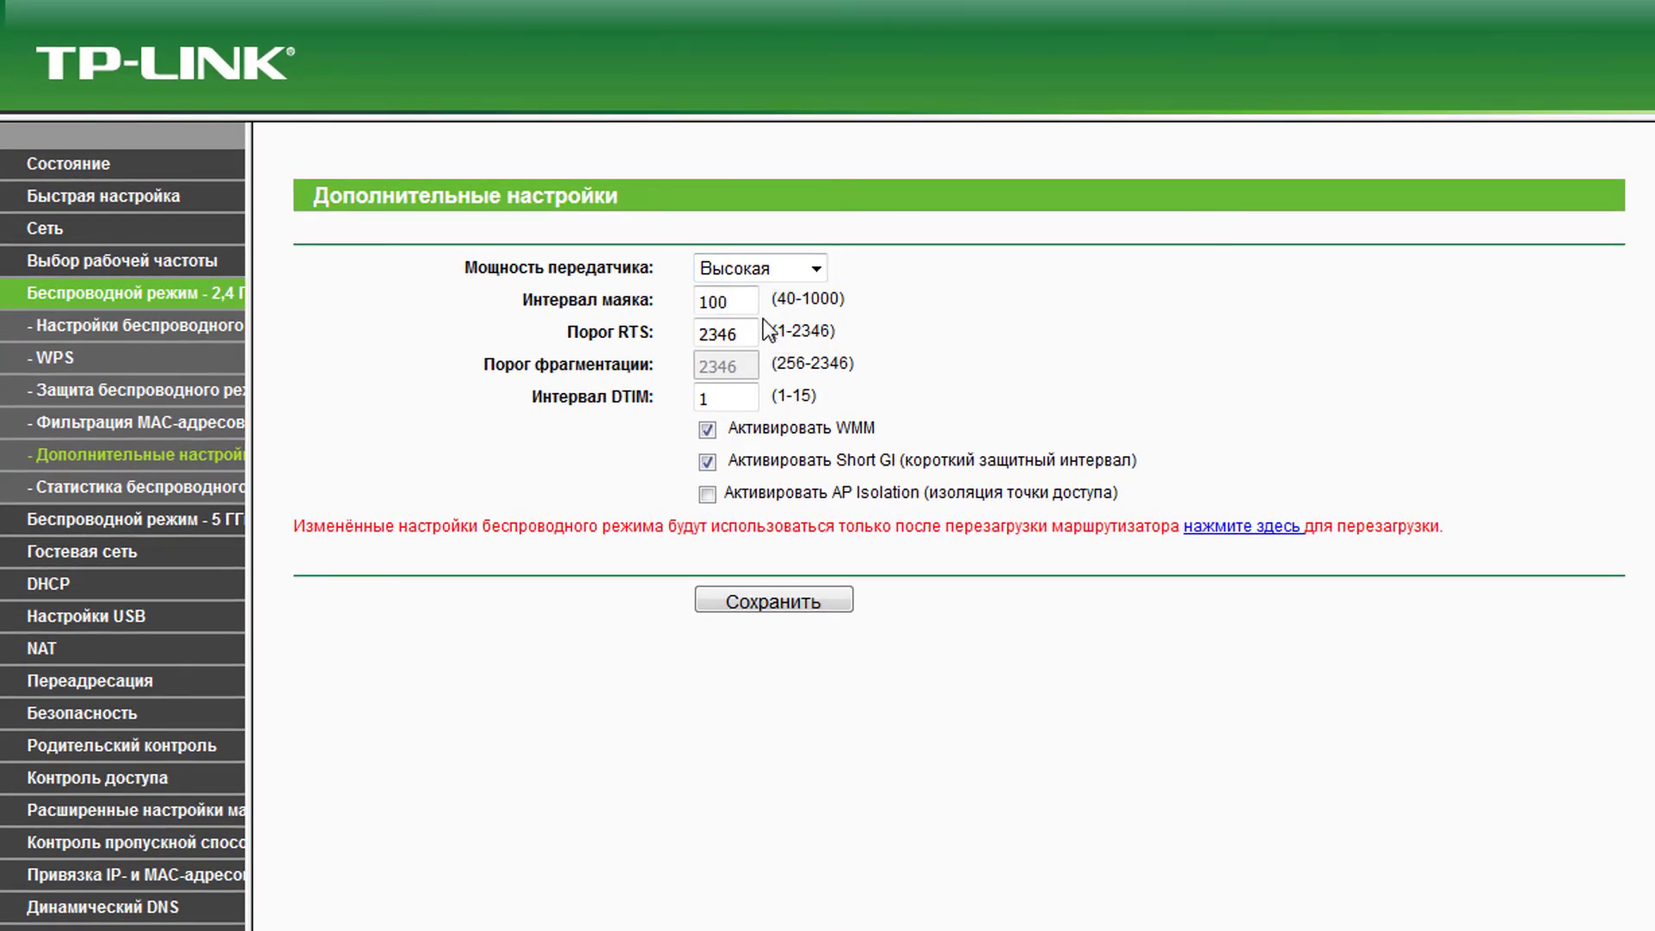
{"action": "left_click_drag", "start_coordinate": [750, 303], "coordinate": [586, 295]}
{"action": "type", "text": "120"}
{"action": "left_click", "coordinate": [719, 334]}
{"action": "left_click", "coordinate": [799, 601]}
{"action": "left_click", "coordinate": [199, 487]}
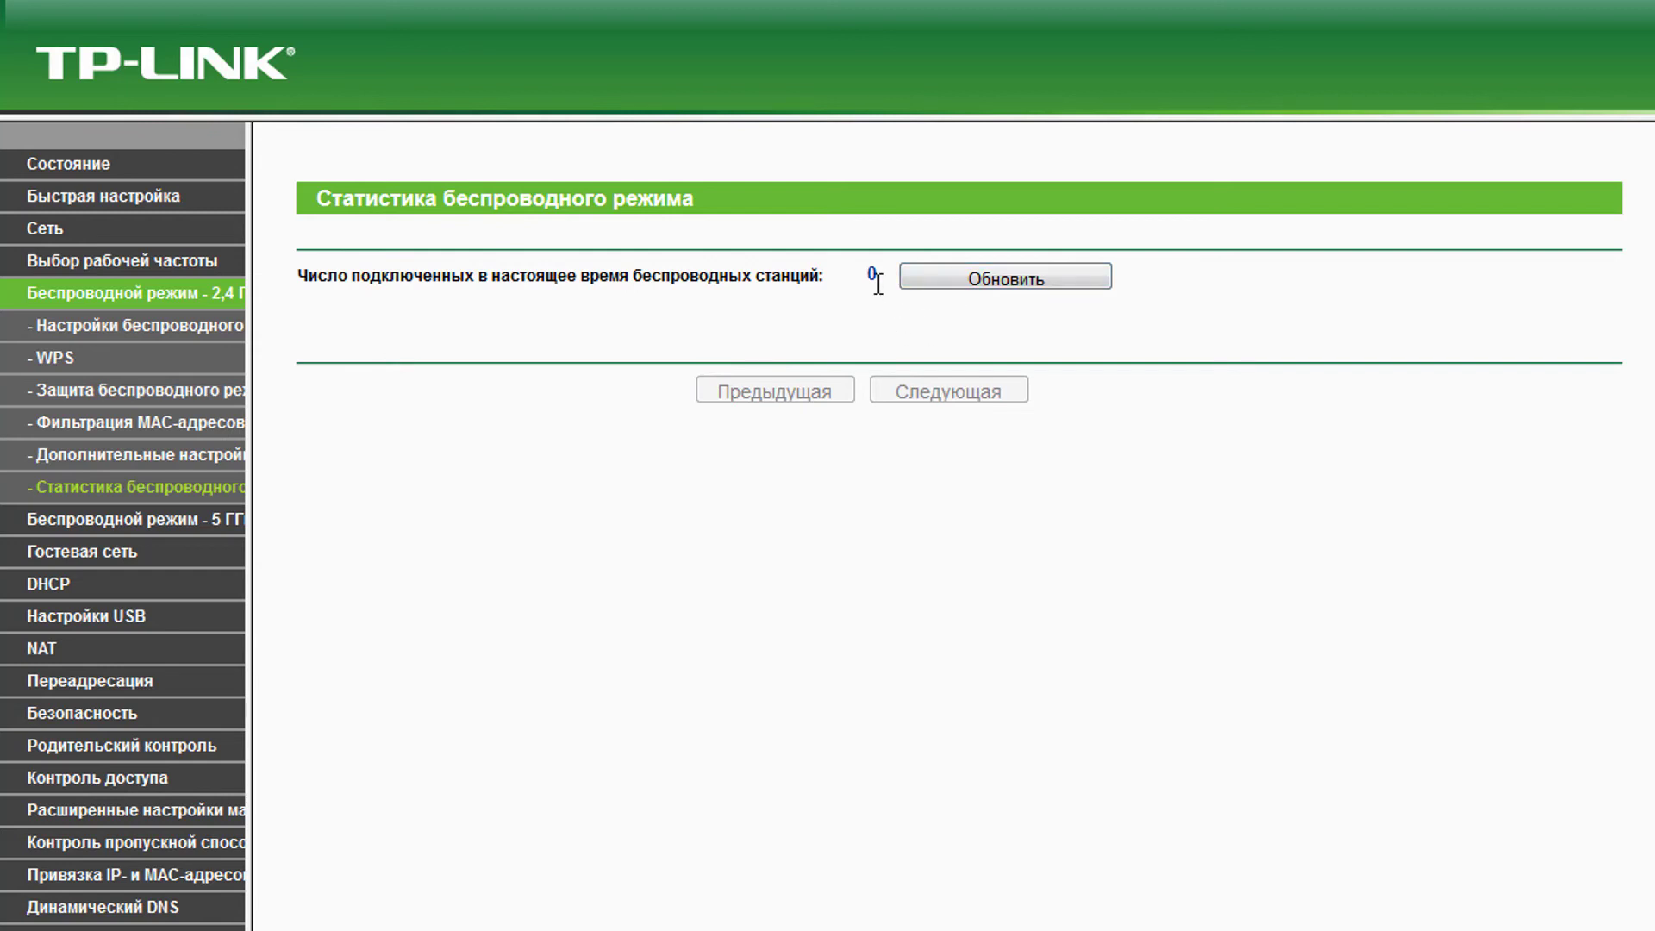
{"action": "left_click_drag", "start_coordinate": [877, 285], "coordinate": [858, 281]}
- Rename the 5 GHz wireless network to WiFI5 and save it
{"action": "left_click", "coordinate": [226, 528]}
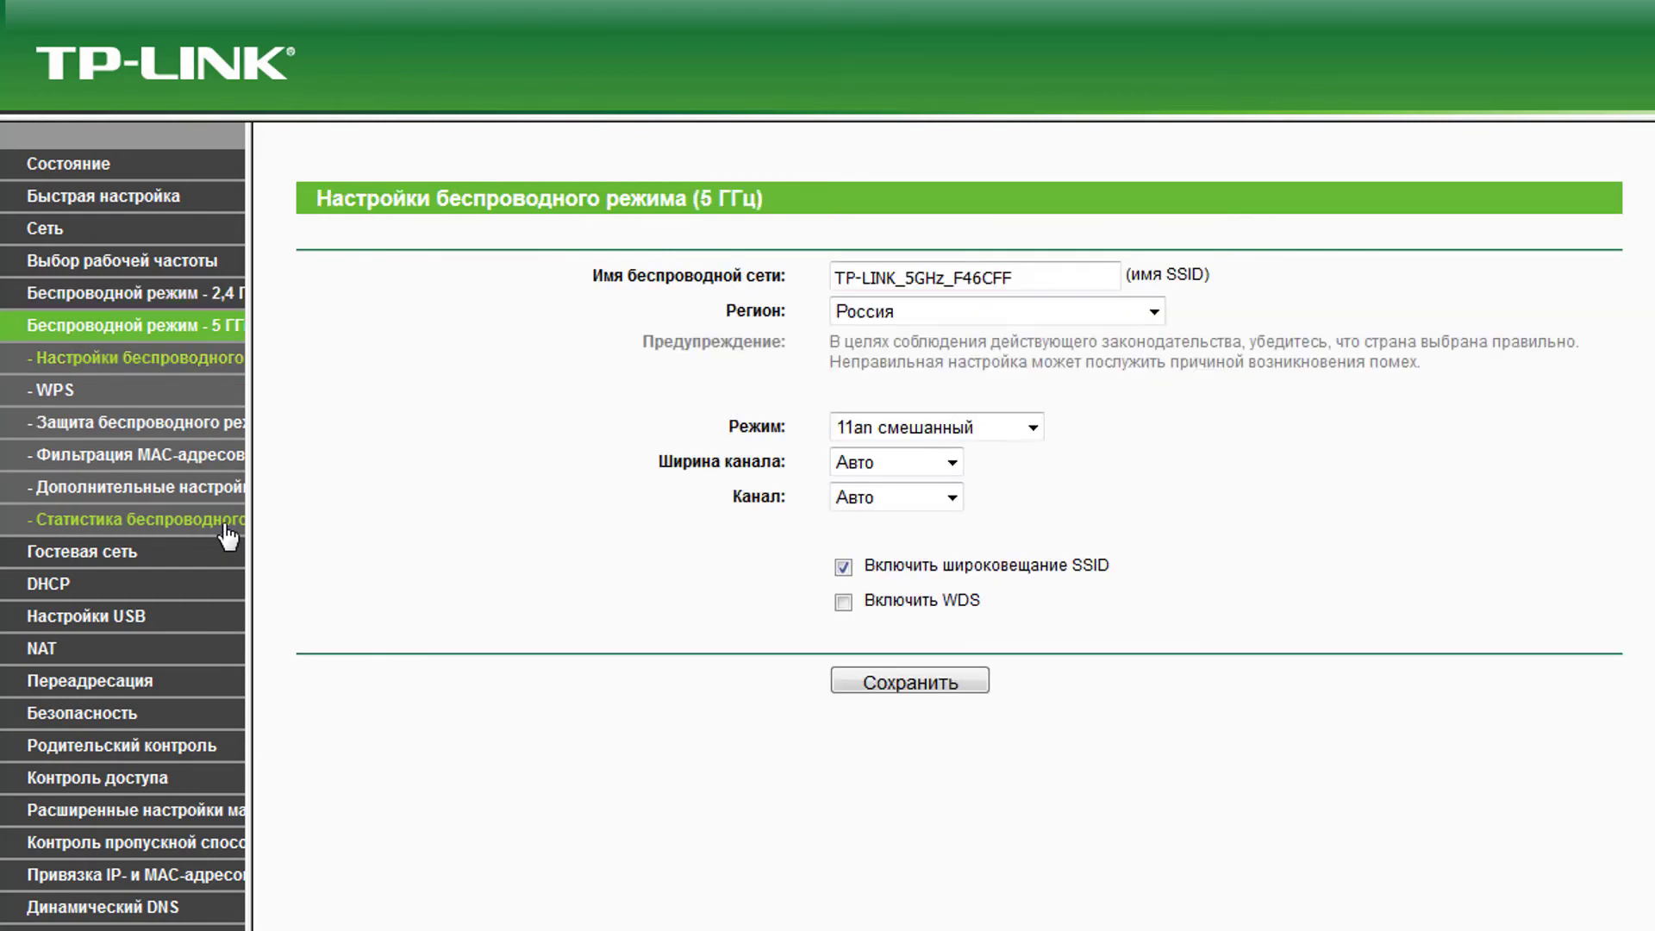
{"action": "left_click_drag", "start_coordinate": [1043, 280], "coordinate": [543, 318]}
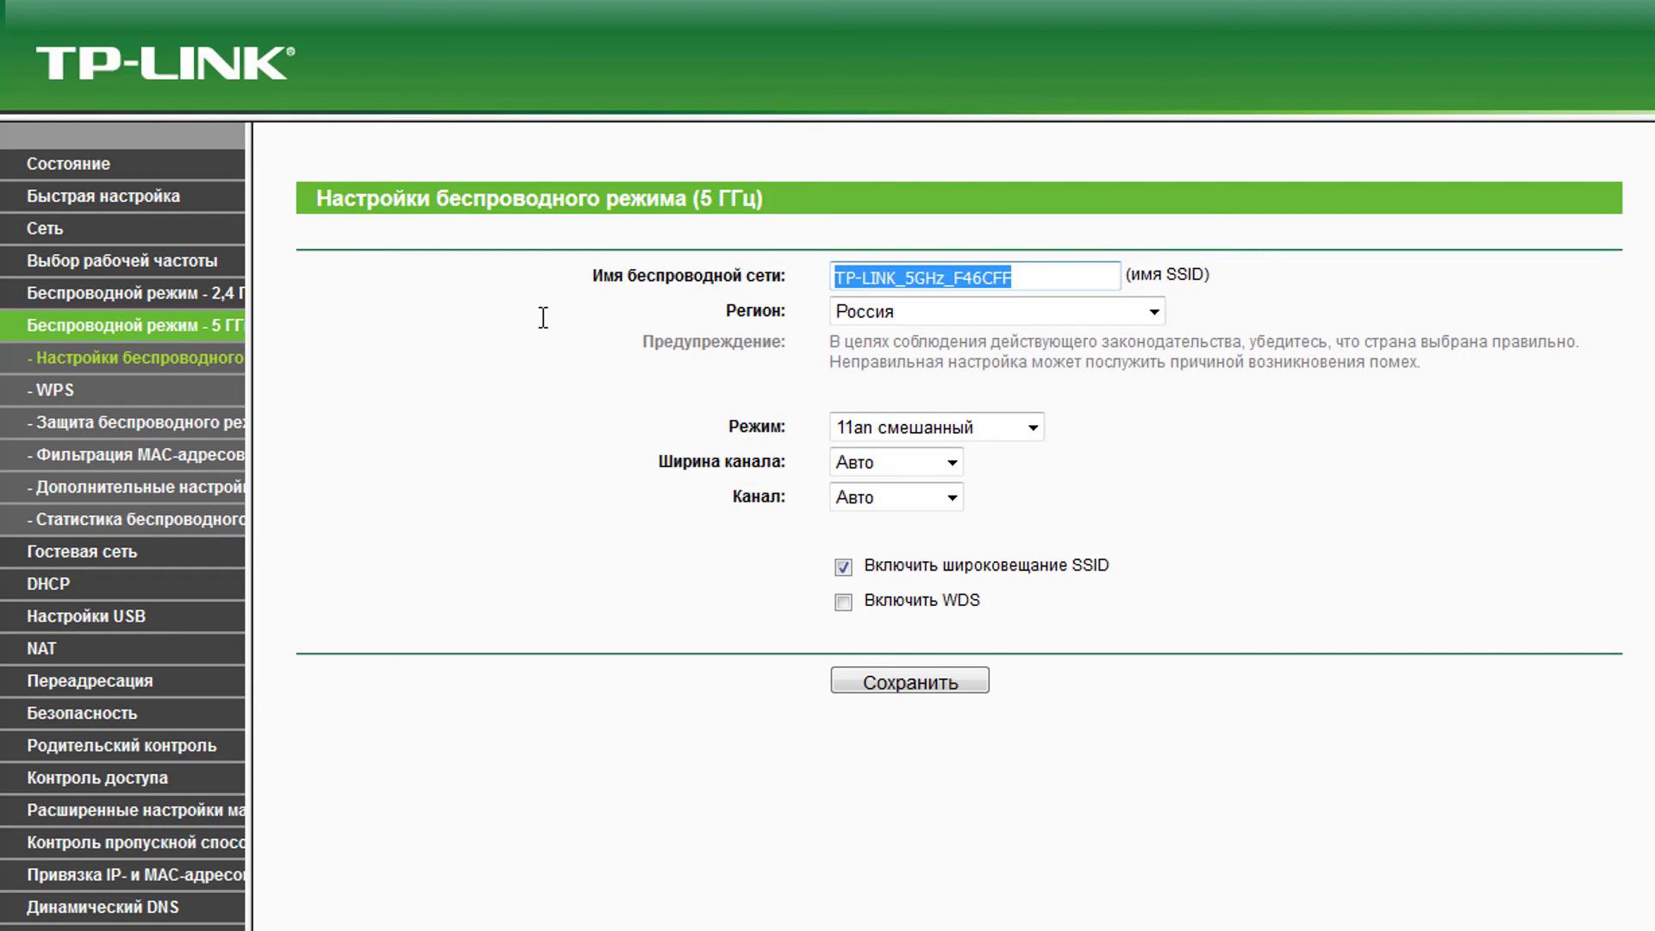
{"action": "type", "text": "WiFI5"}
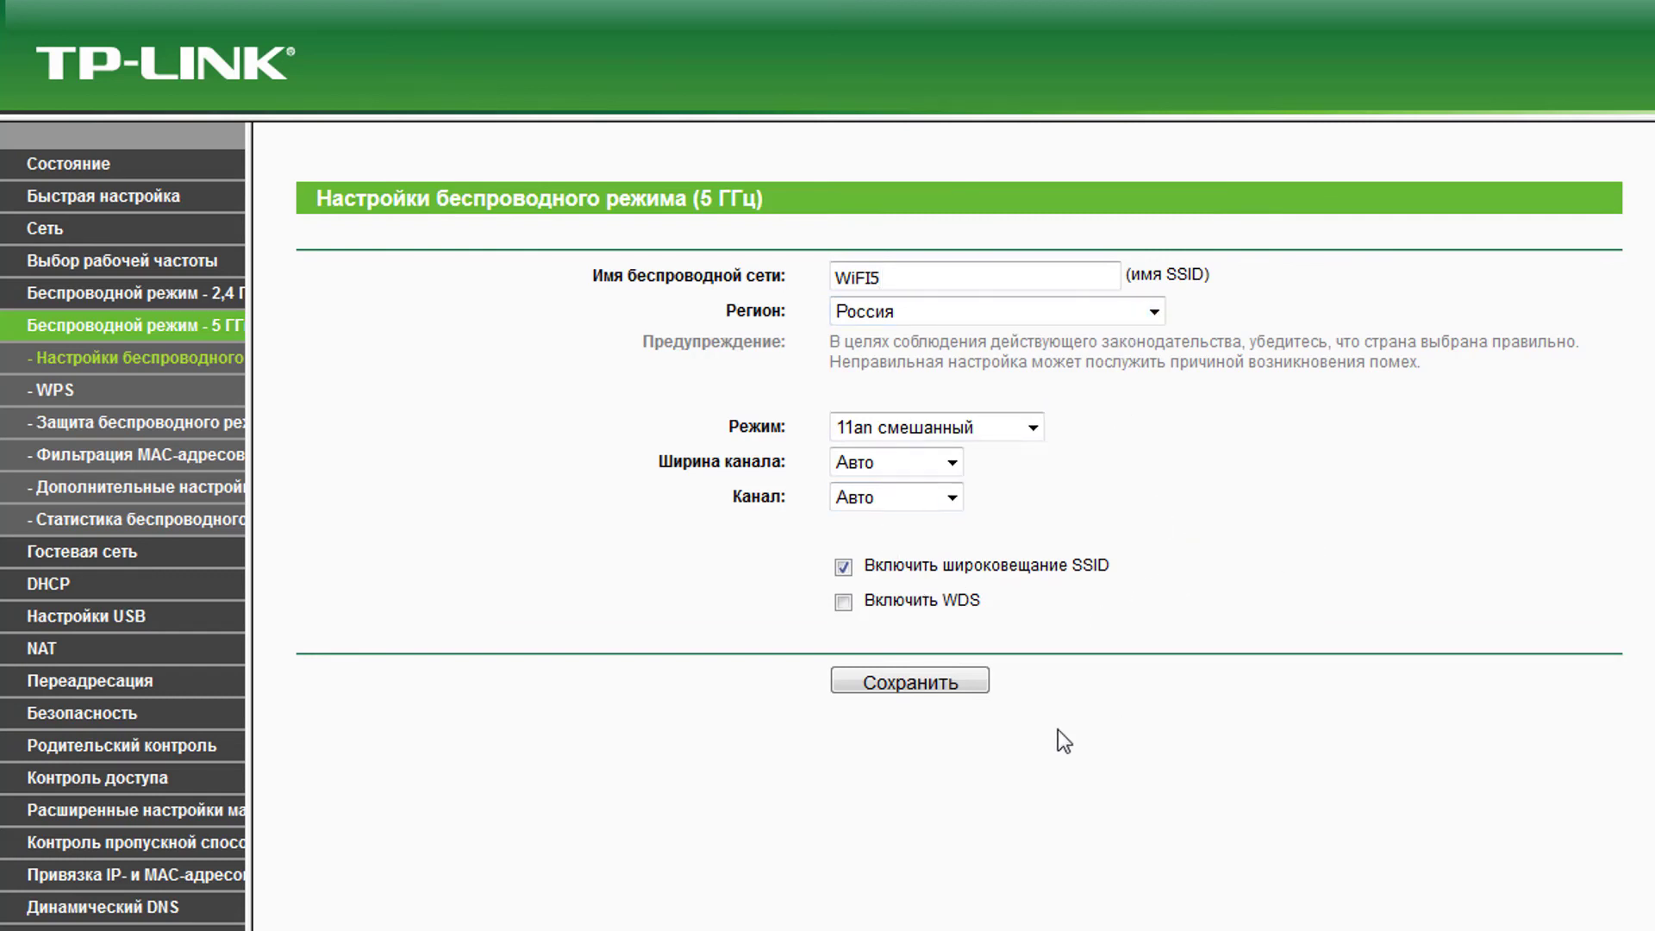
{"action": "left_click", "coordinate": [946, 686]}
{"action": "left_click", "coordinate": [52, 389]}
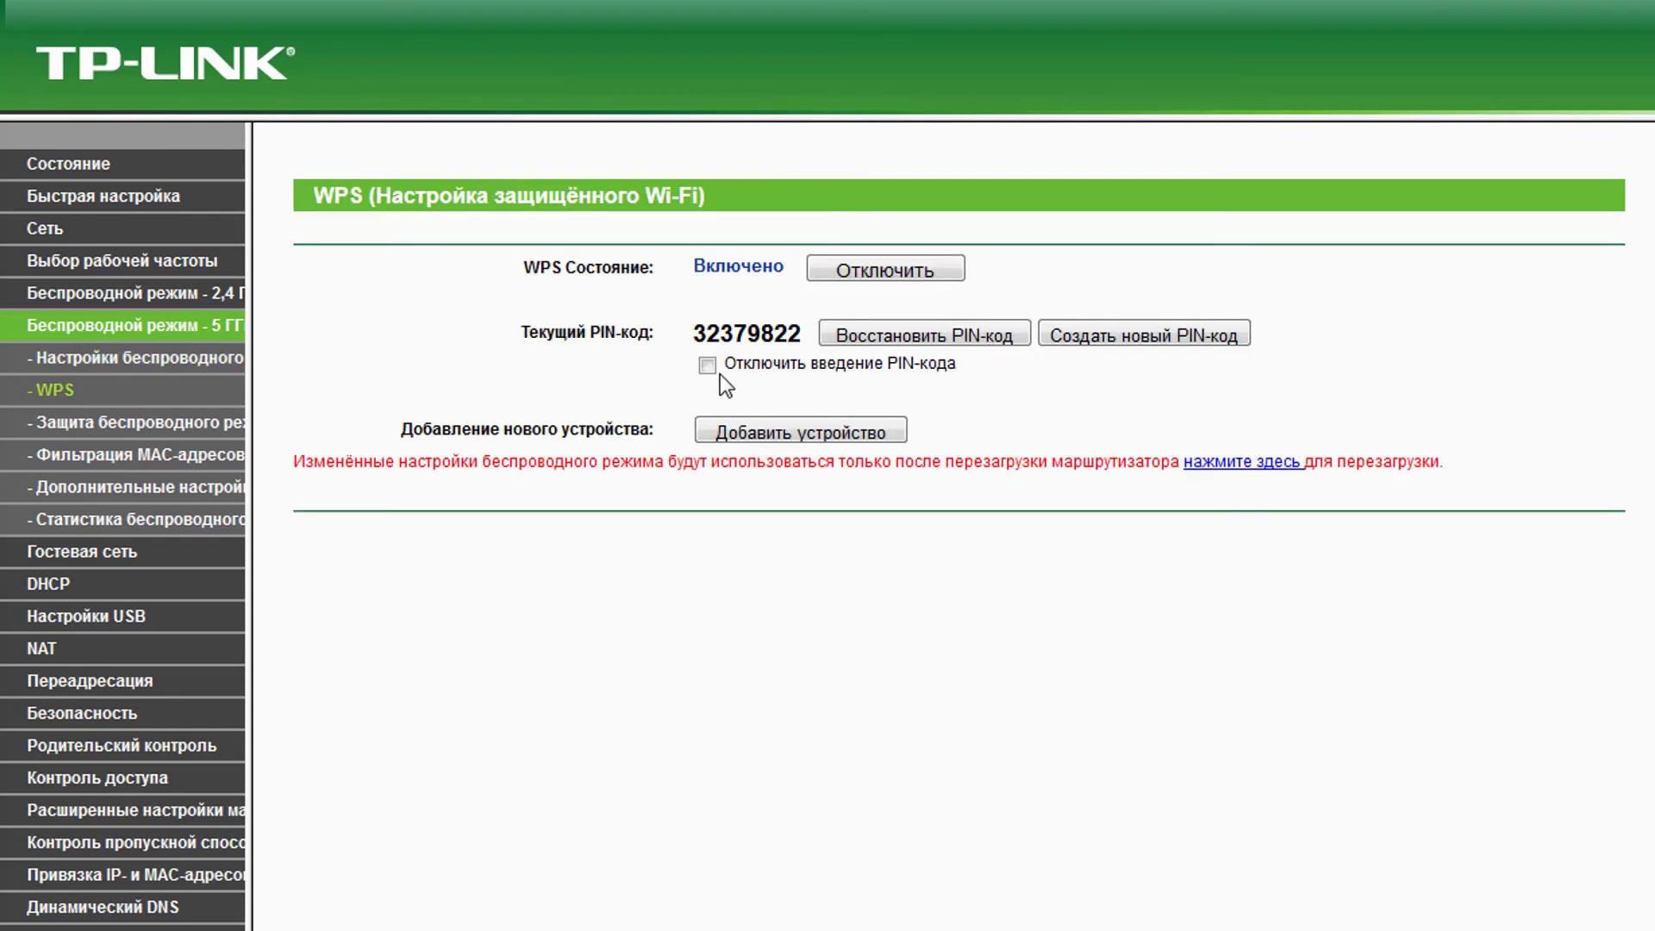
- Turn off 5 GHz WPS and save WPA2-PSK security with a new PSK password
{"action": "left_click", "coordinate": [863, 267]}
{"action": "left_click", "coordinate": [122, 426]}
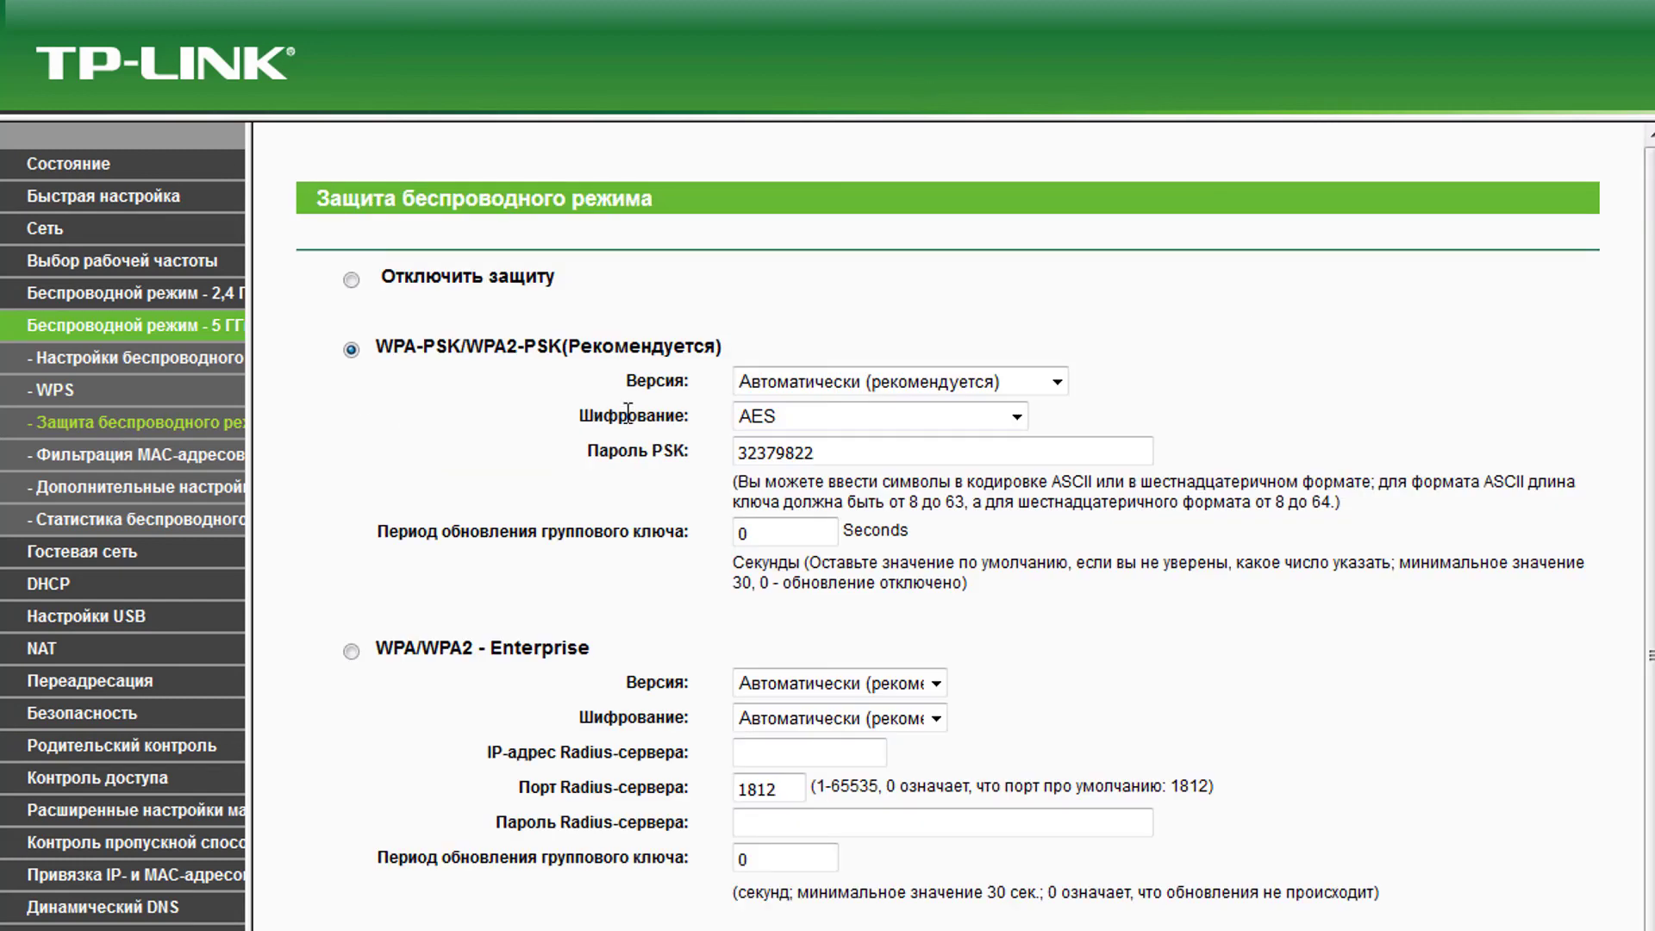
{"action": "left_click_drag", "start_coordinate": [914, 455], "coordinate": [602, 458]}
{"action": "left_click", "coordinate": [777, 393]}
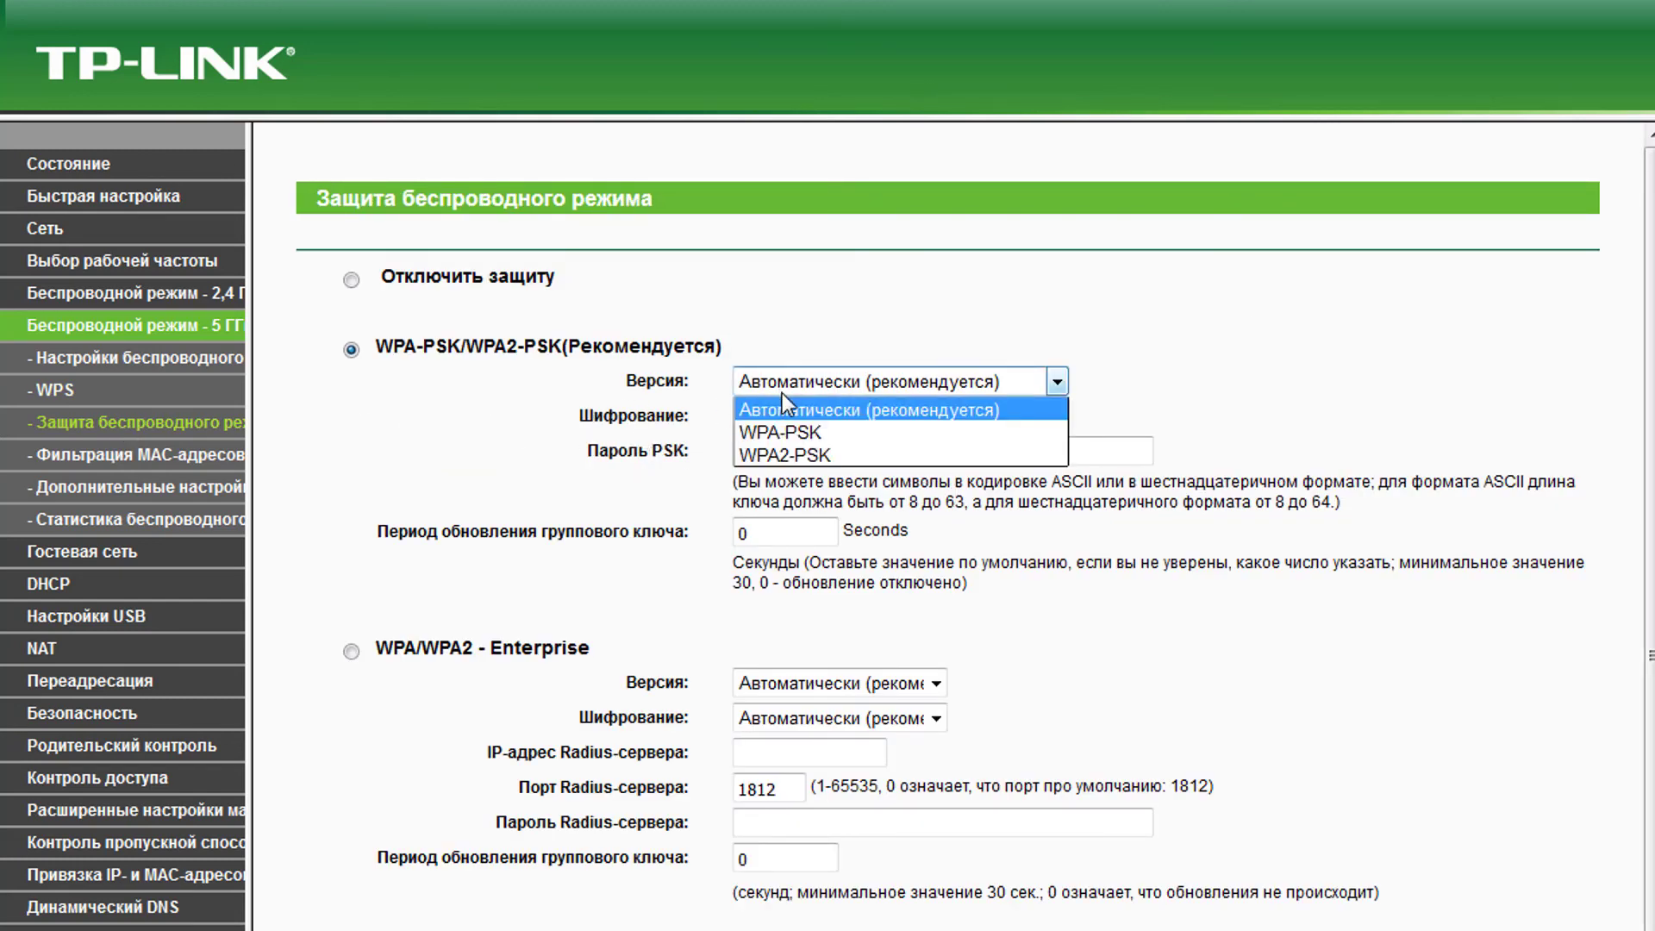
{"action": "left_click", "coordinate": [814, 450]}
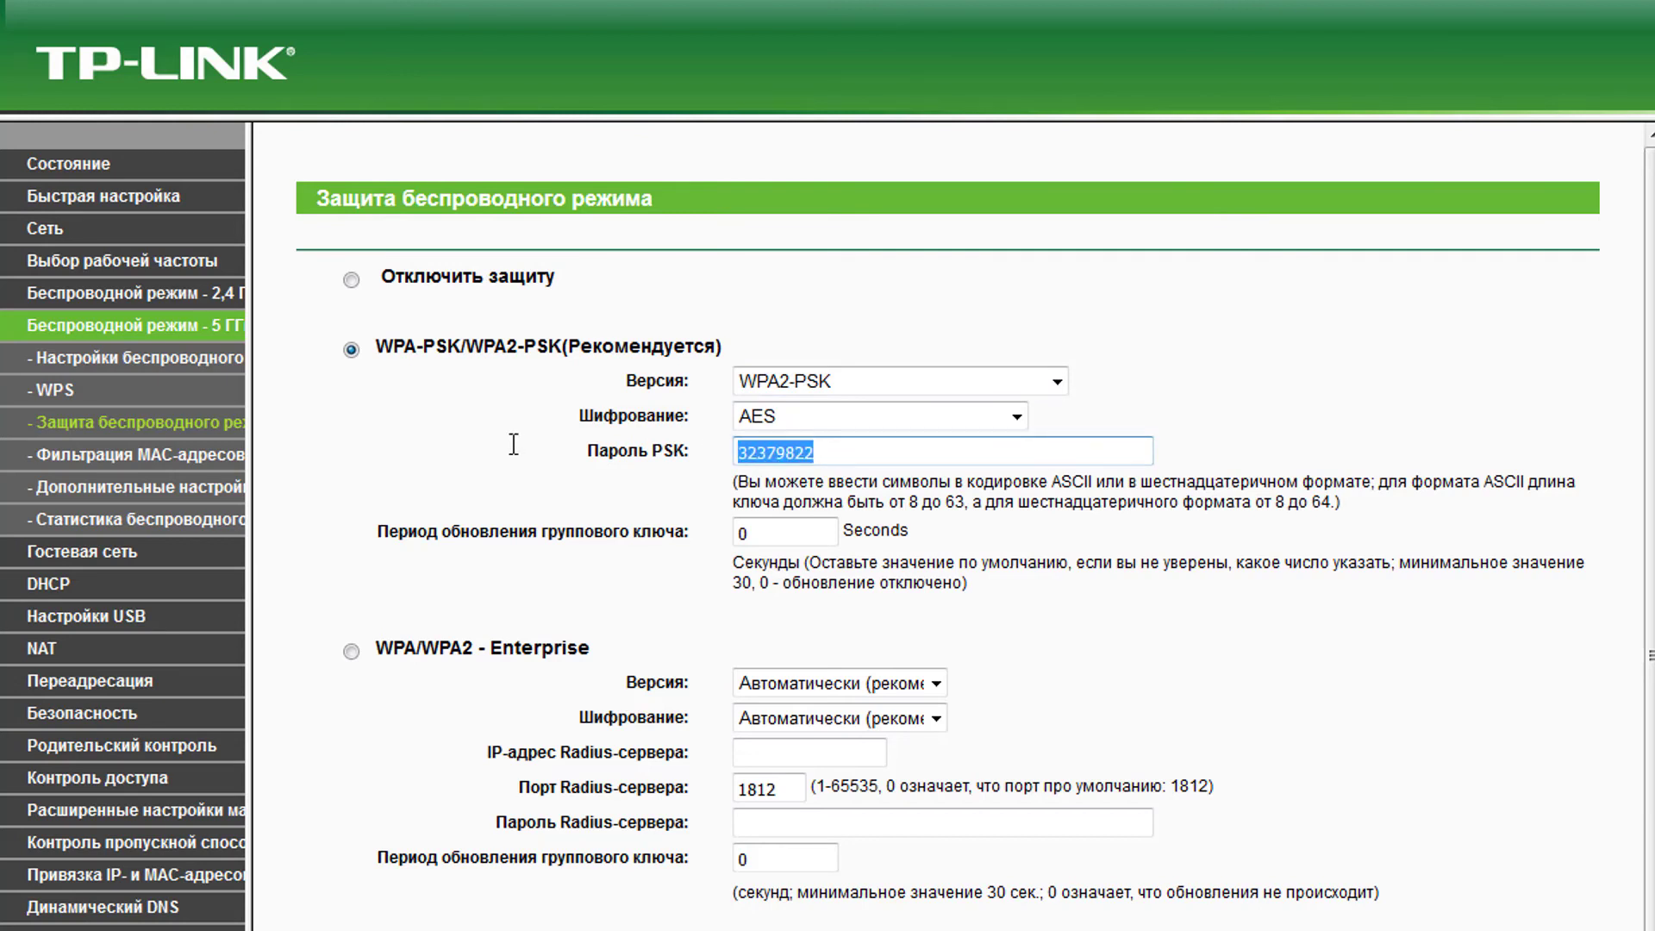
{"action": "type", "text": "87654"}
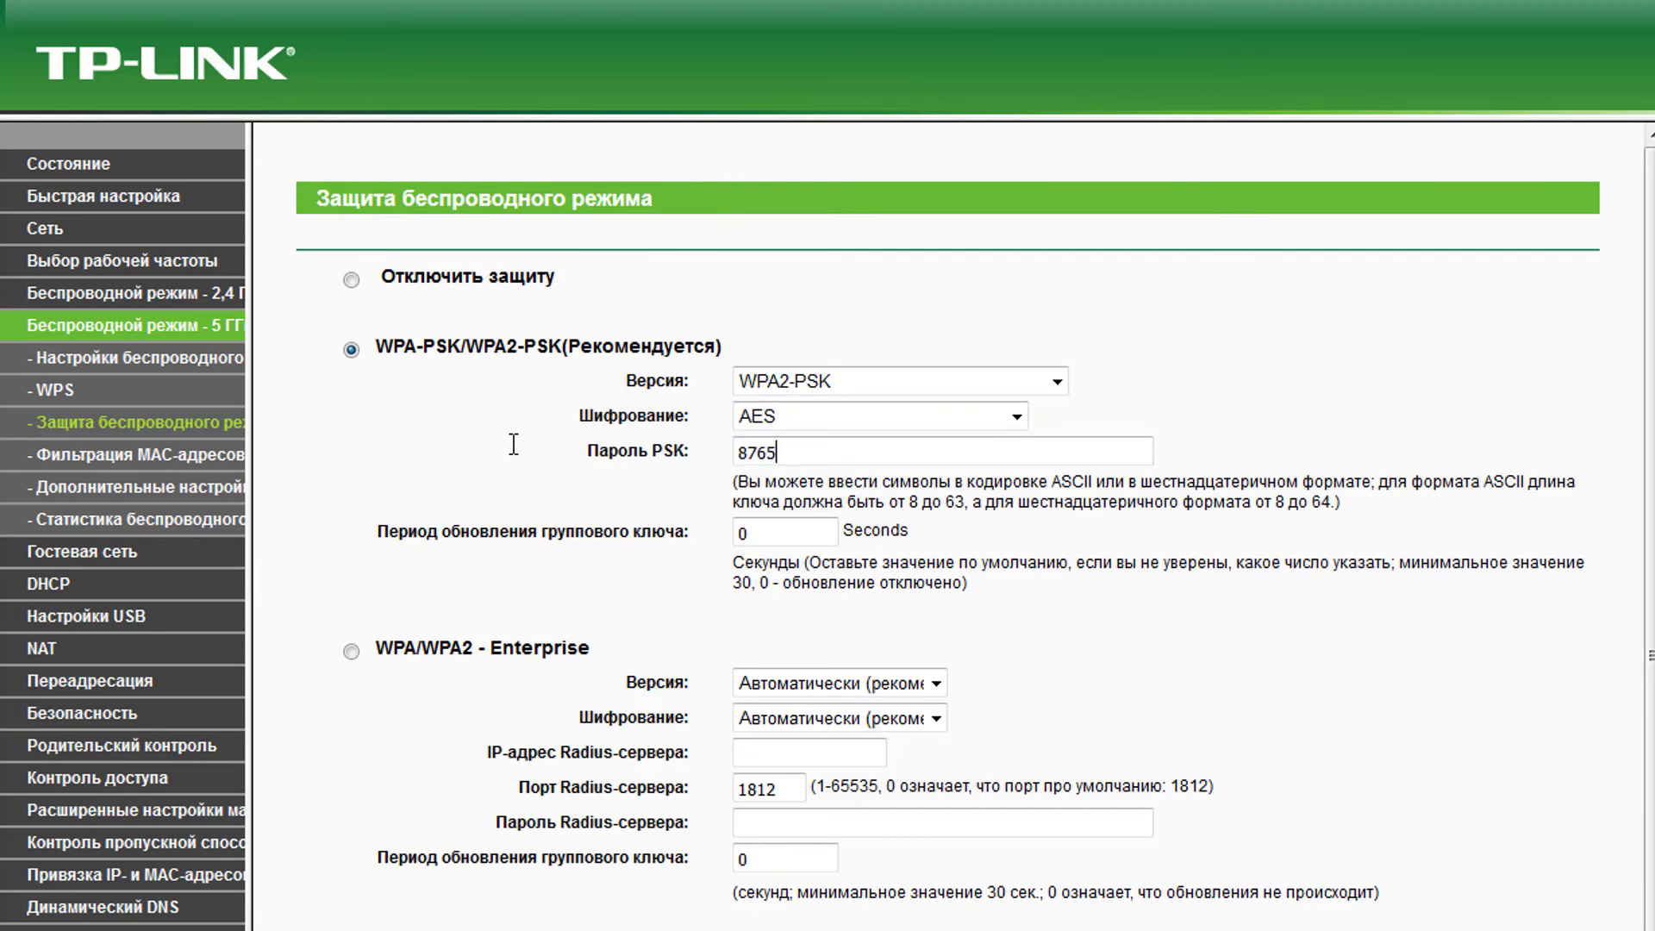
{"action": "type", "text": "321"}
{"action": "scroll", "coordinate": [514, 445], "scroll_direction": "down", "scroll_amount": 3}
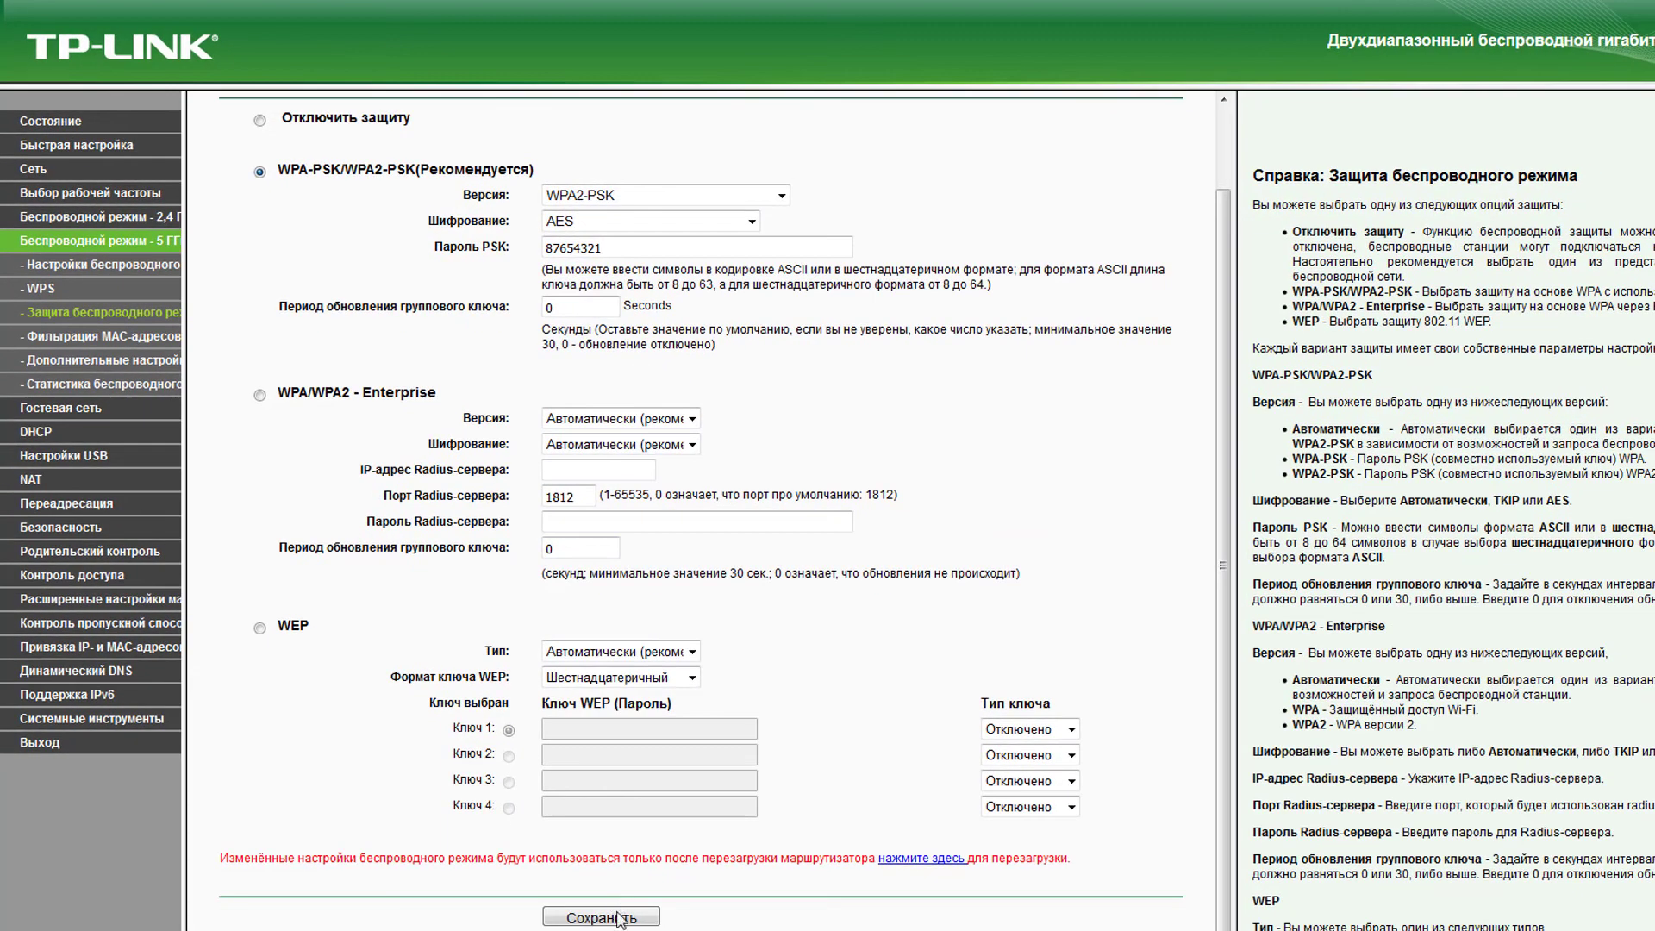
{"action": "left_click", "coordinate": [604, 916]}
{"action": "scroll", "coordinate": [302, 359], "scroll_direction": "down", "scroll_amount": 2}
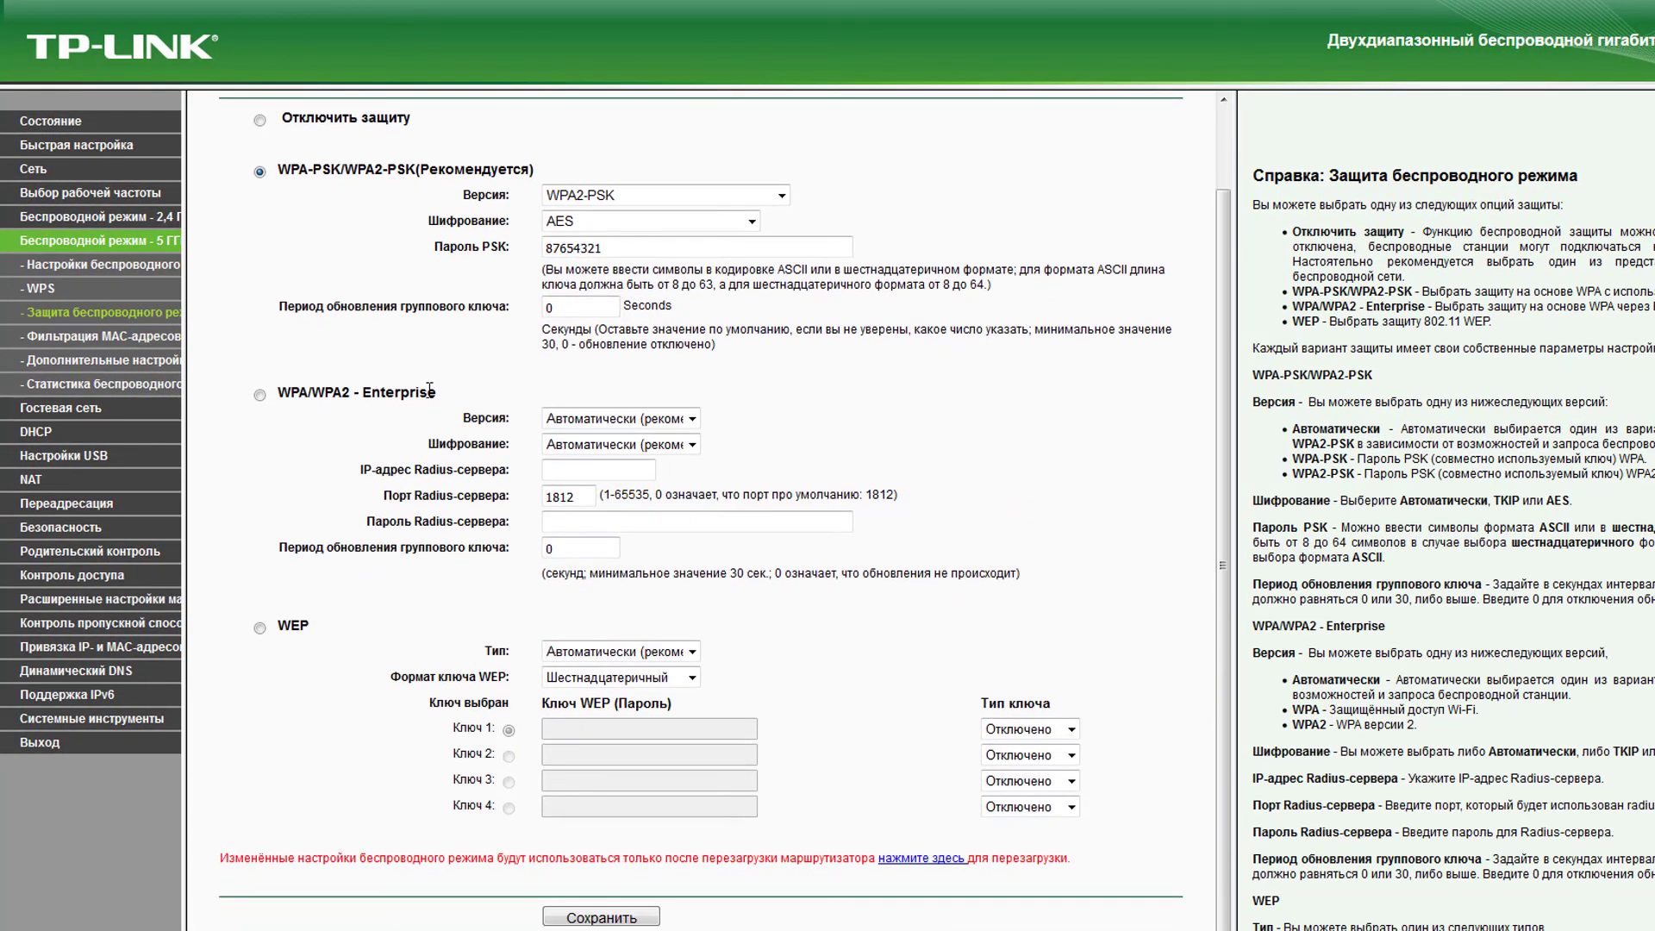
- Save a 5 GHz beacon interval of 110 and refresh 5 GHz statistics (0 stations)
{"action": "left_click", "coordinate": [112, 360]}
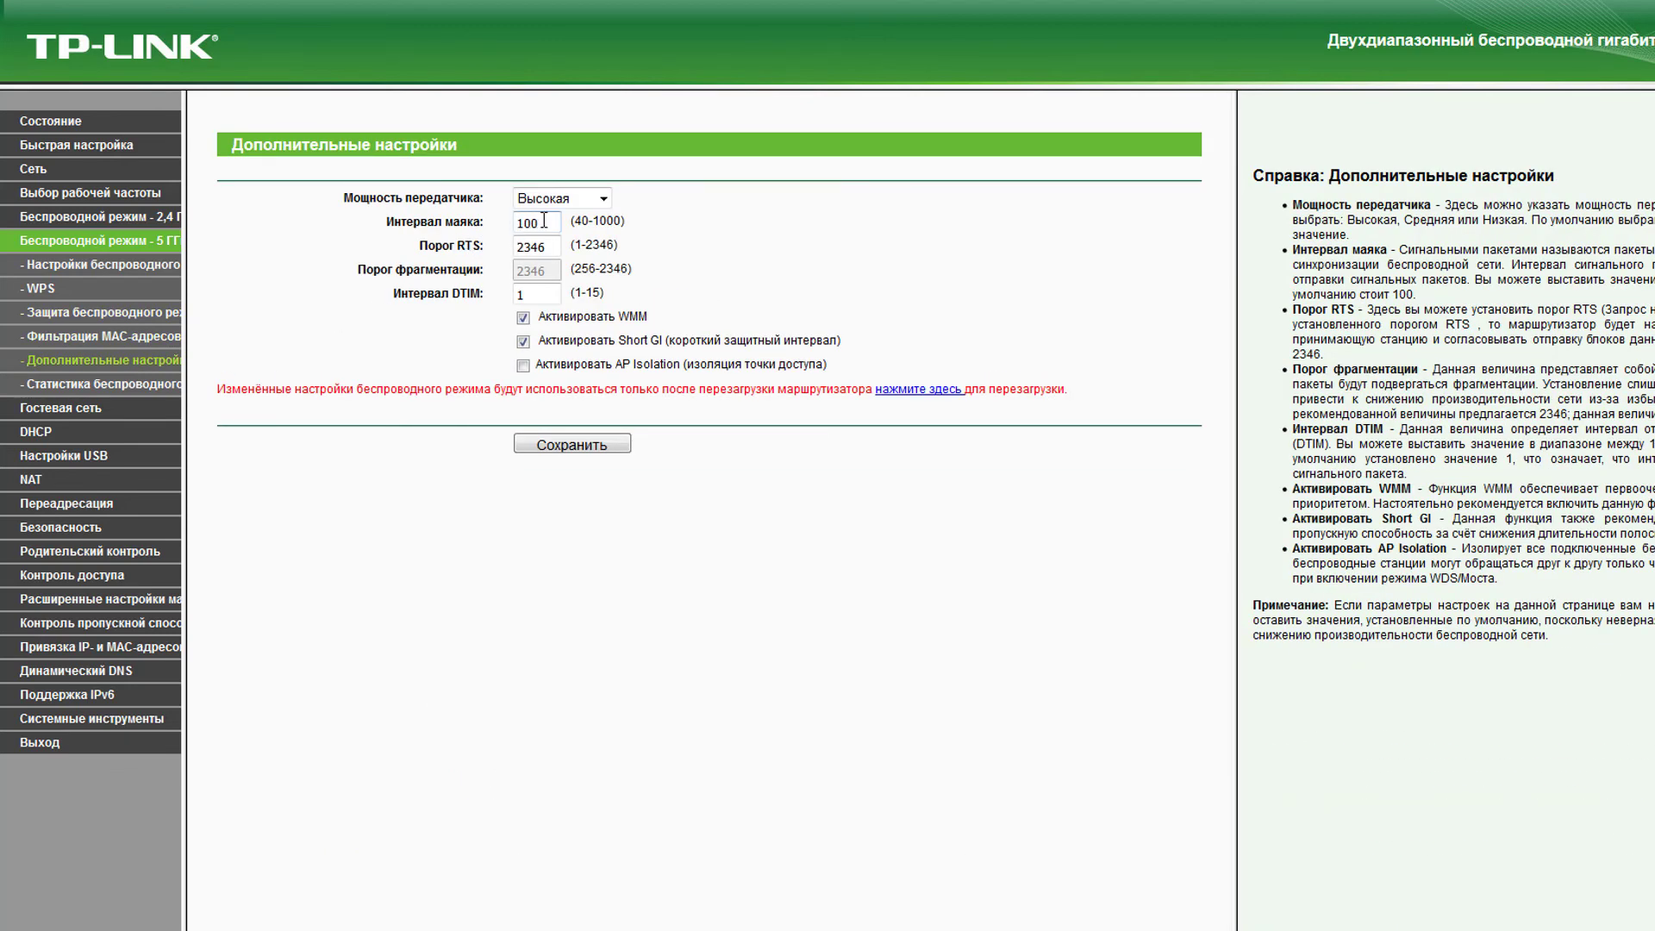
{"action": "left_click_drag", "start_coordinate": [541, 222], "coordinate": [497, 224]}
{"action": "type", "text": "110"}
{"action": "left_click", "coordinate": [556, 445]}
{"action": "left_click", "coordinate": [118, 387]}
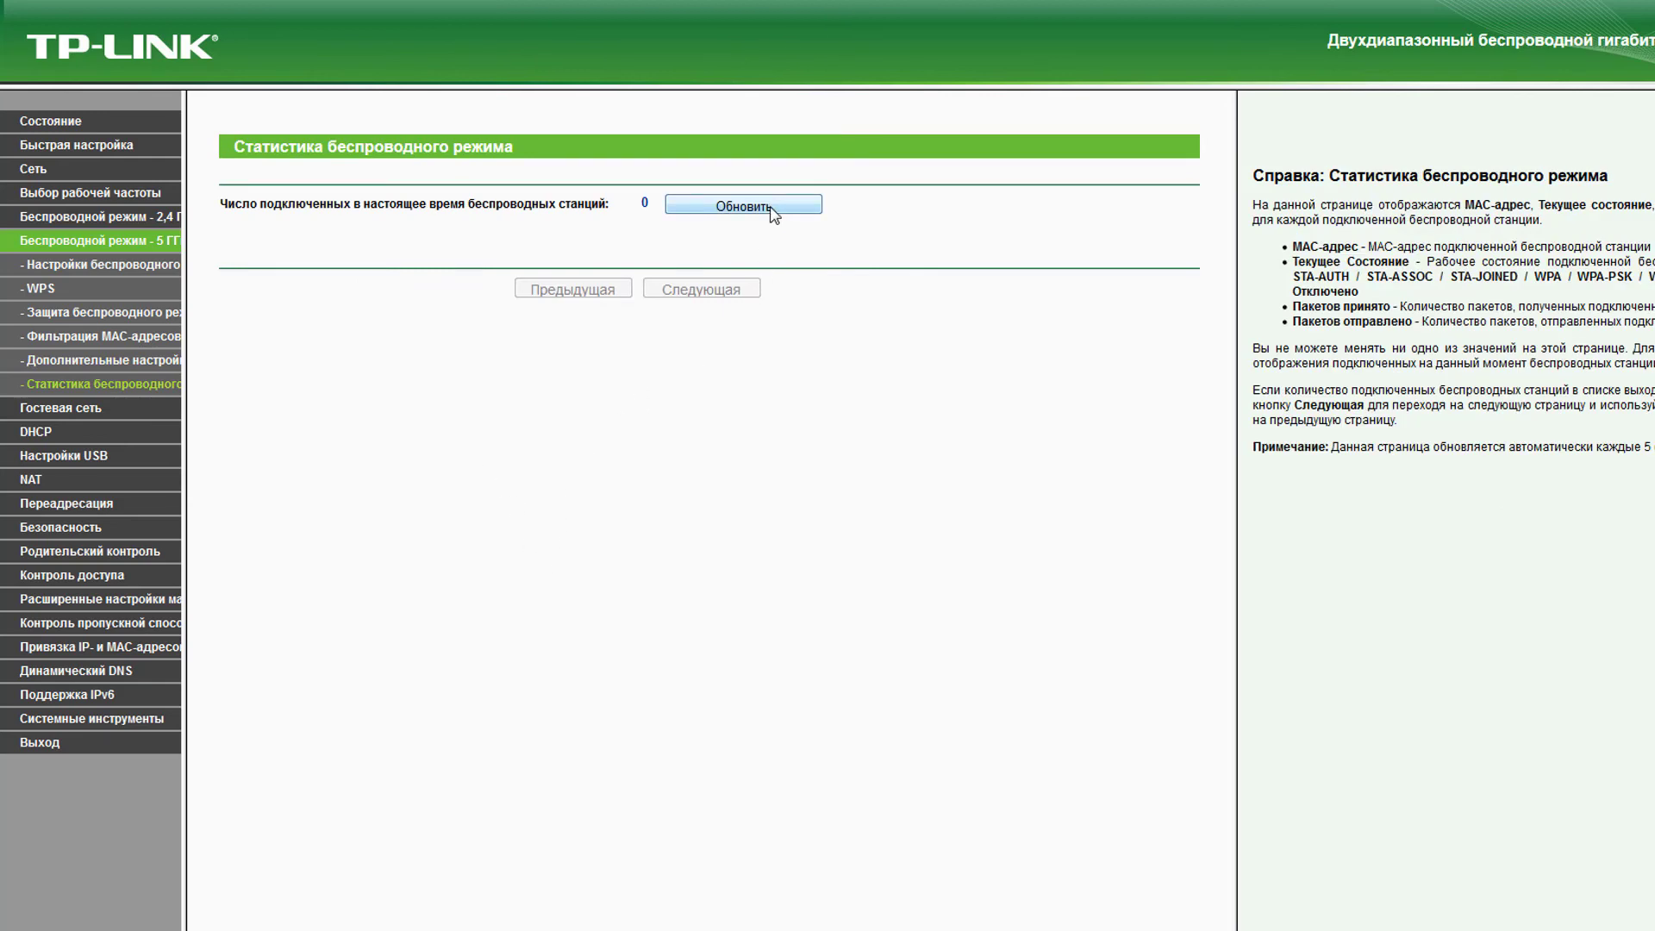
{"action": "left_click", "coordinate": [770, 208]}
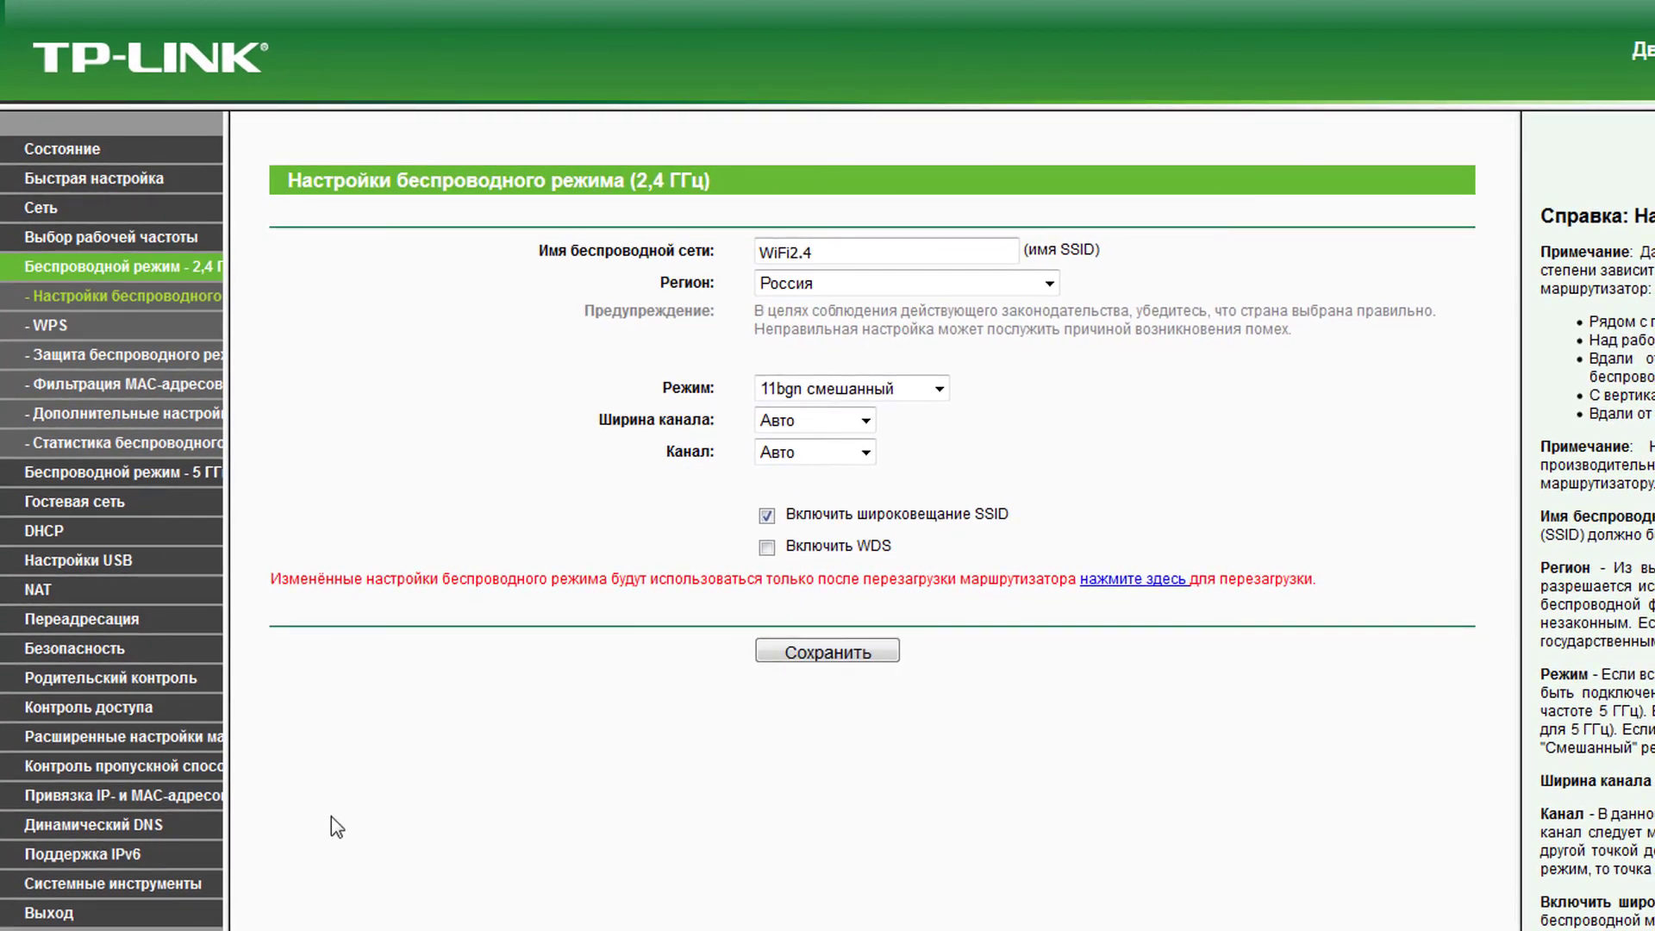
- Reboot the TL-WDR4300 from System Tools > Reboot, confirming the restart prompt
{"action": "left_click", "coordinate": [143, 874]}
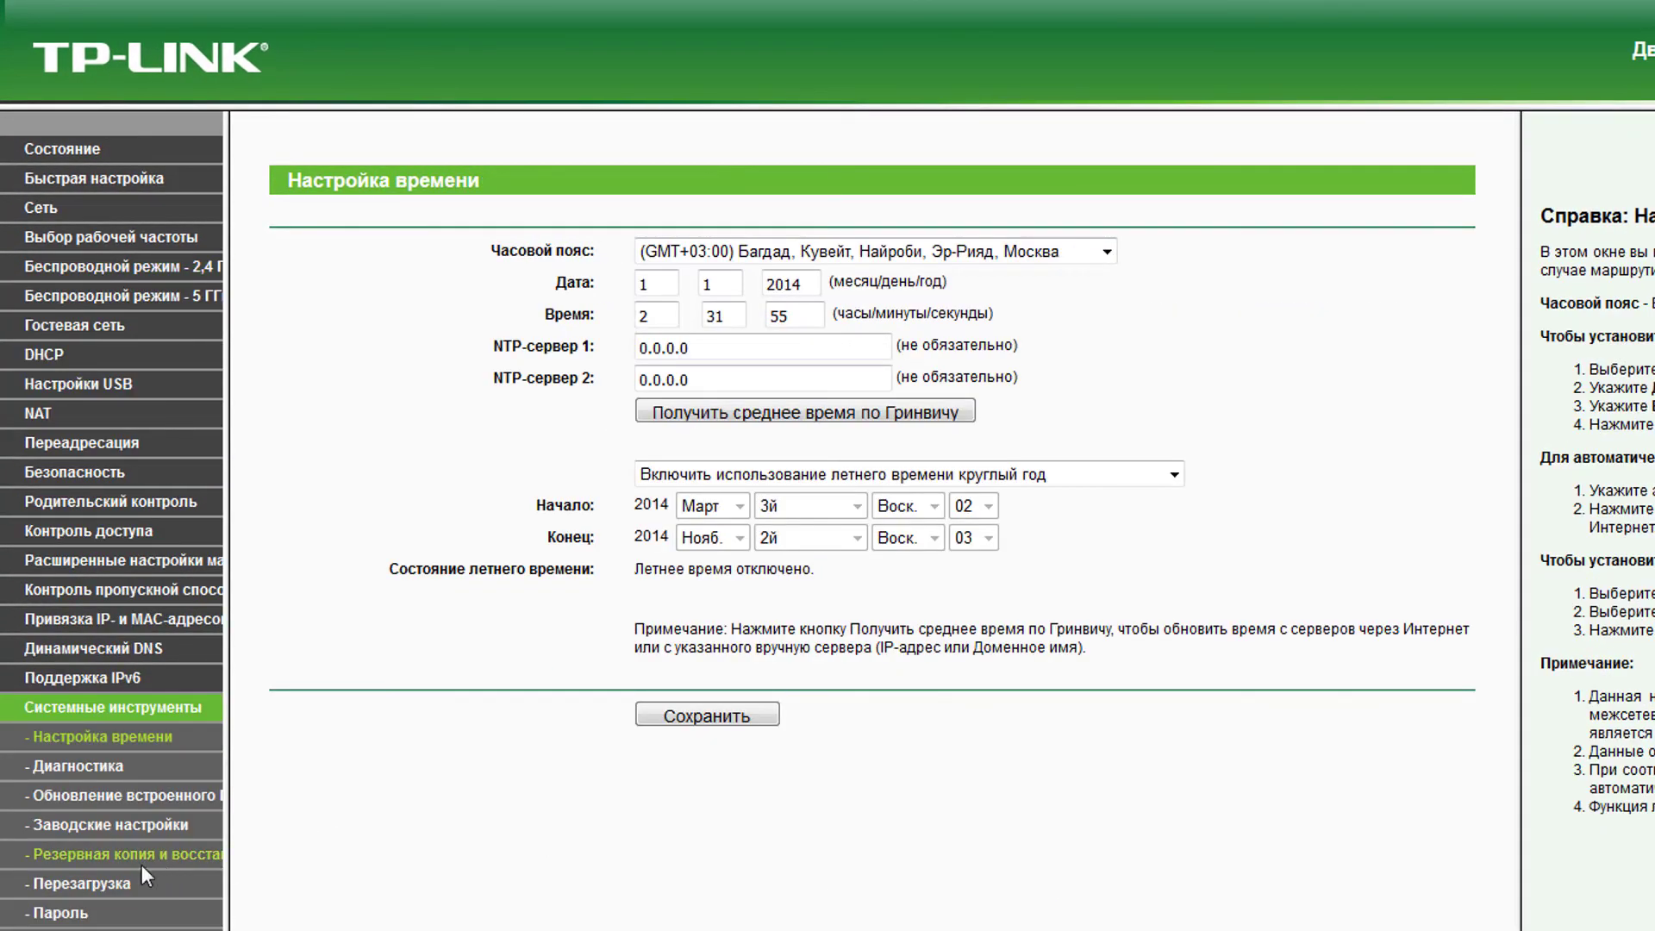
{"action": "left_click", "coordinate": [95, 883]}
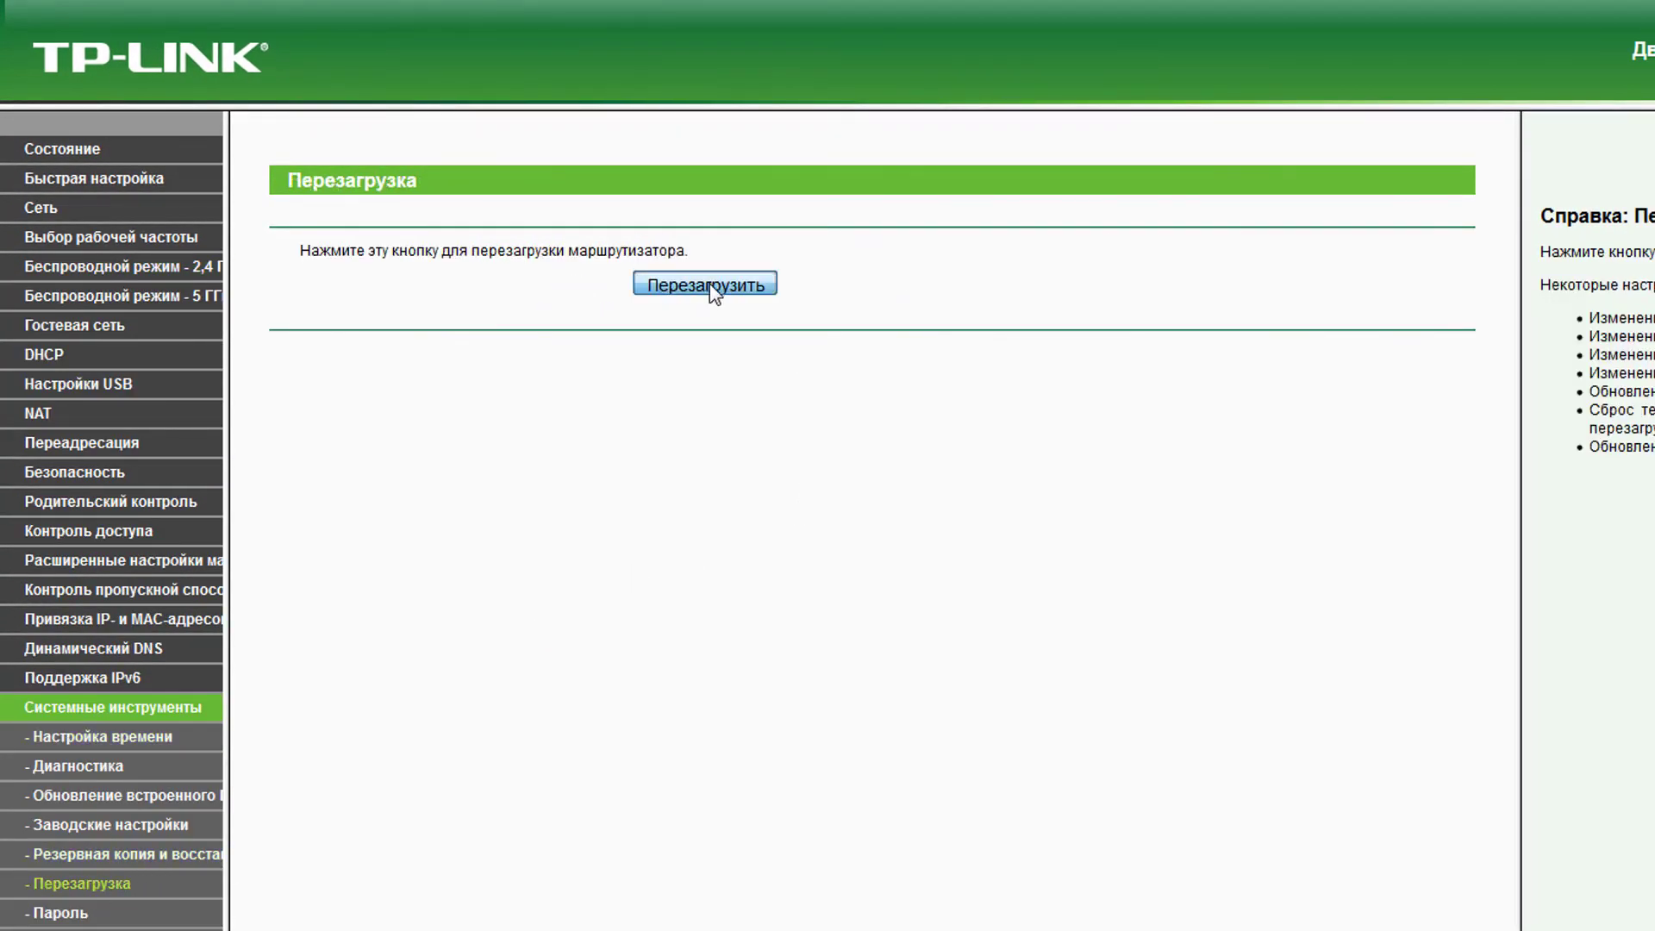
{"action": "left_click", "coordinate": [711, 283]}
{"action": "left_click", "coordinate": [1224, 473]}
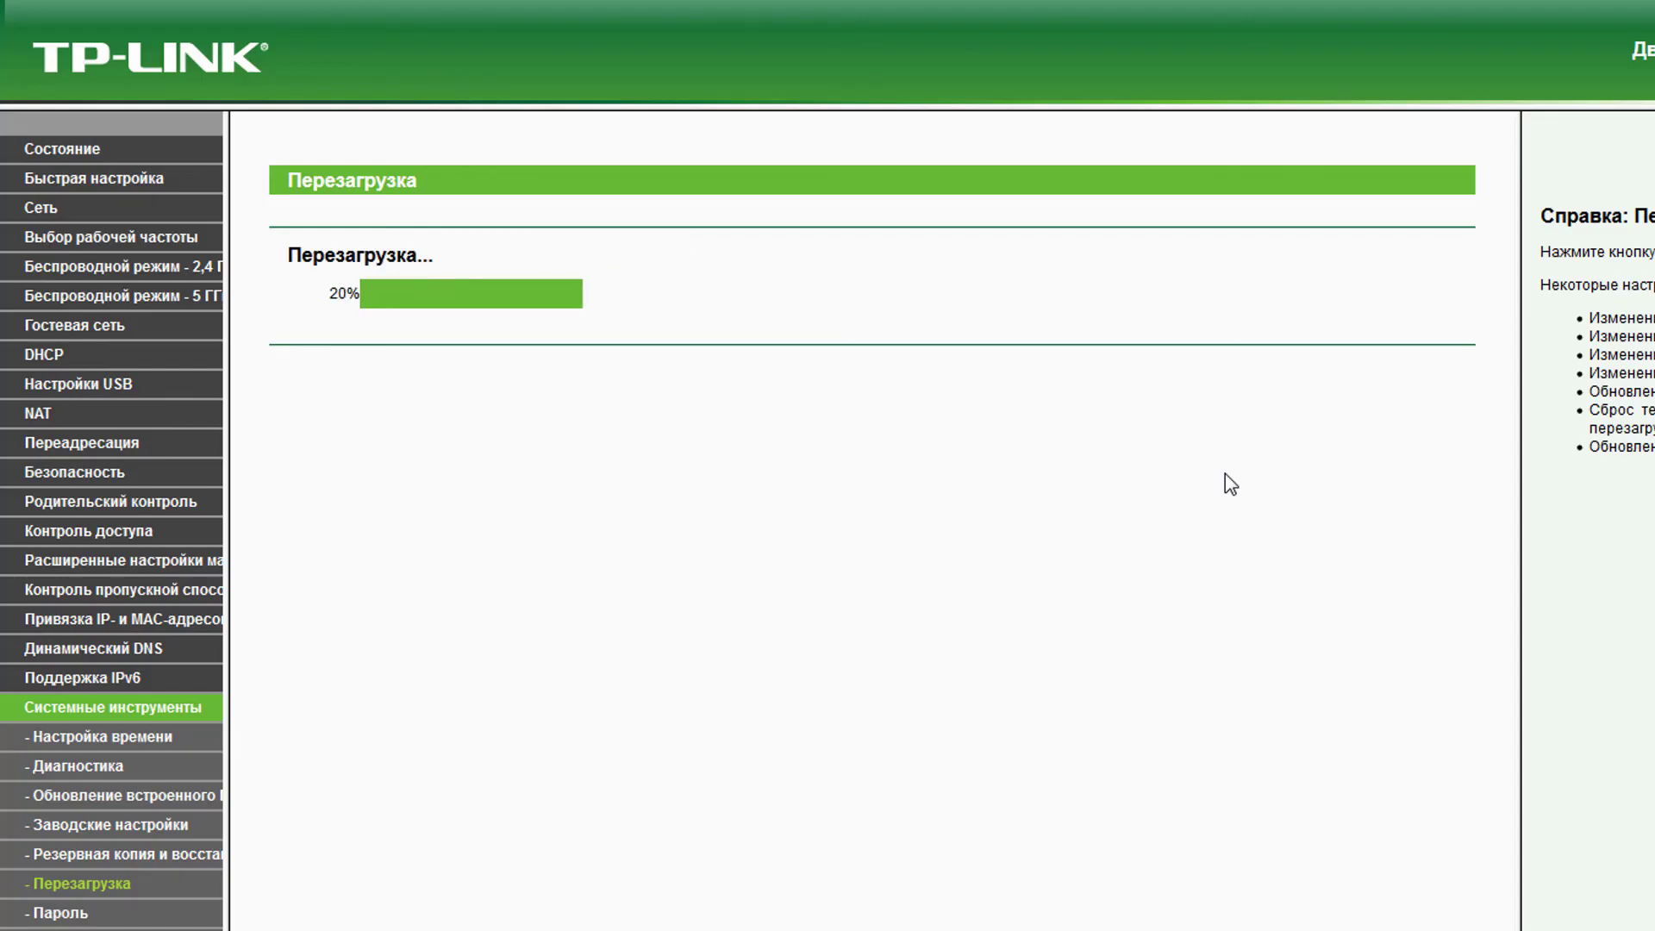